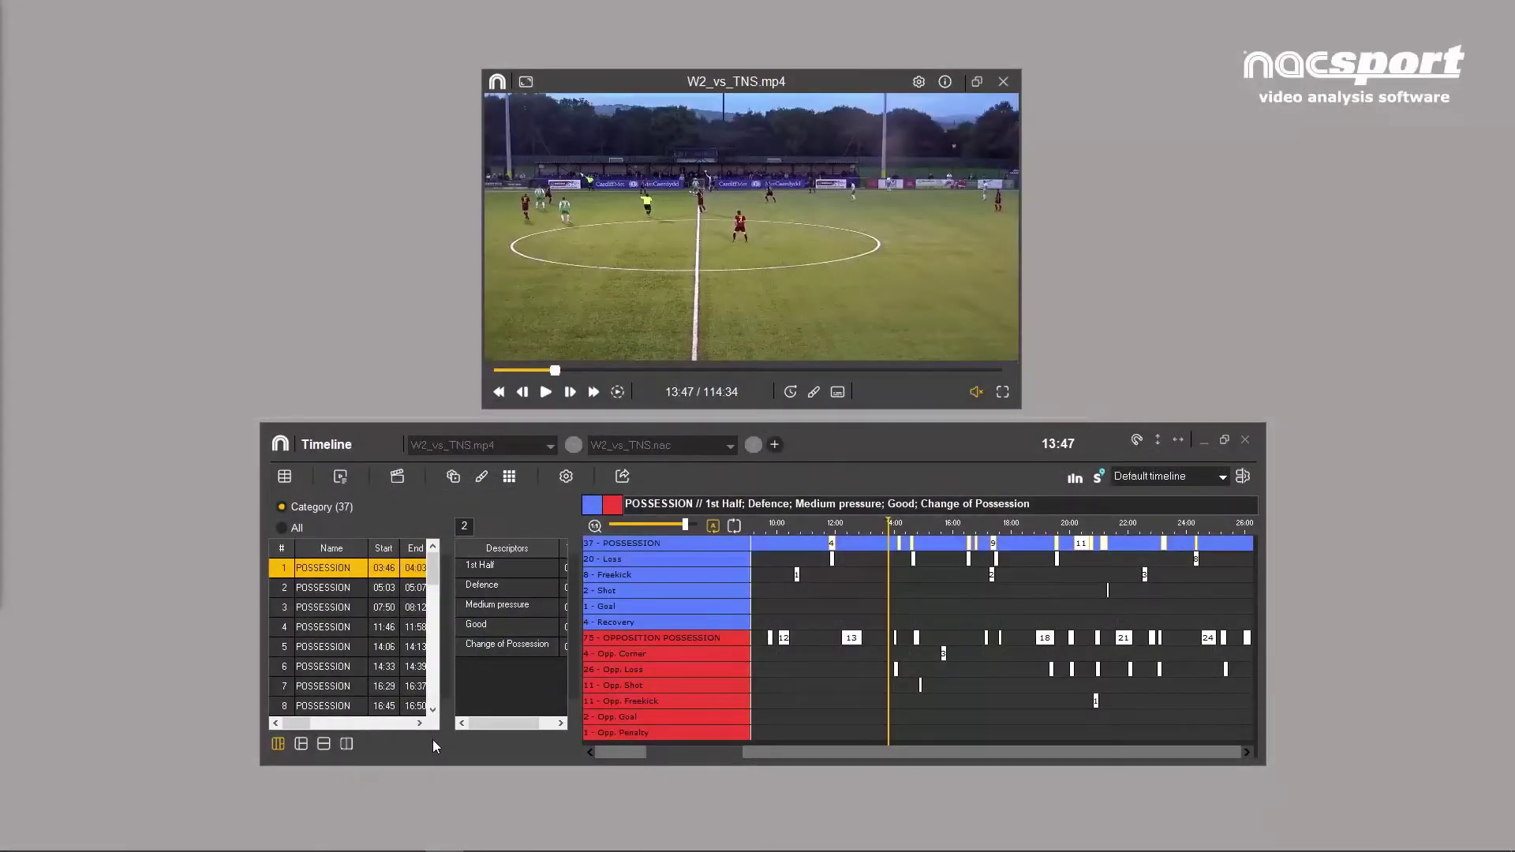
Play POSSESSION registers 4 and 6, and list the registers of all categories
left_click(348, 627)
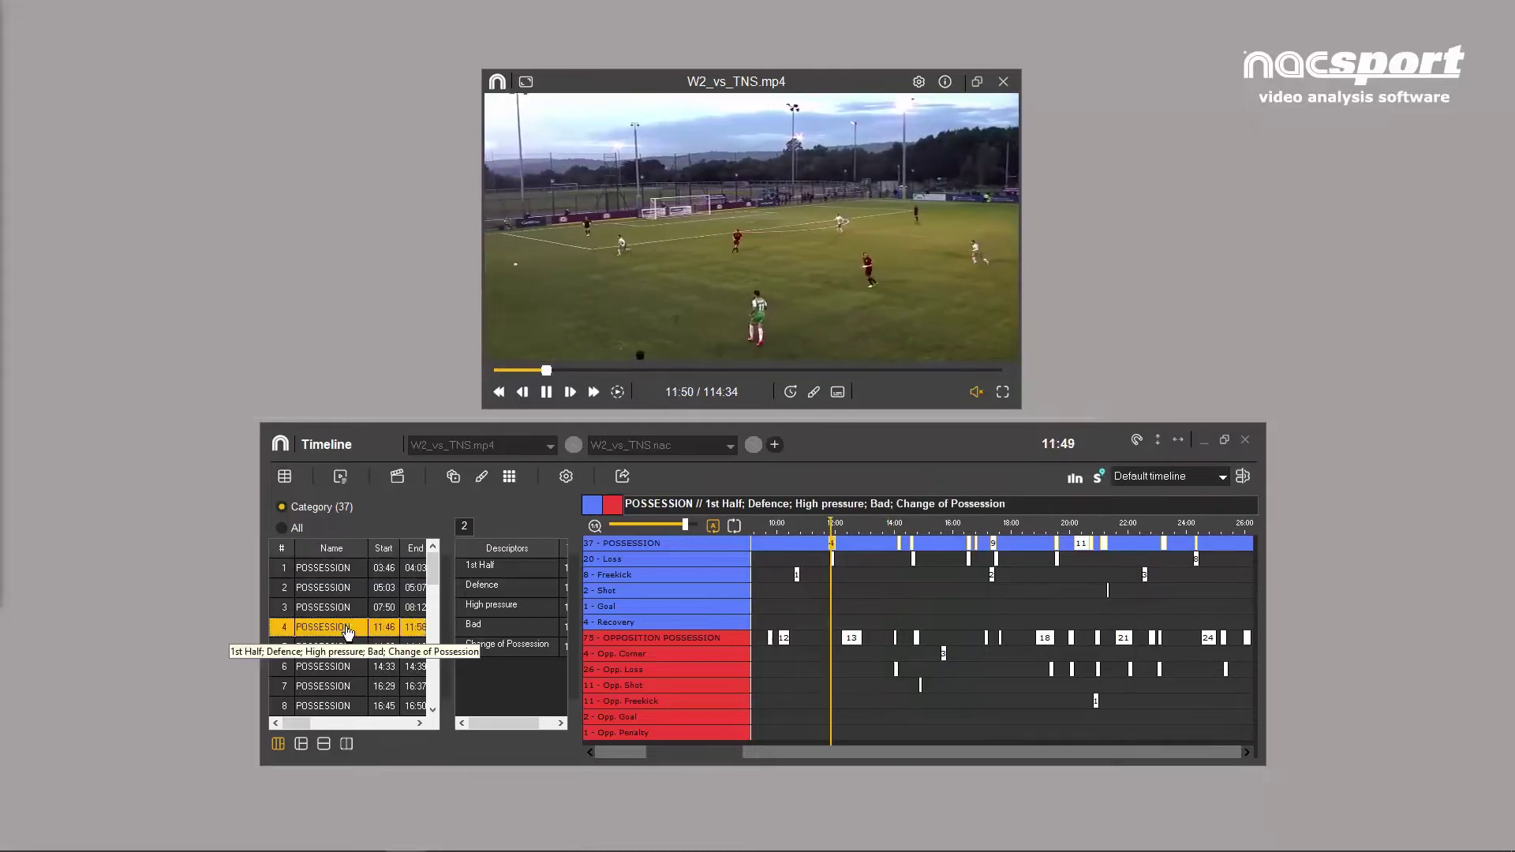
left_click(341, 667)
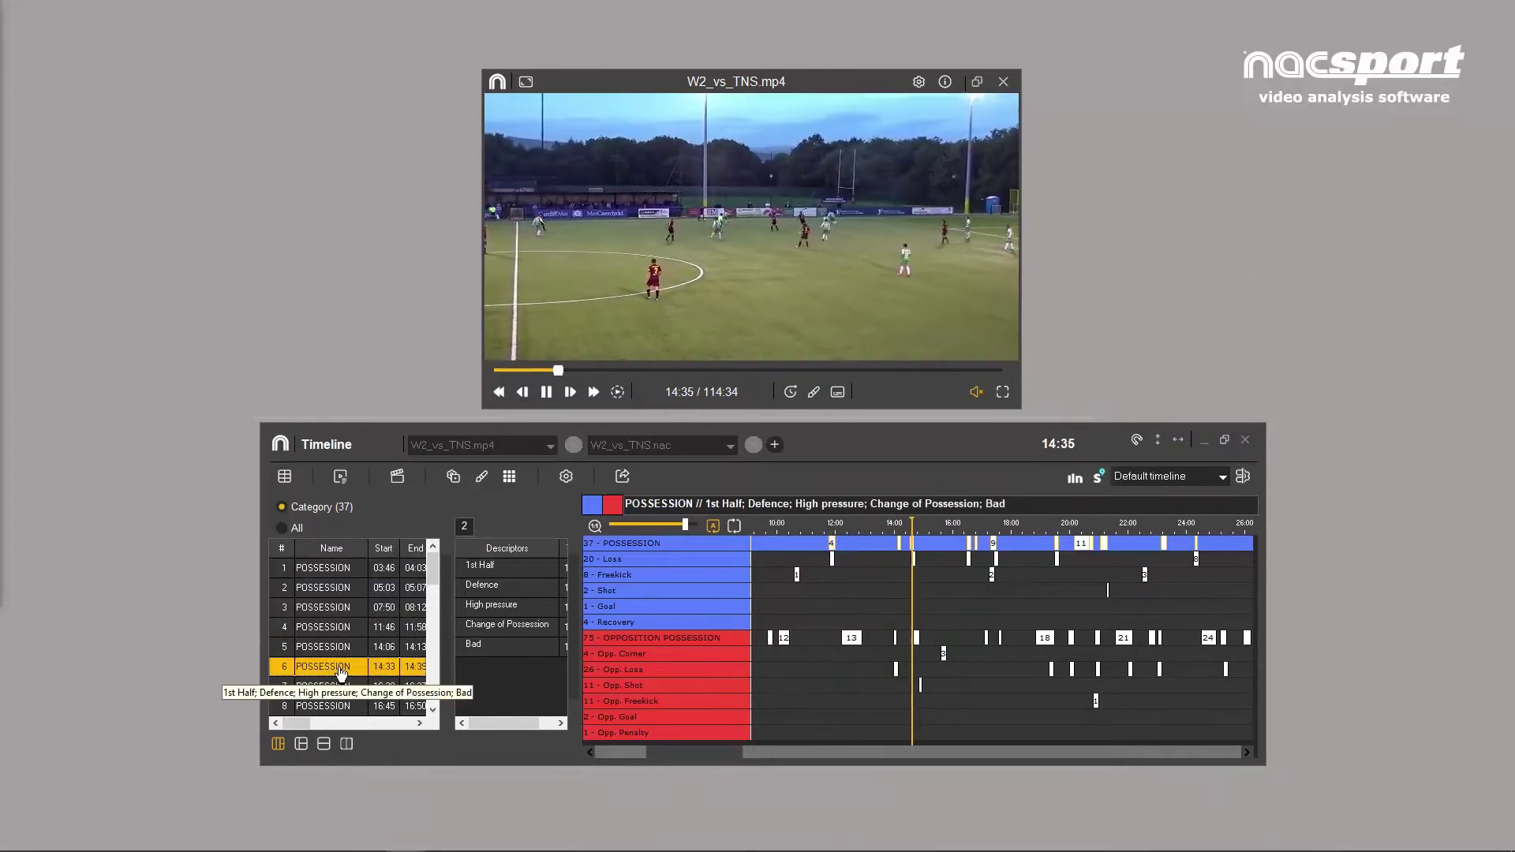
left_click(282, 528)
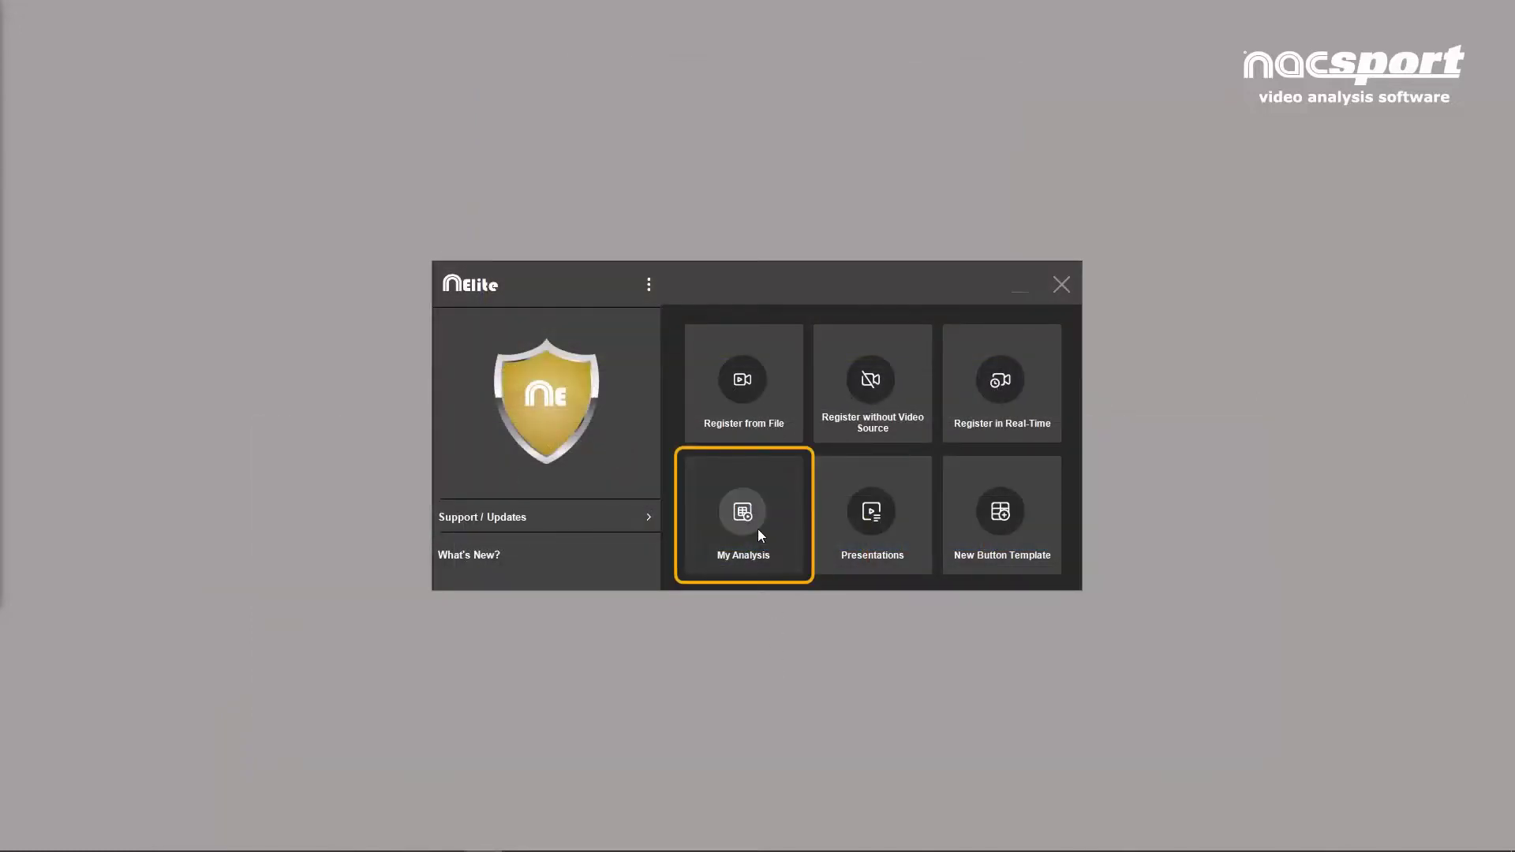
Open the W2_vs_TNS.nac database from My Analysis in the Timeline
left_click(758, 529)
left_click(670, 287)
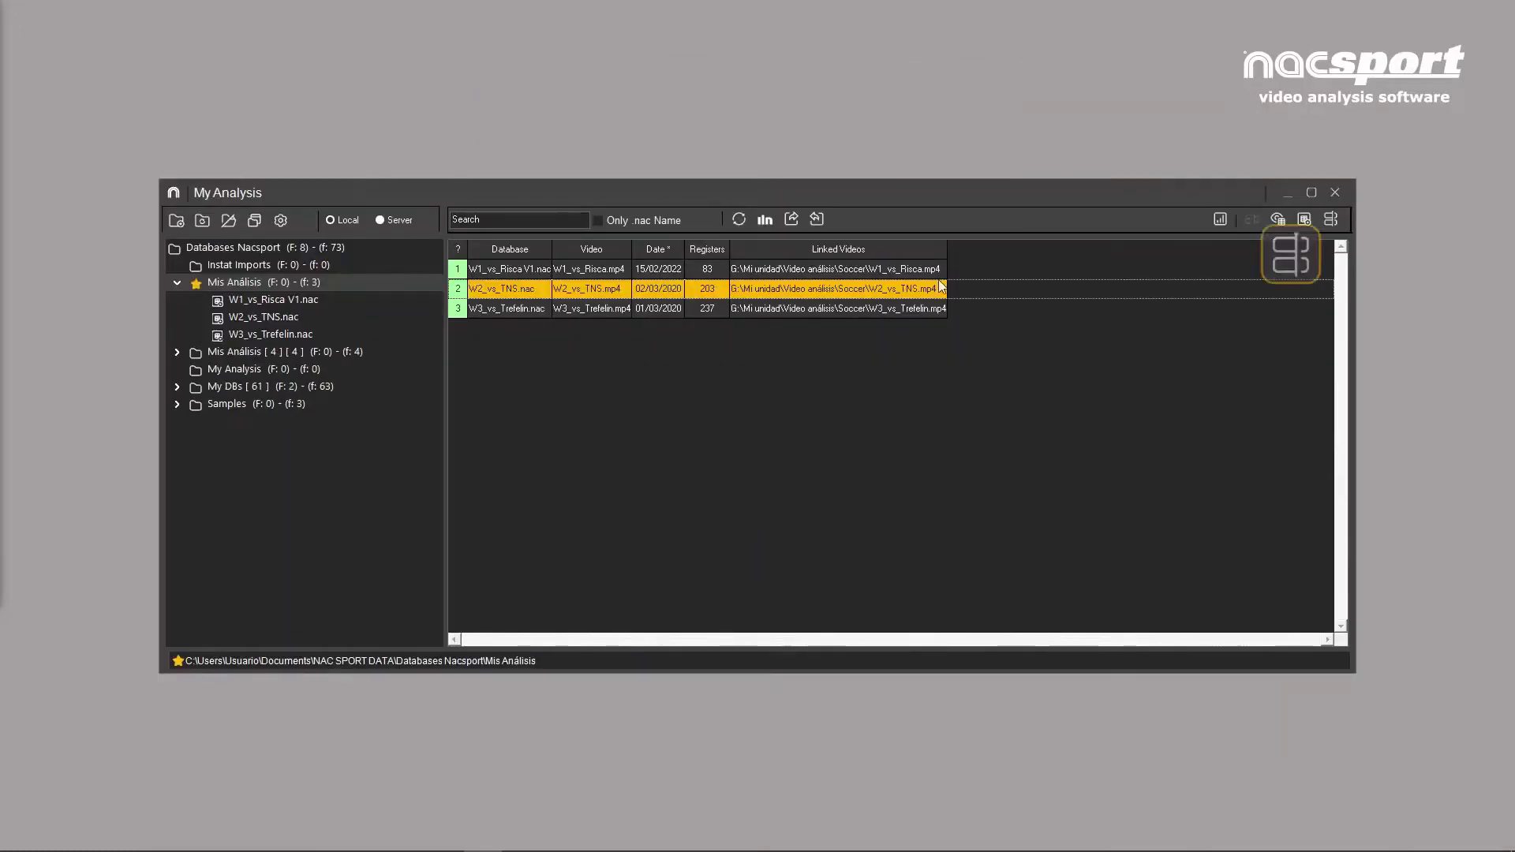
left_click(1332, 220)
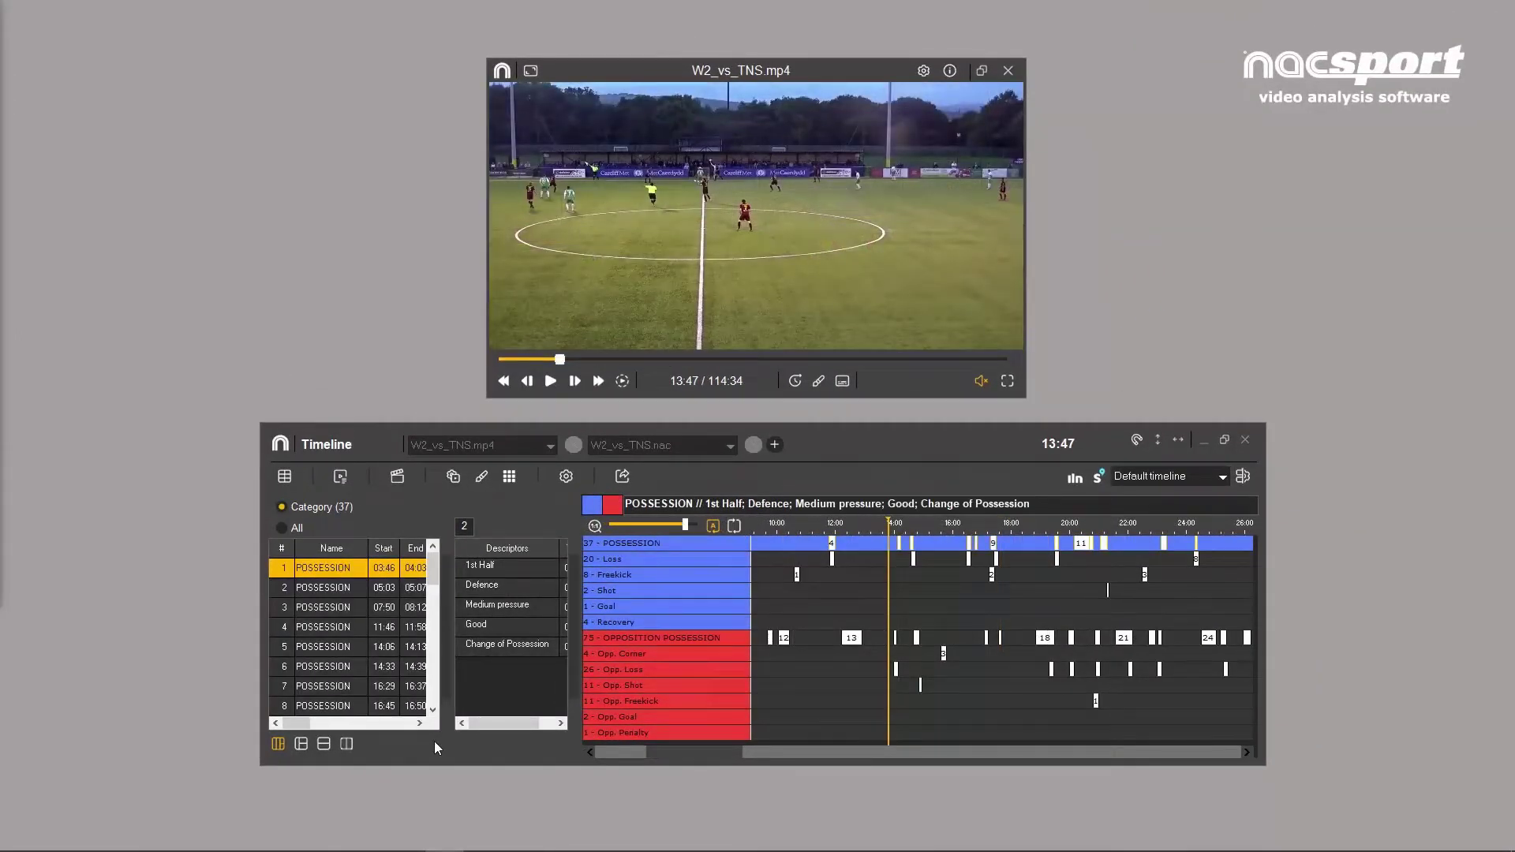
Play POSSESSION registers 4 and 6, and compare the register list for all categories with the selected category's list
left_click(348, 627)
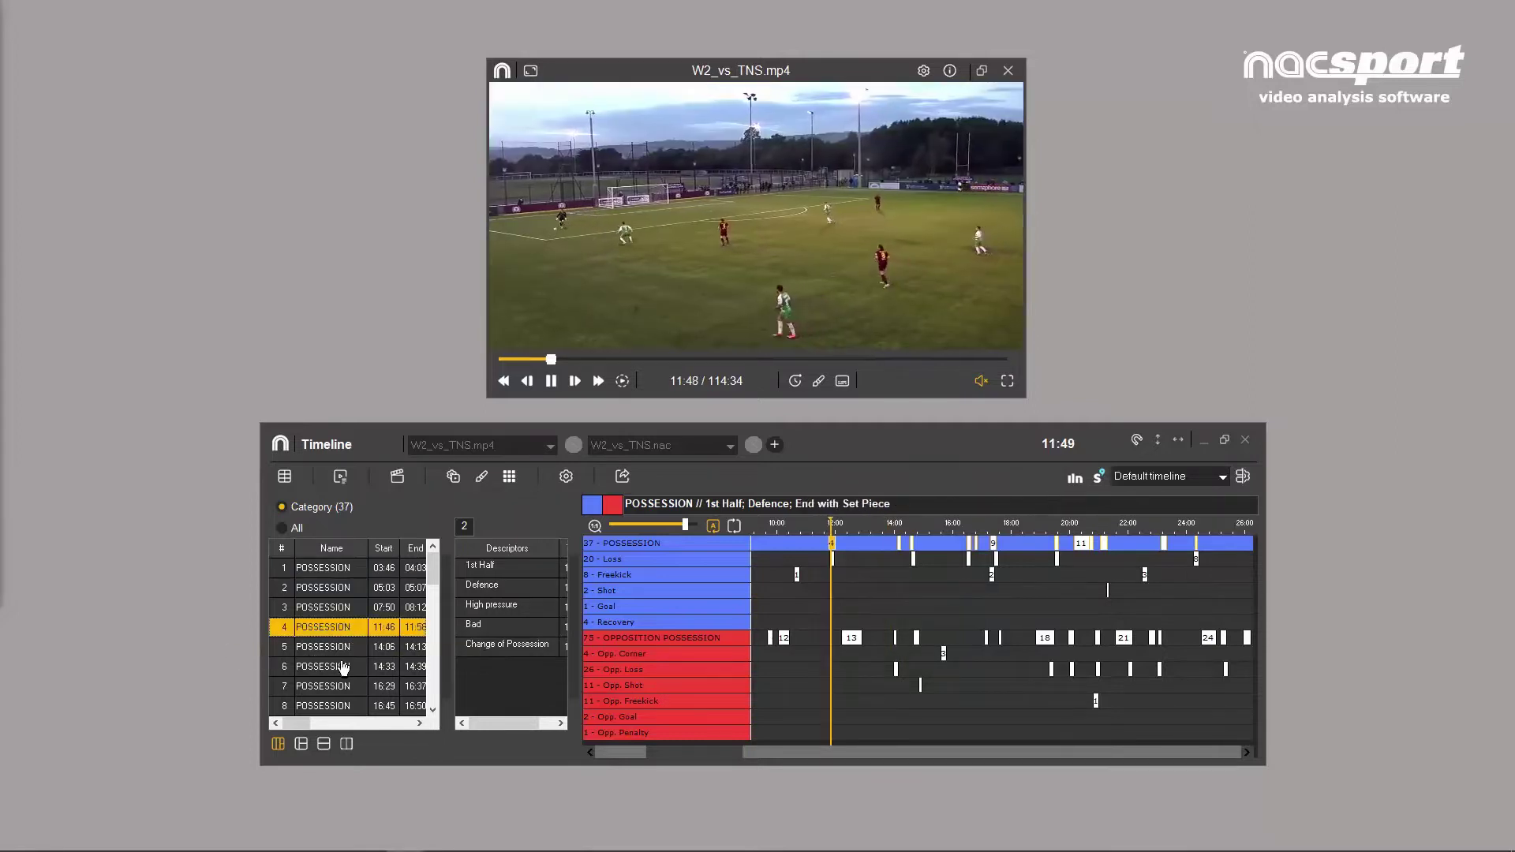
left_click(341, 667)
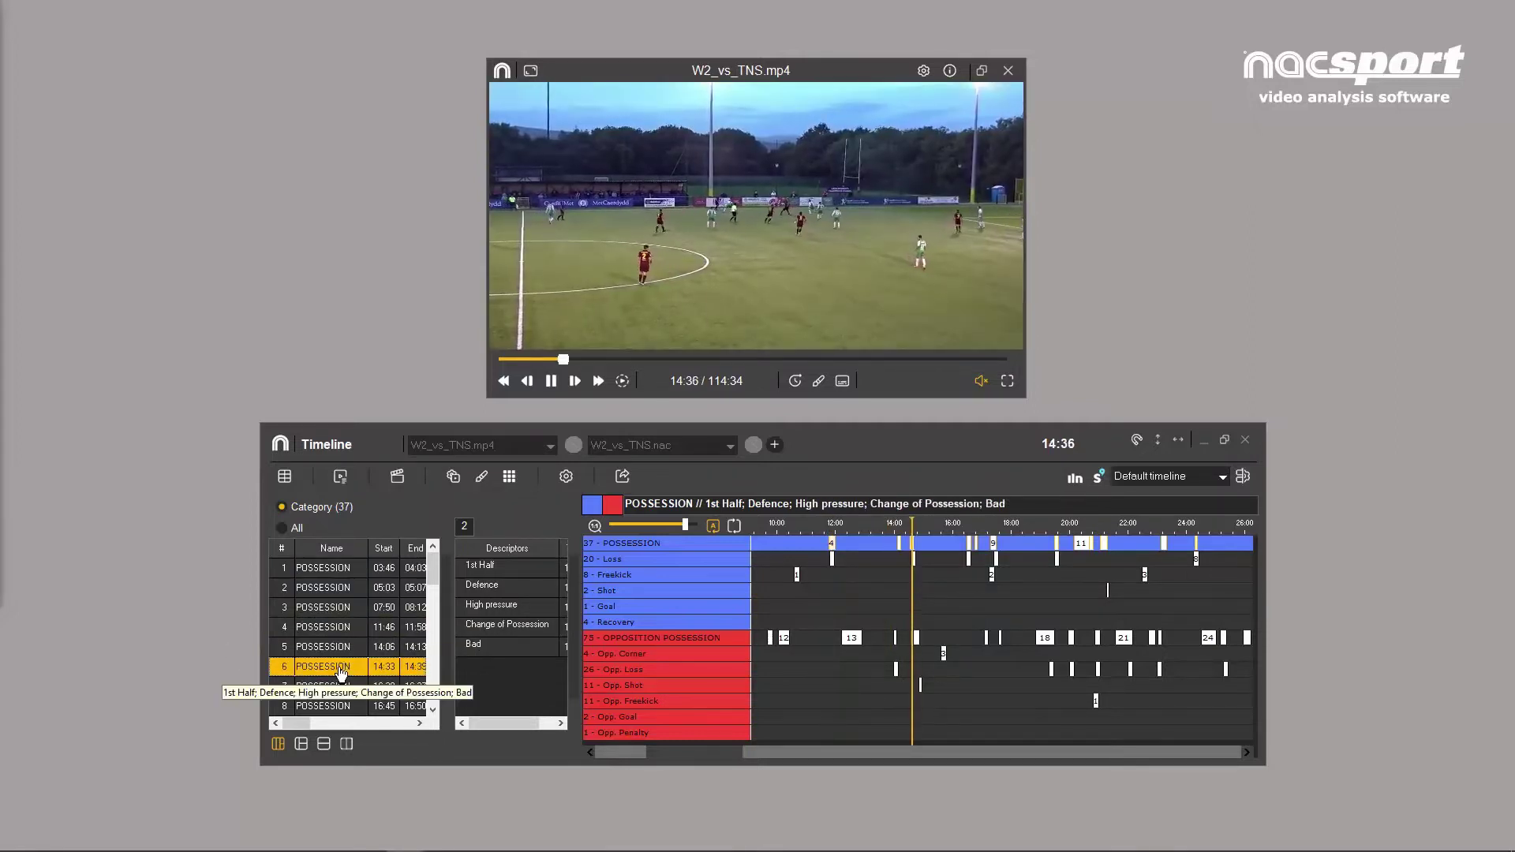
left_click(282, 529)
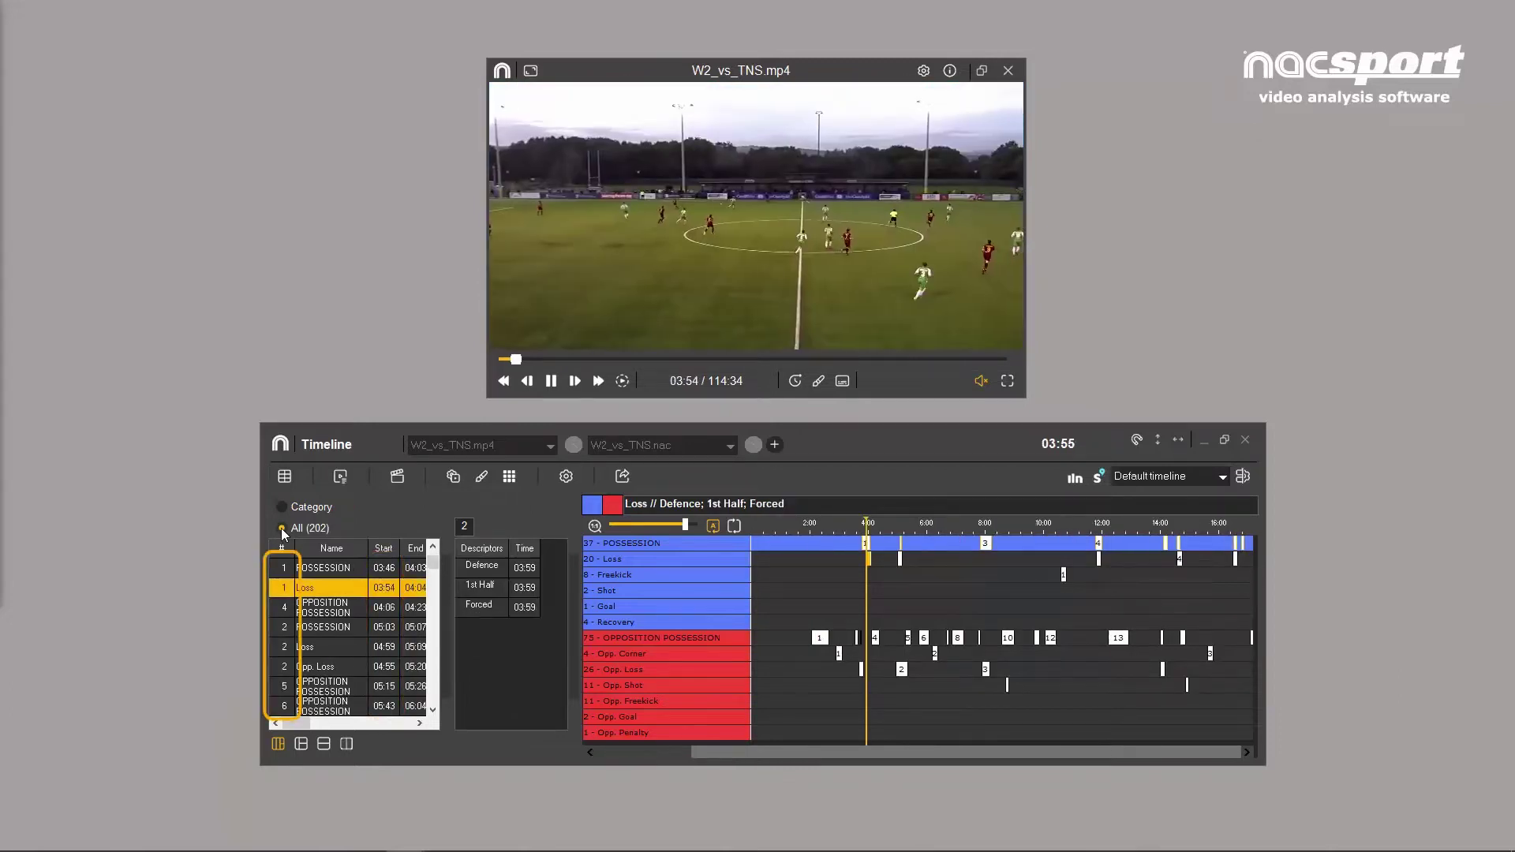
left_click(282, 507)
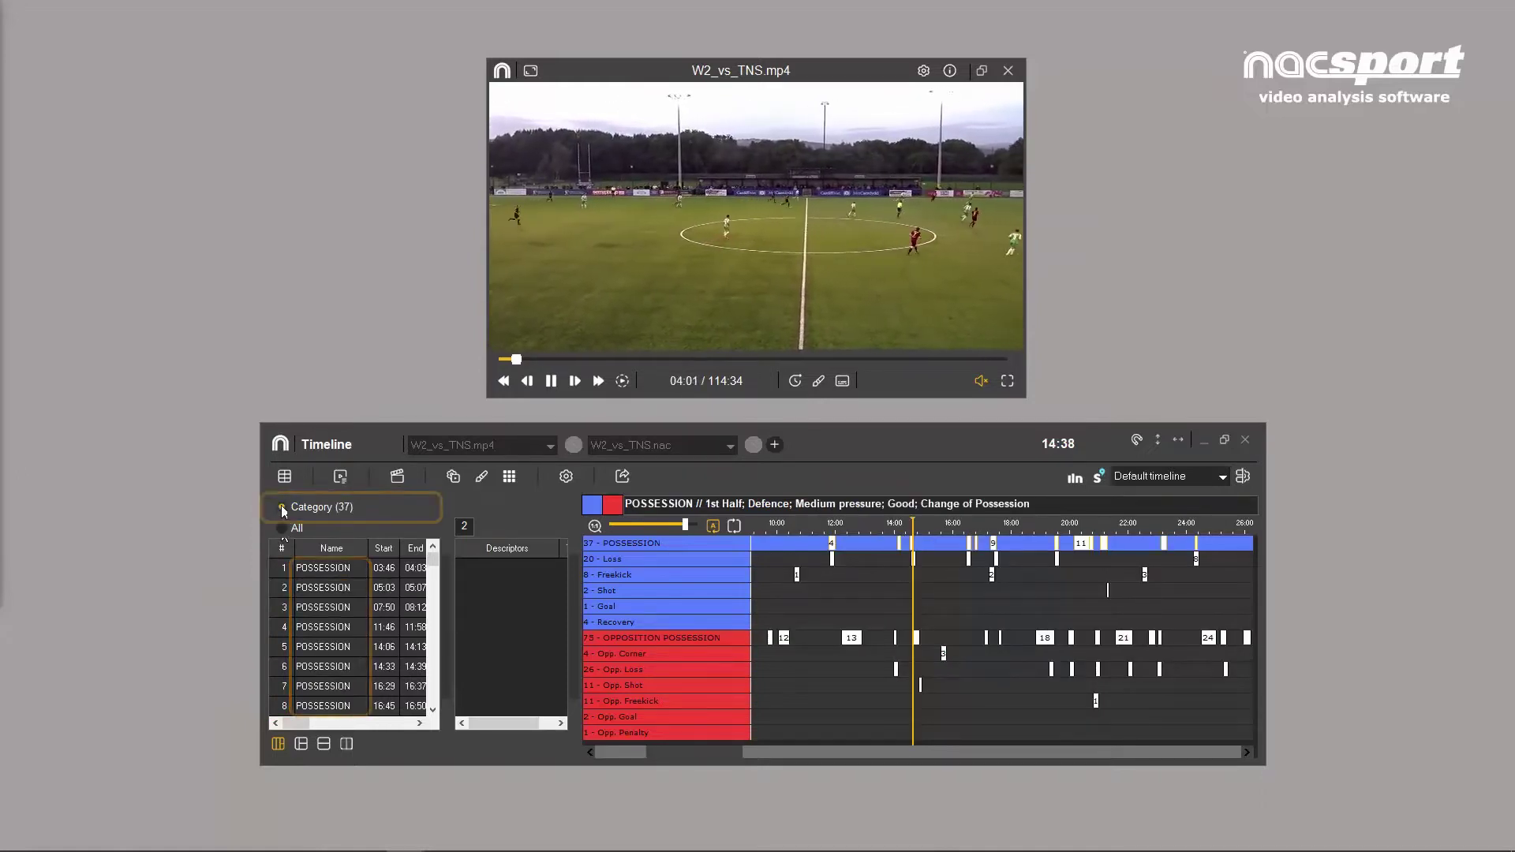
left_click(281, 528)
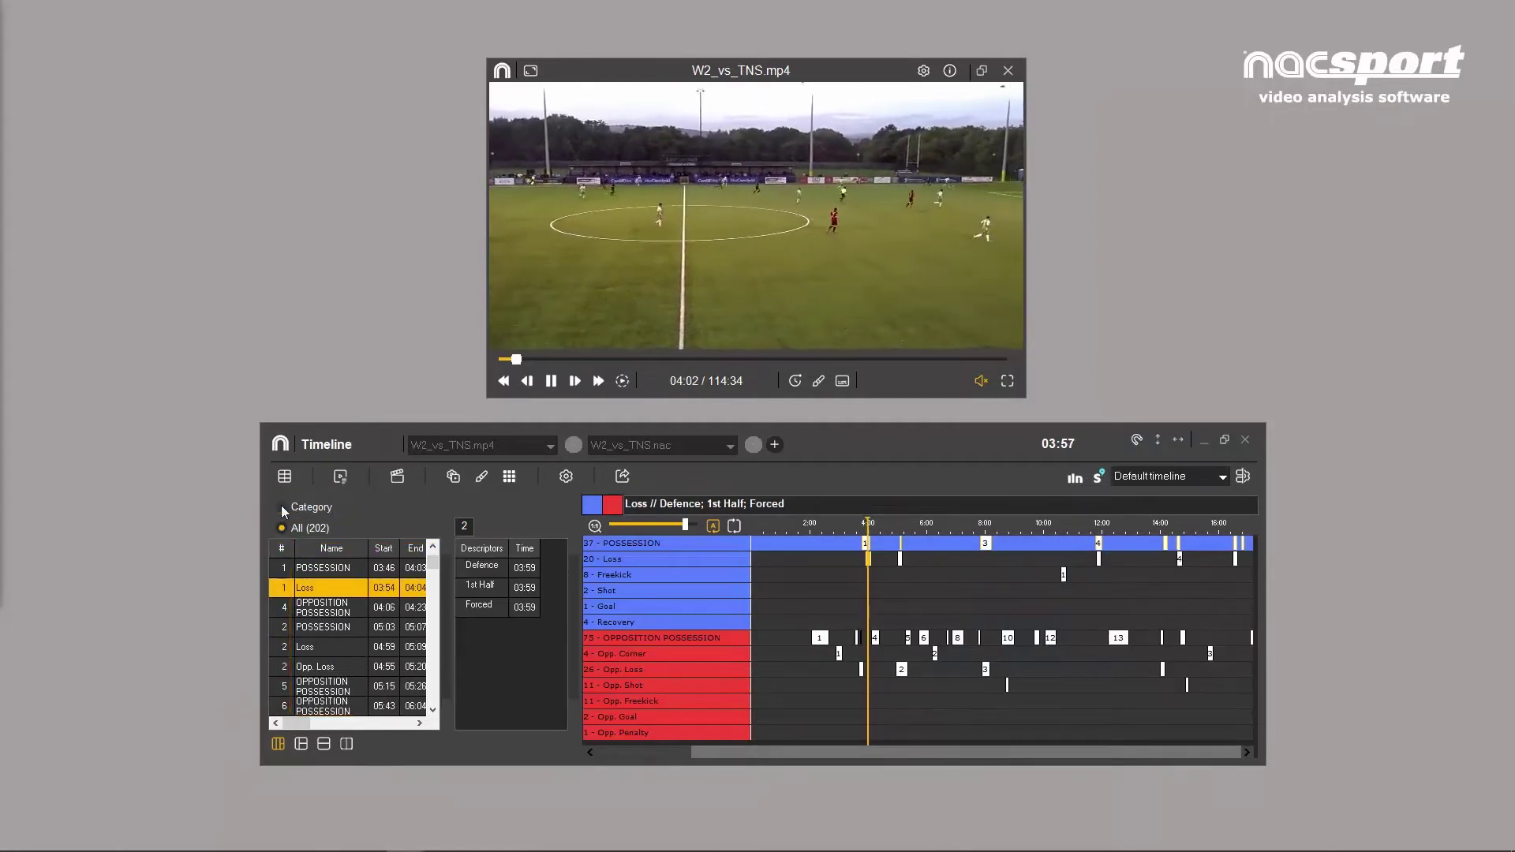
left_click(281, 506)
Preview the timeline layouts without descriptors and without the register list, and restore the layout with all three panels
mouse_move(445, 582)
left_mouse_down()
mouse_move(685, 586)
mouse_move(448, 588)
left_mouse_up()
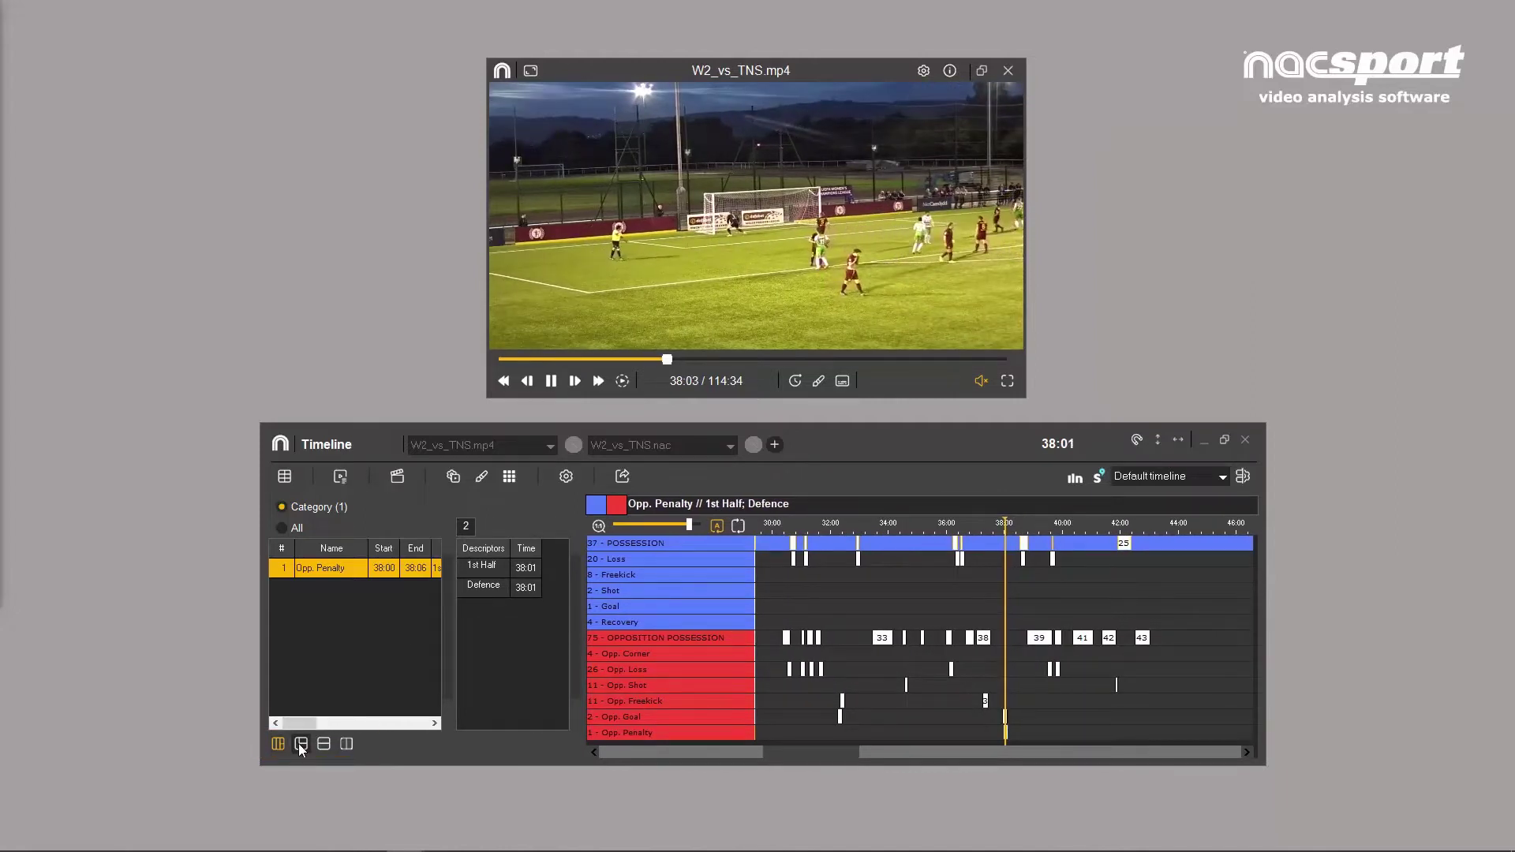
left_click(300, 745)
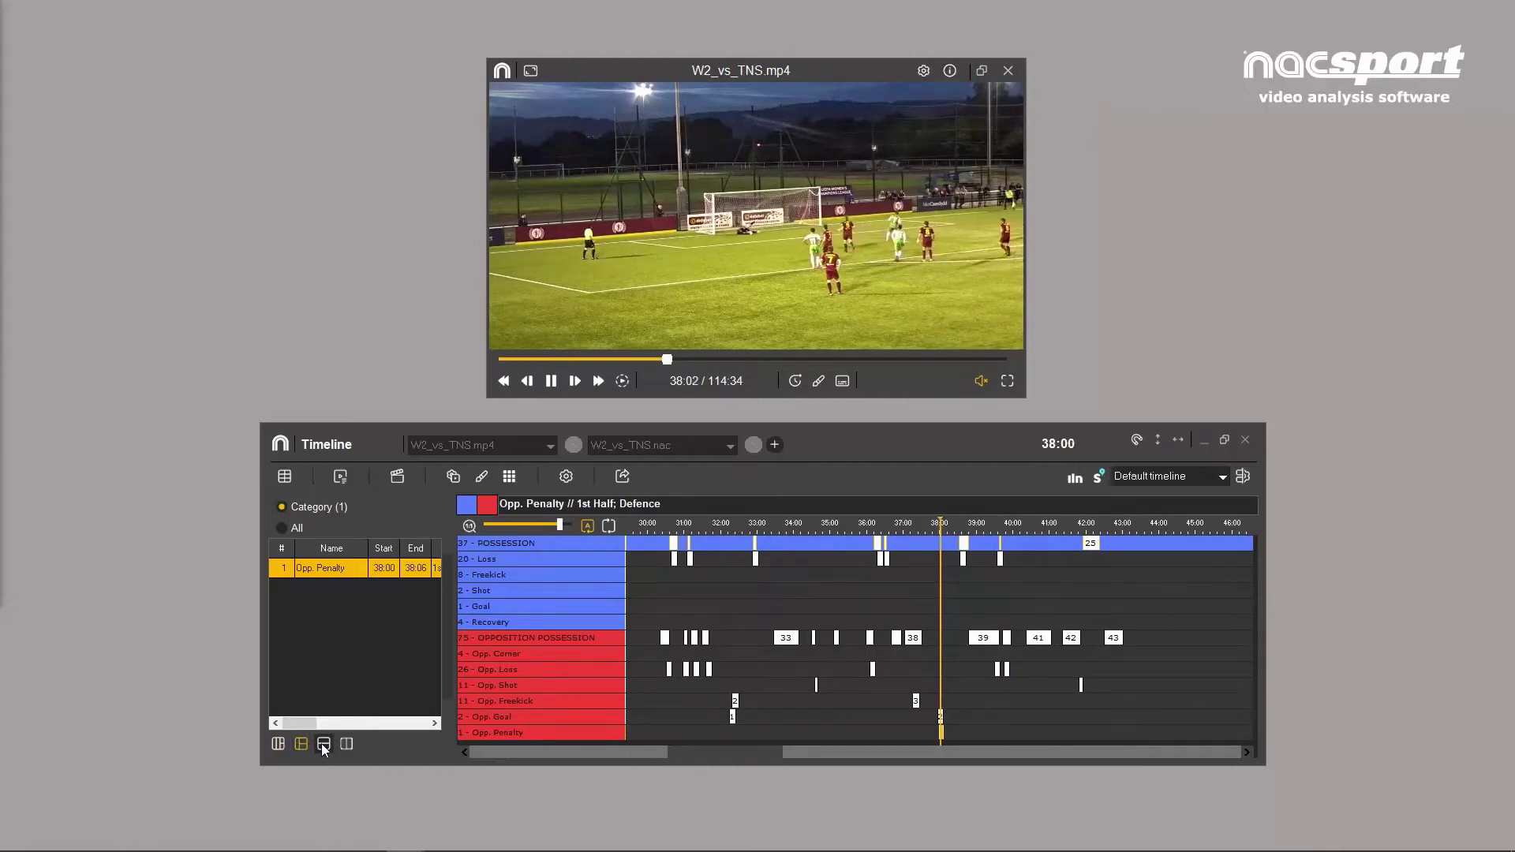
left_click(323, 744)
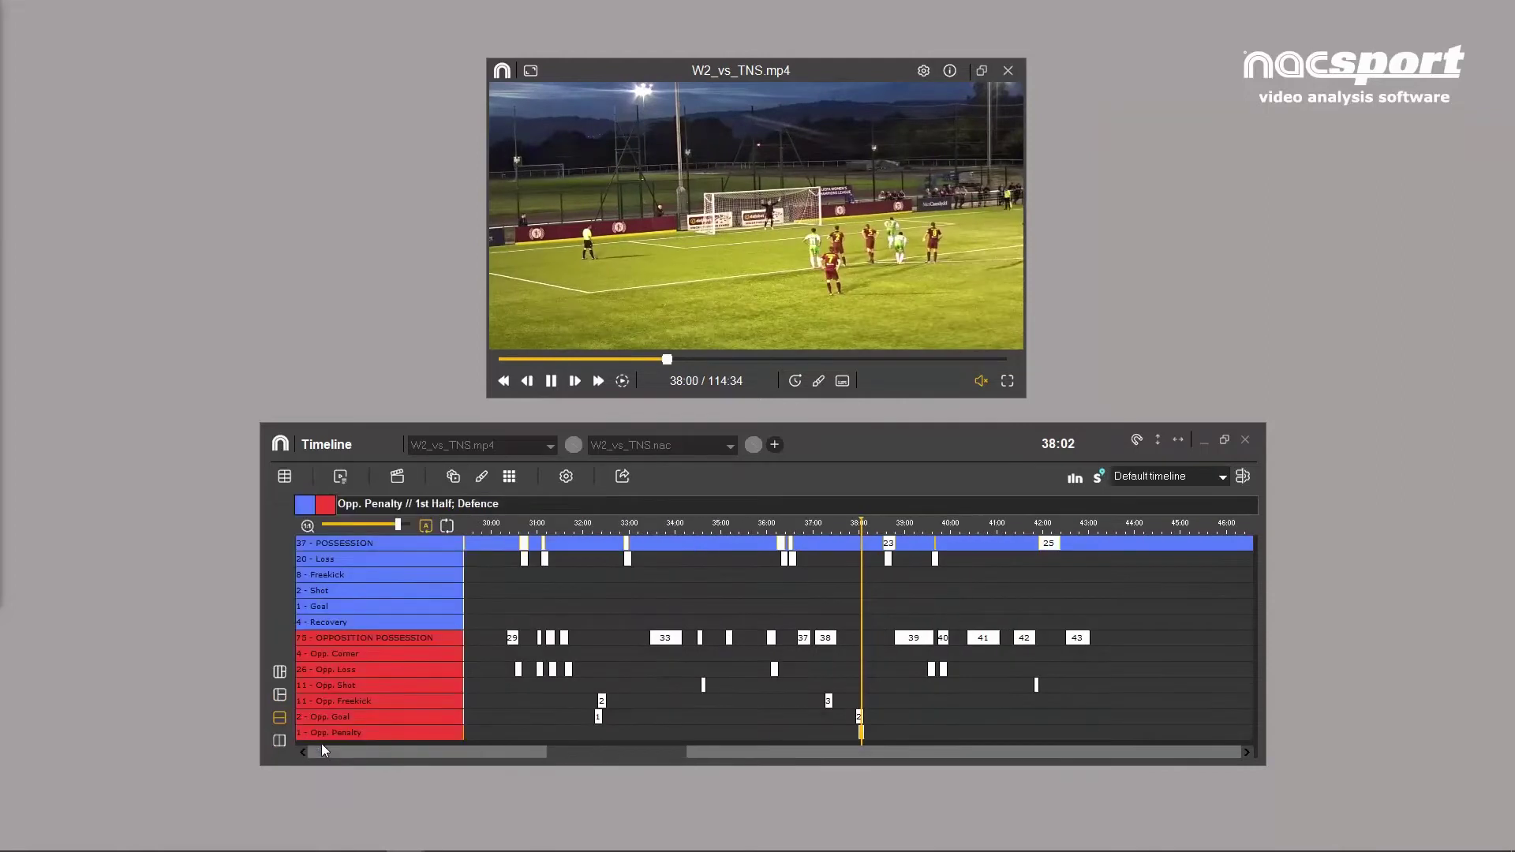
left_click(282, 742)
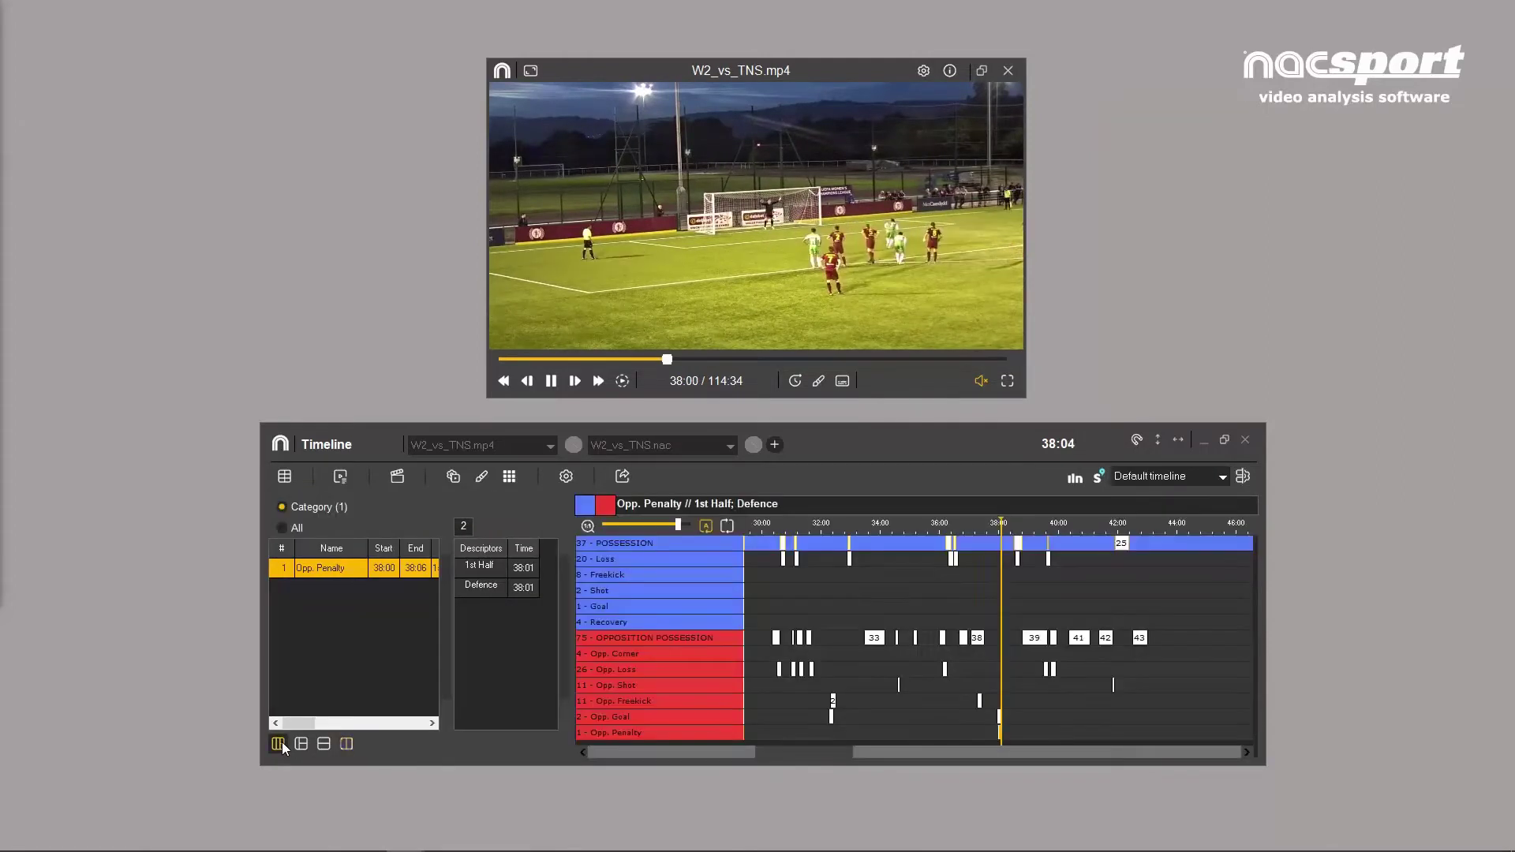
Trim the start of OPPOSITION POSSESSION register 33 to 33:42 and copy the register to the Recovery row
left_click(875, 637)
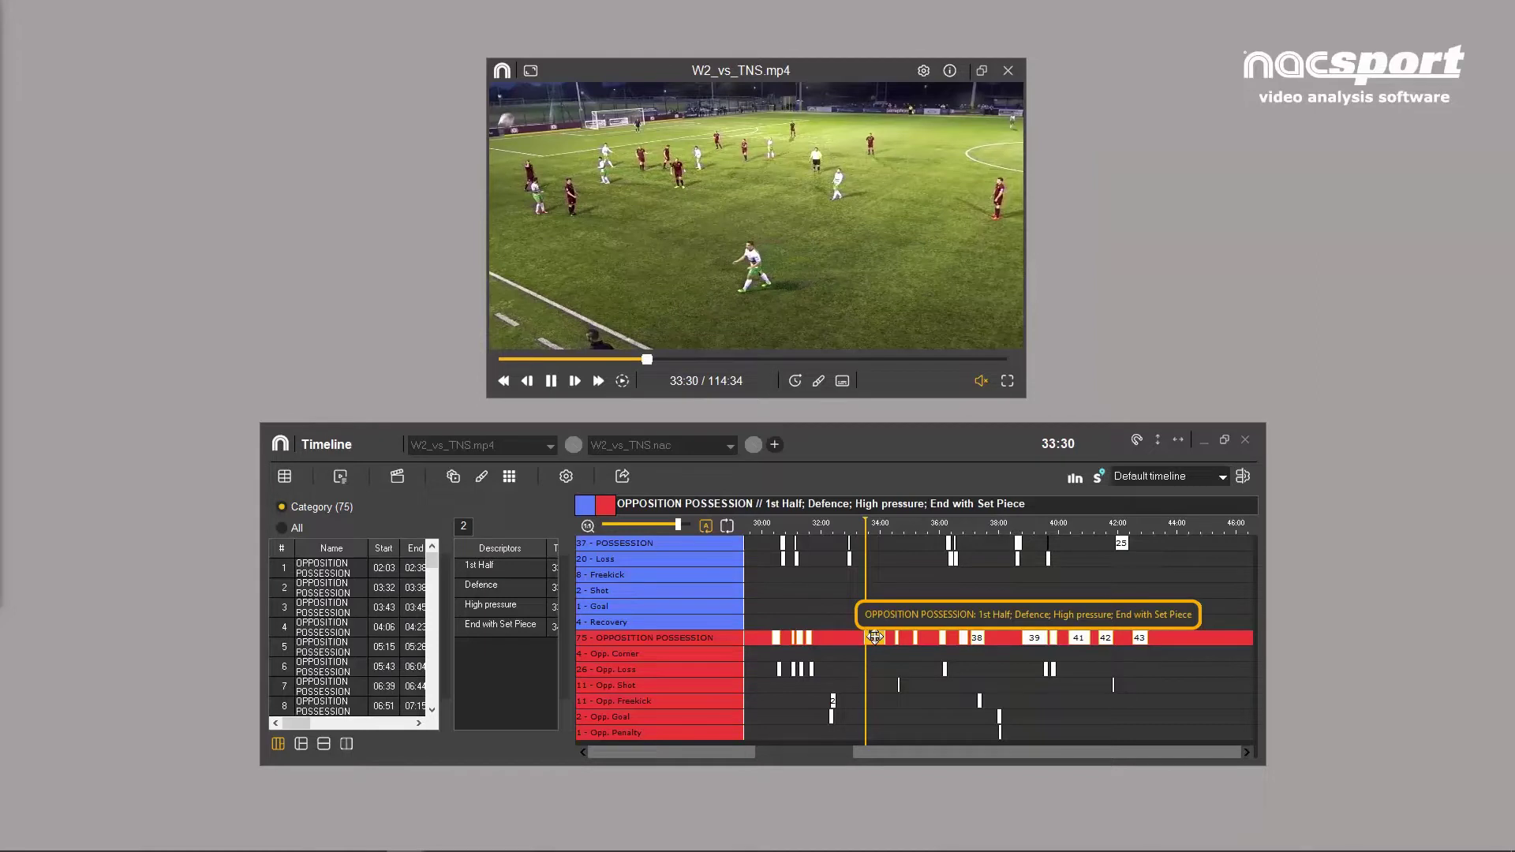
left_click(873, 637)
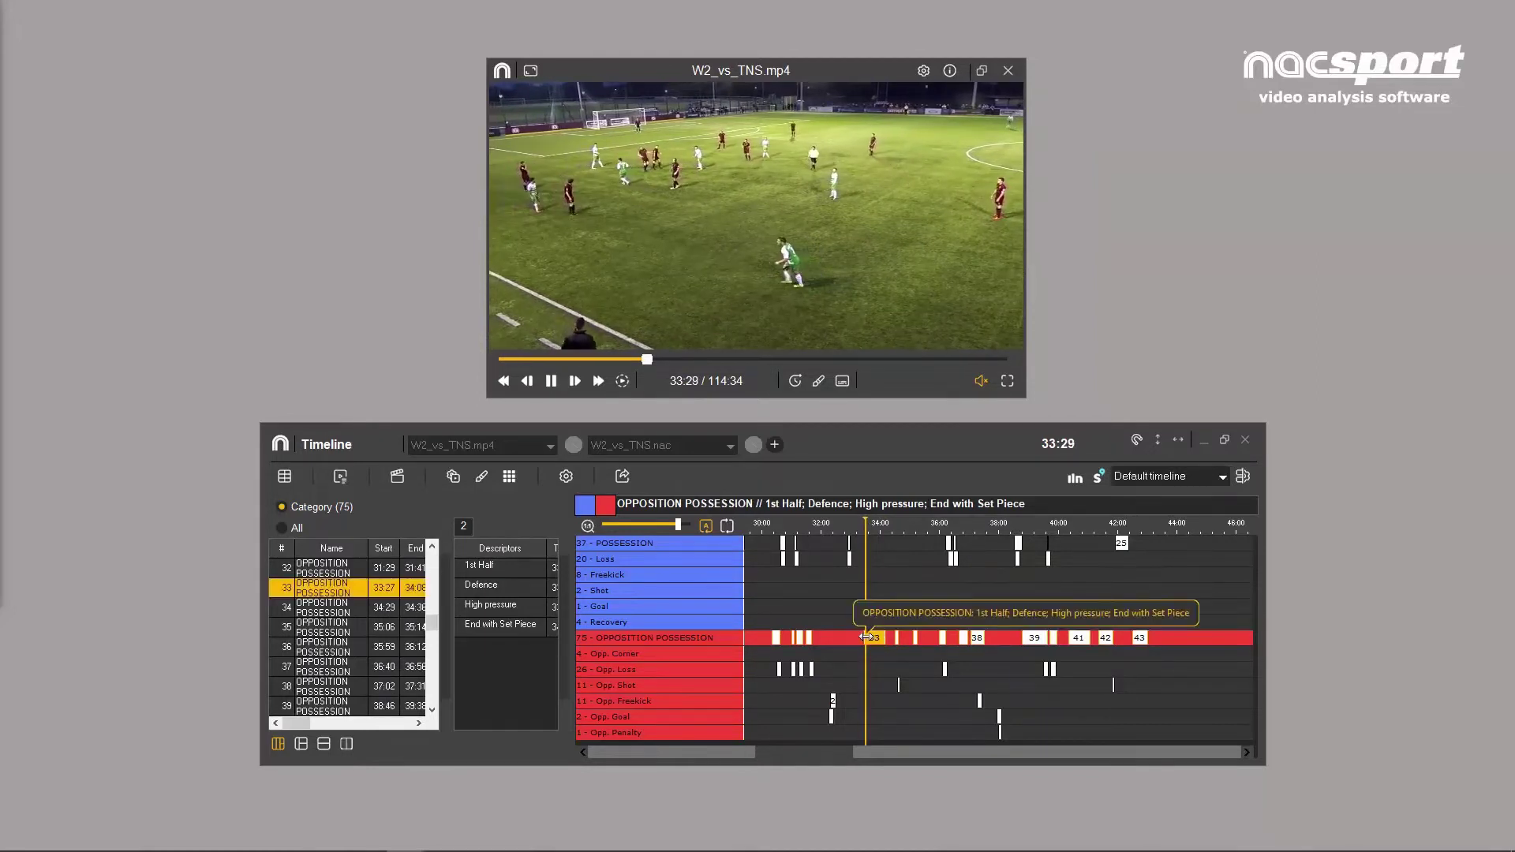
mouse_move(866, 636)
left_mouse_down()
mouse_move(853, 637)
mouse_move(871, 637)
left_mouse_up()
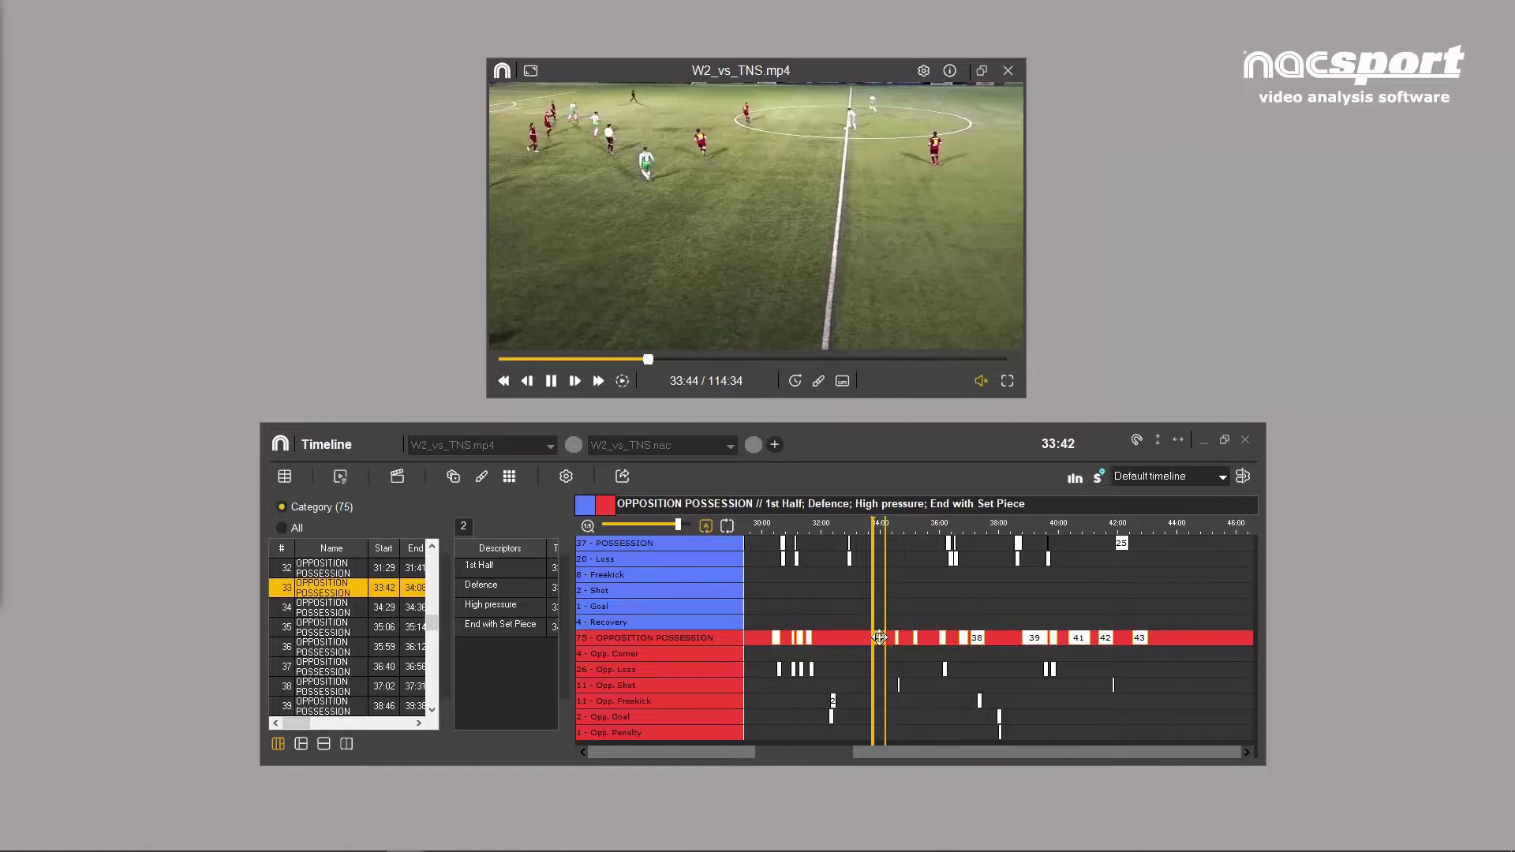
key("shift")
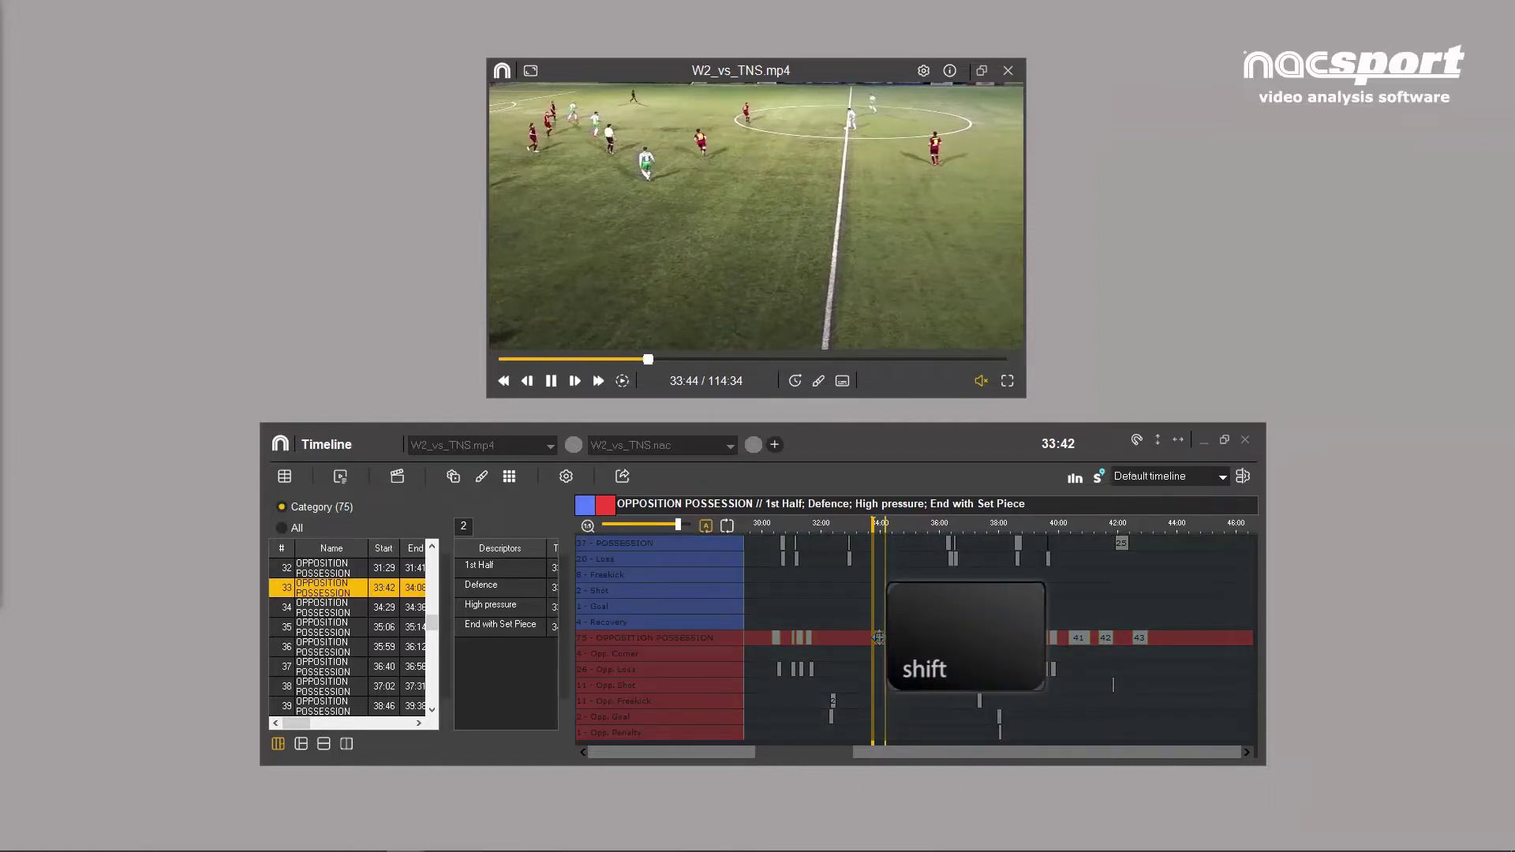
left_click_drag(879, 638, 893, 622)
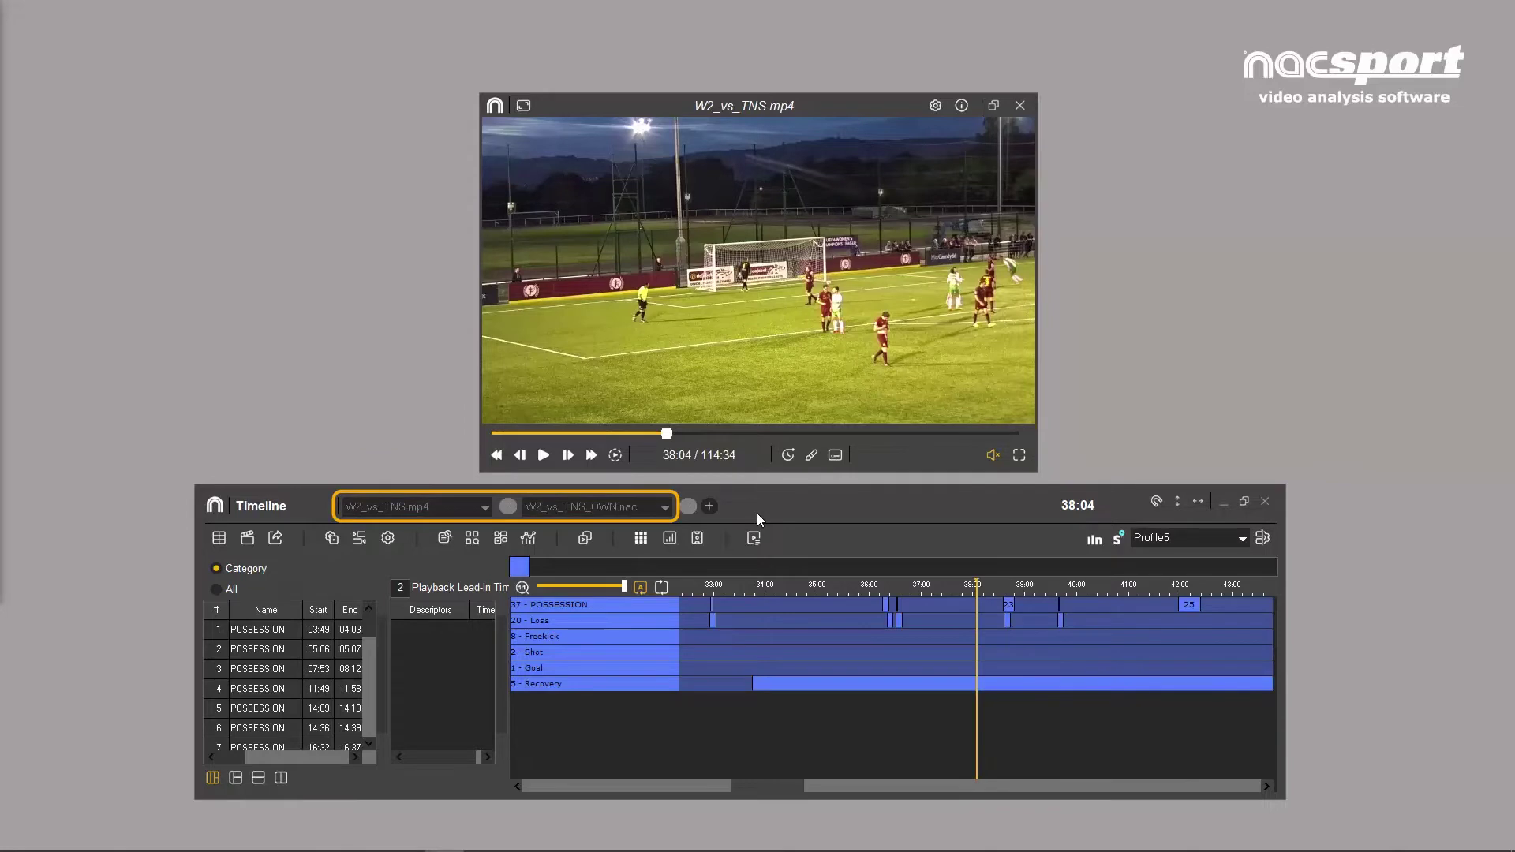
Add the W2_vs_TNS_OPP.nac database to the timeline alongside W2_vs_TNS_OWN.nac and display it
left_click(641, 506)
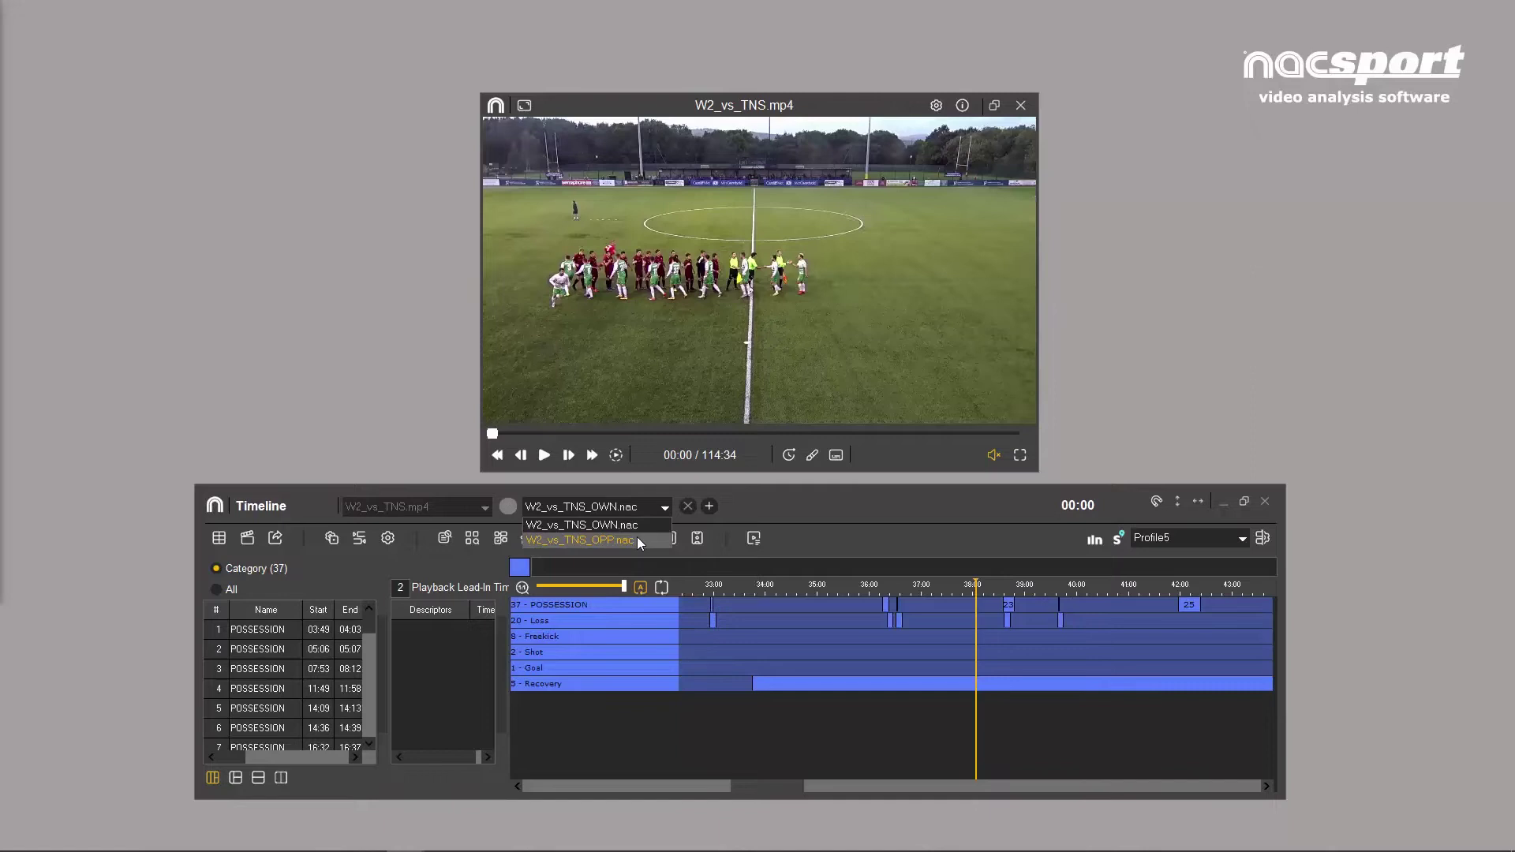
left_click(637, 540)
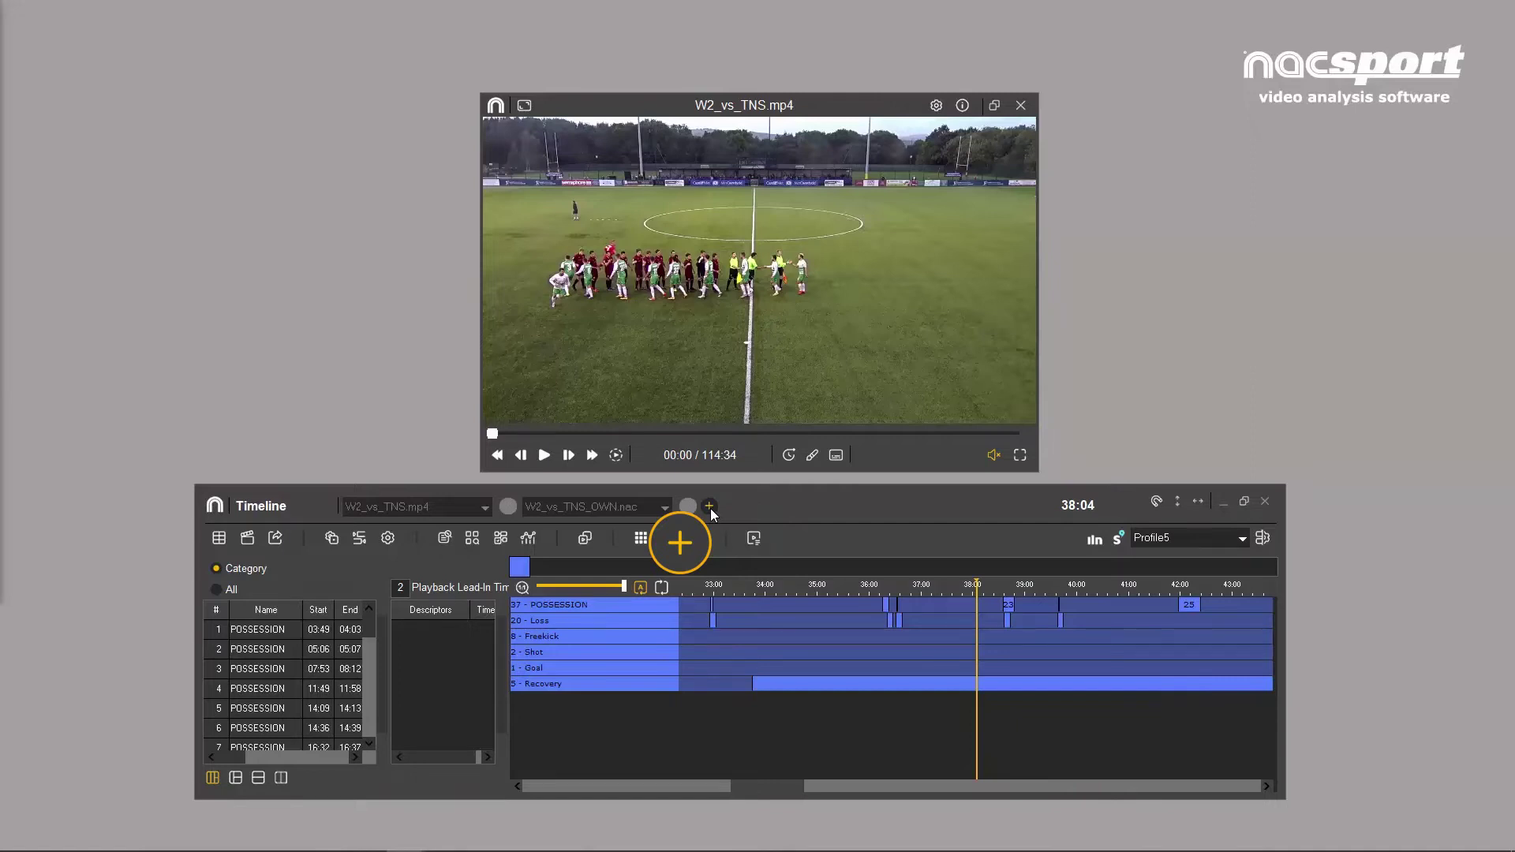
left_click(710, 507)
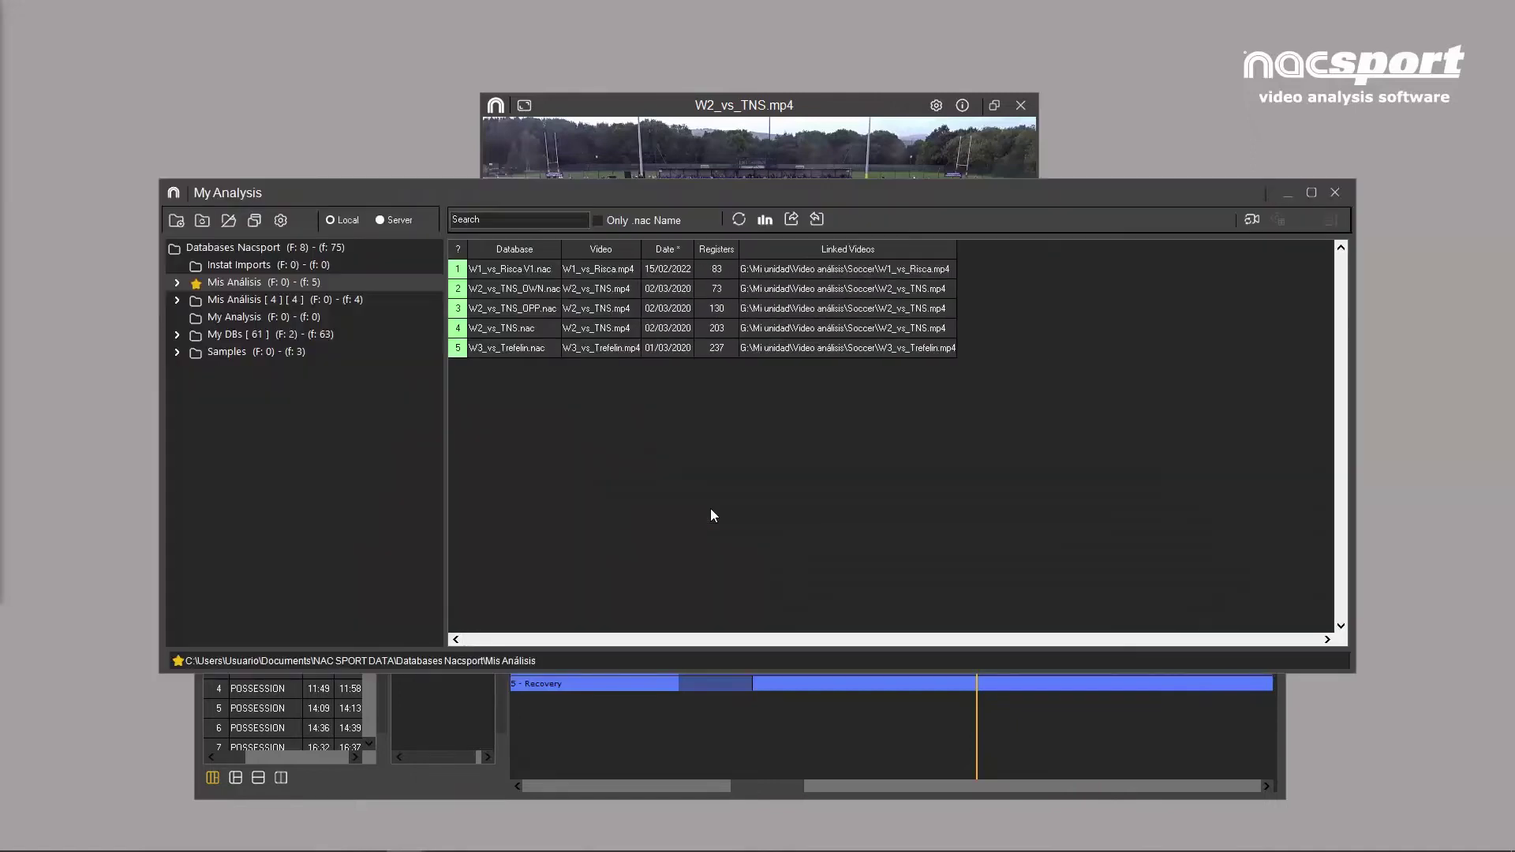
double_click(608, 309)
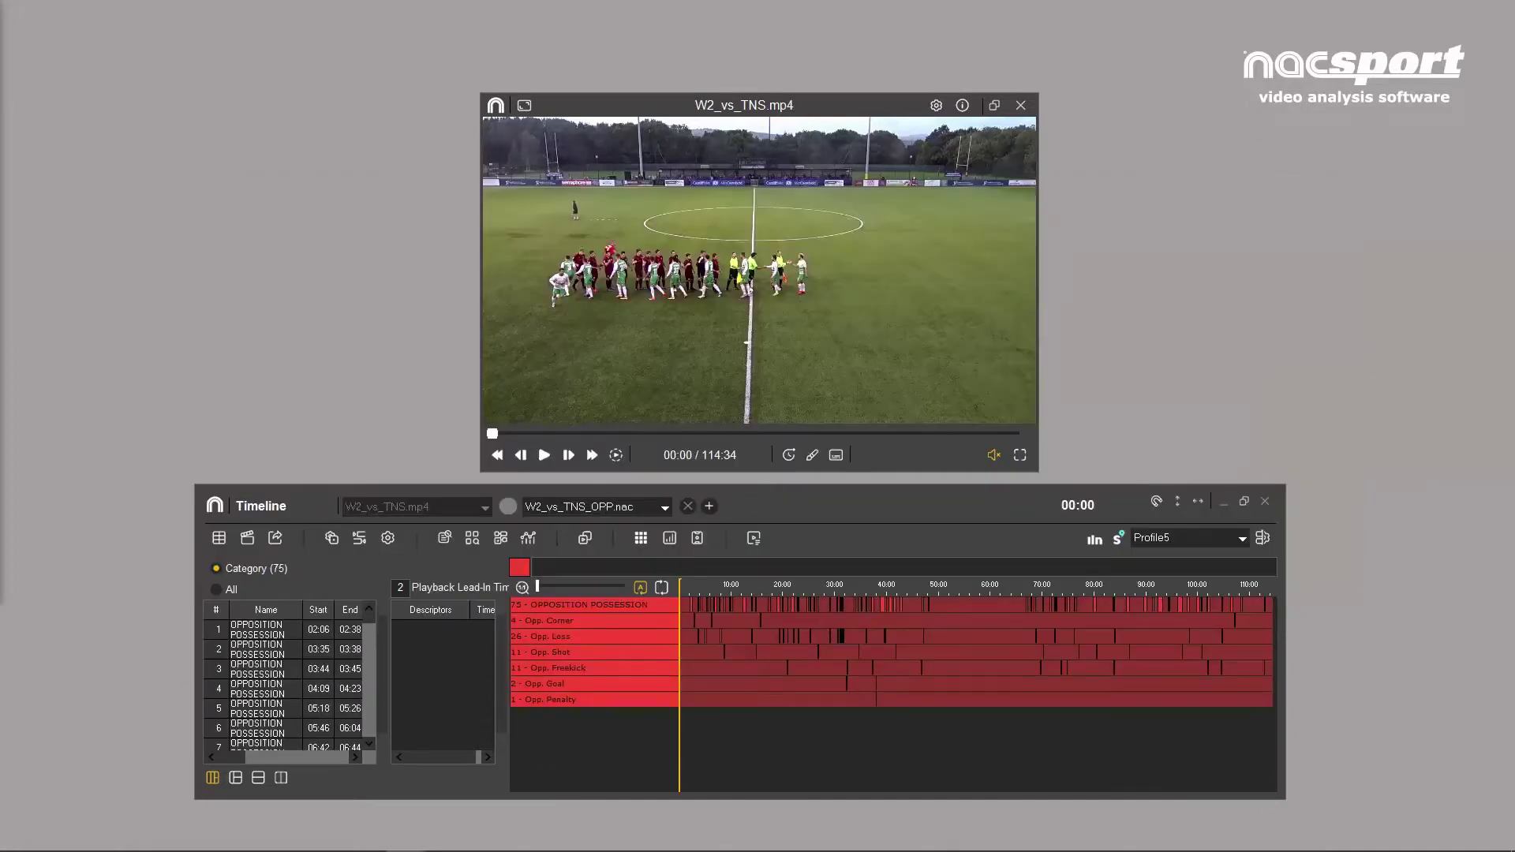
Try to load the W2_vs_TNS_OWN.nac database from the Mis Análisis folder
key("ctrl+o")
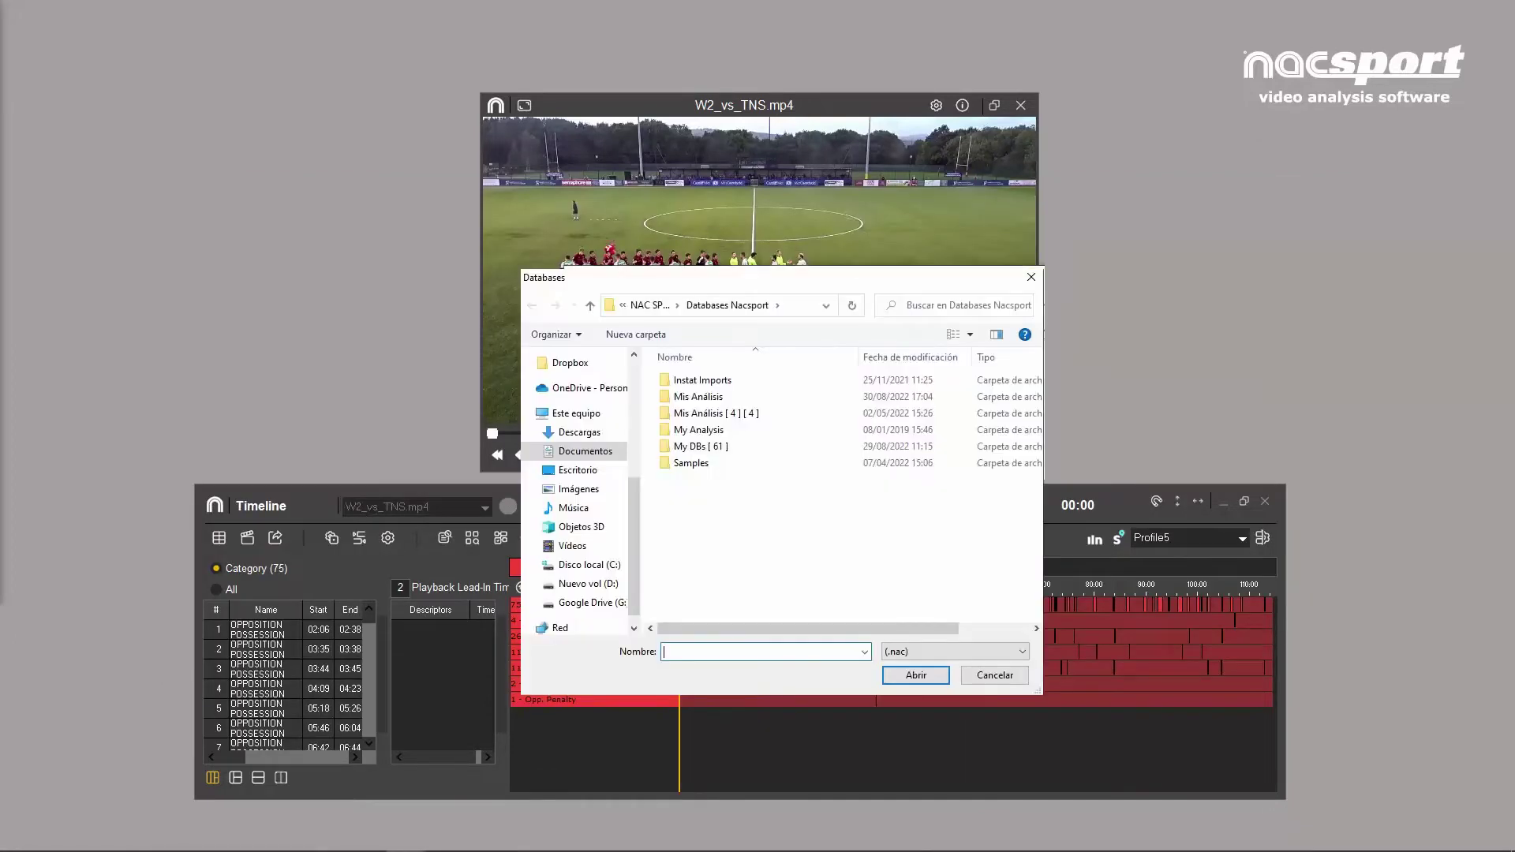
double_click(726, 396)
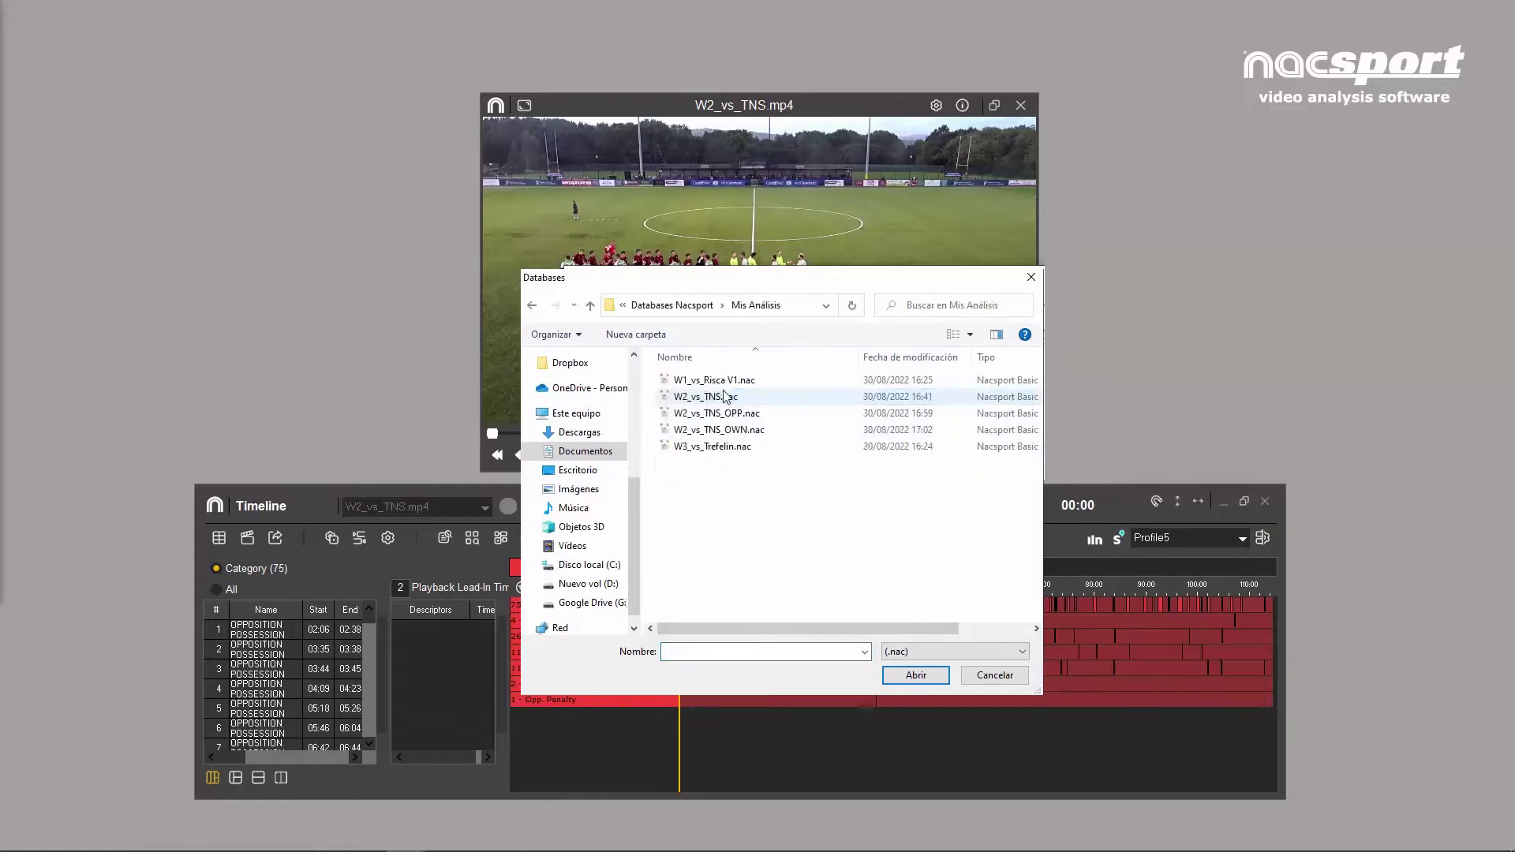
left_click(730, 431)
left_click(916, 675)
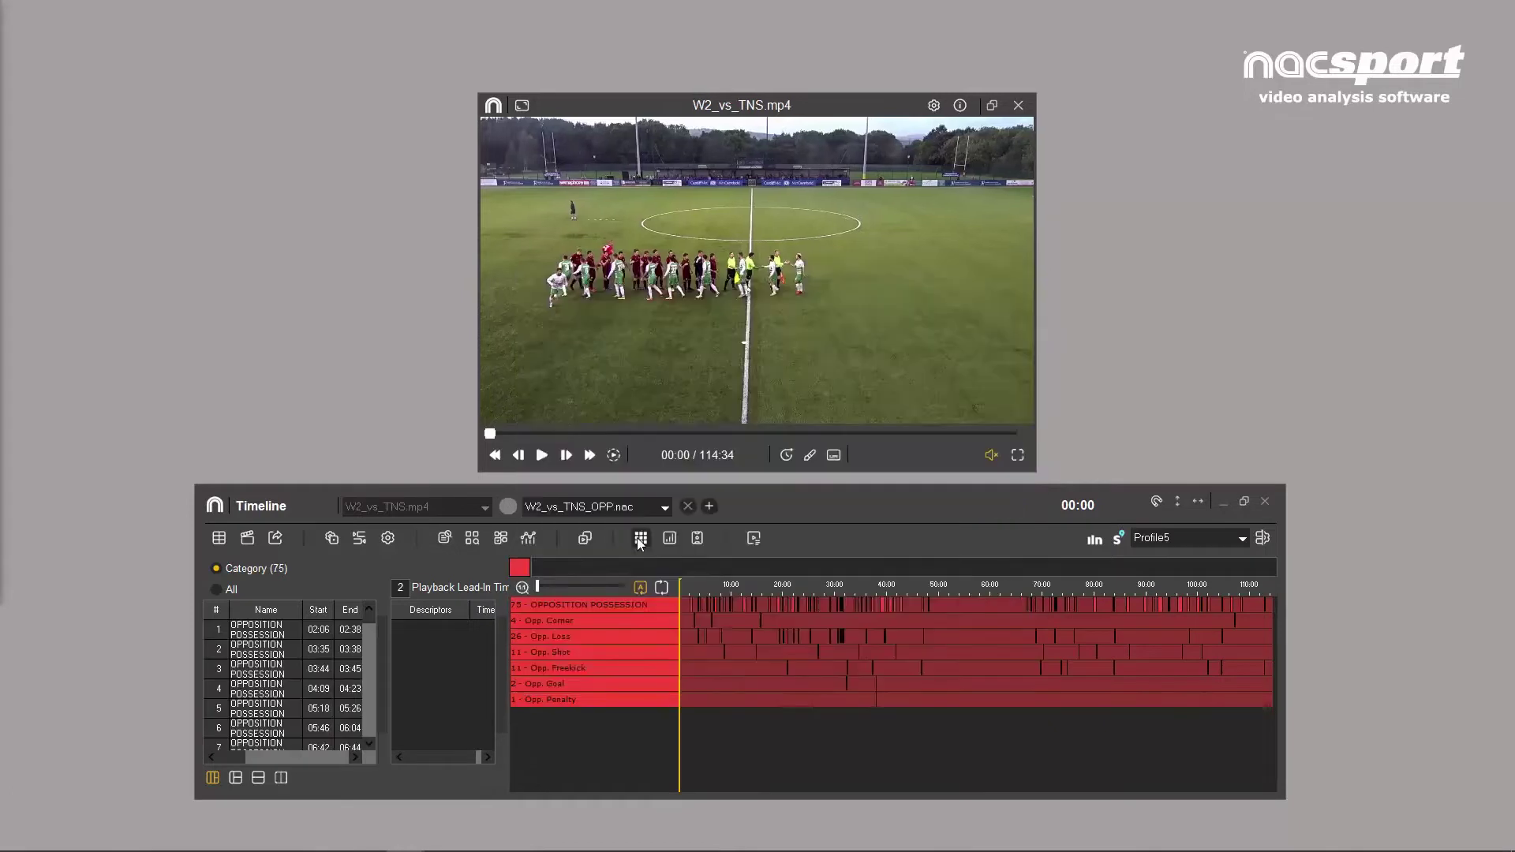
Merge the W2_vs_TNS_OWN.nac database of the same video, from the Mis Análisis folder, into W2_vs_TNS_OPP.nac
left_click(749, 675)
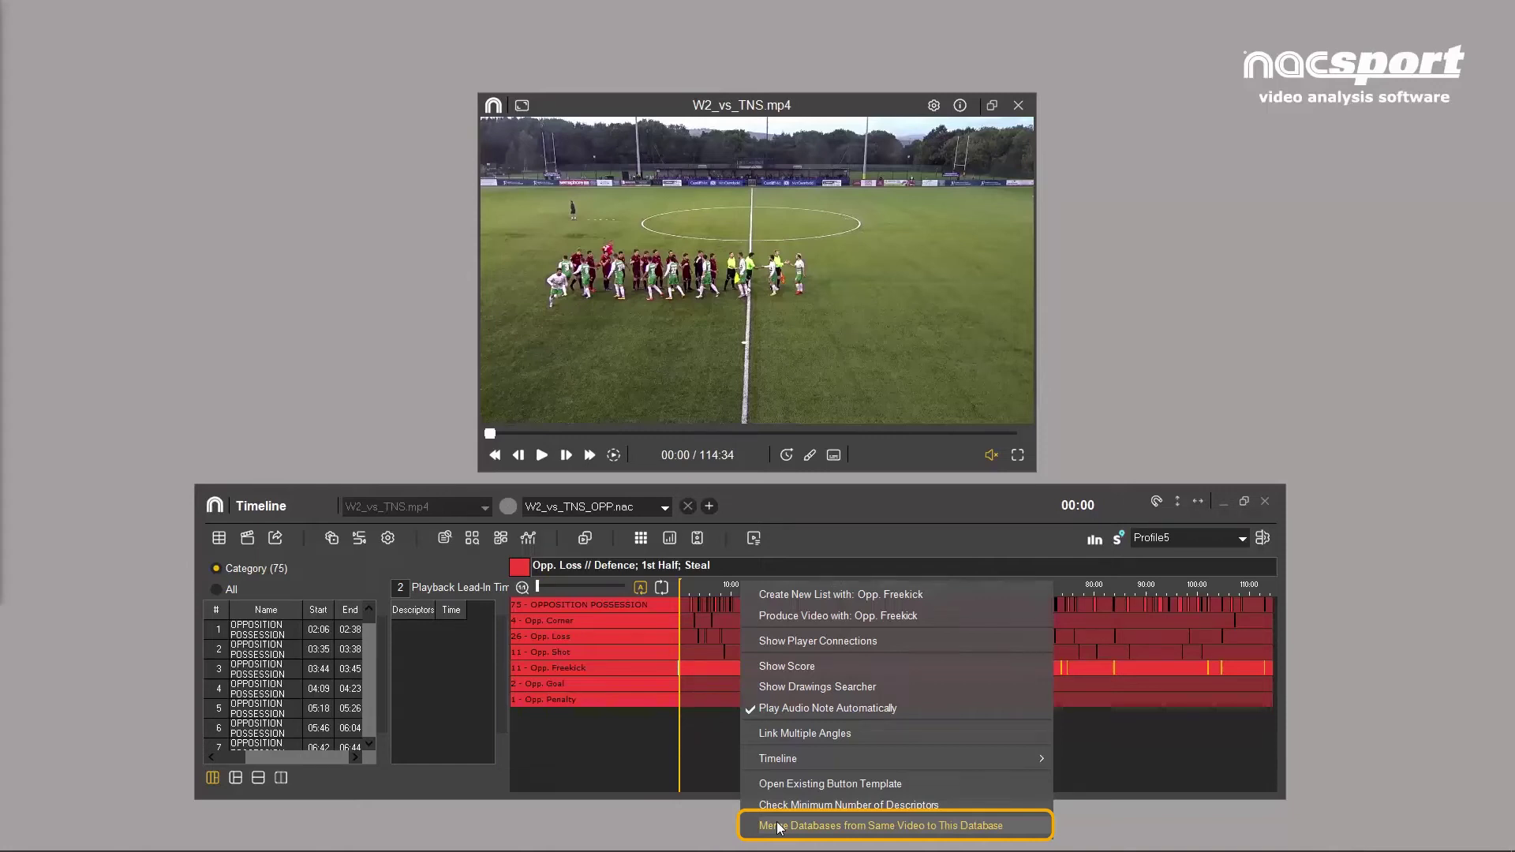
left_click(778, 826)
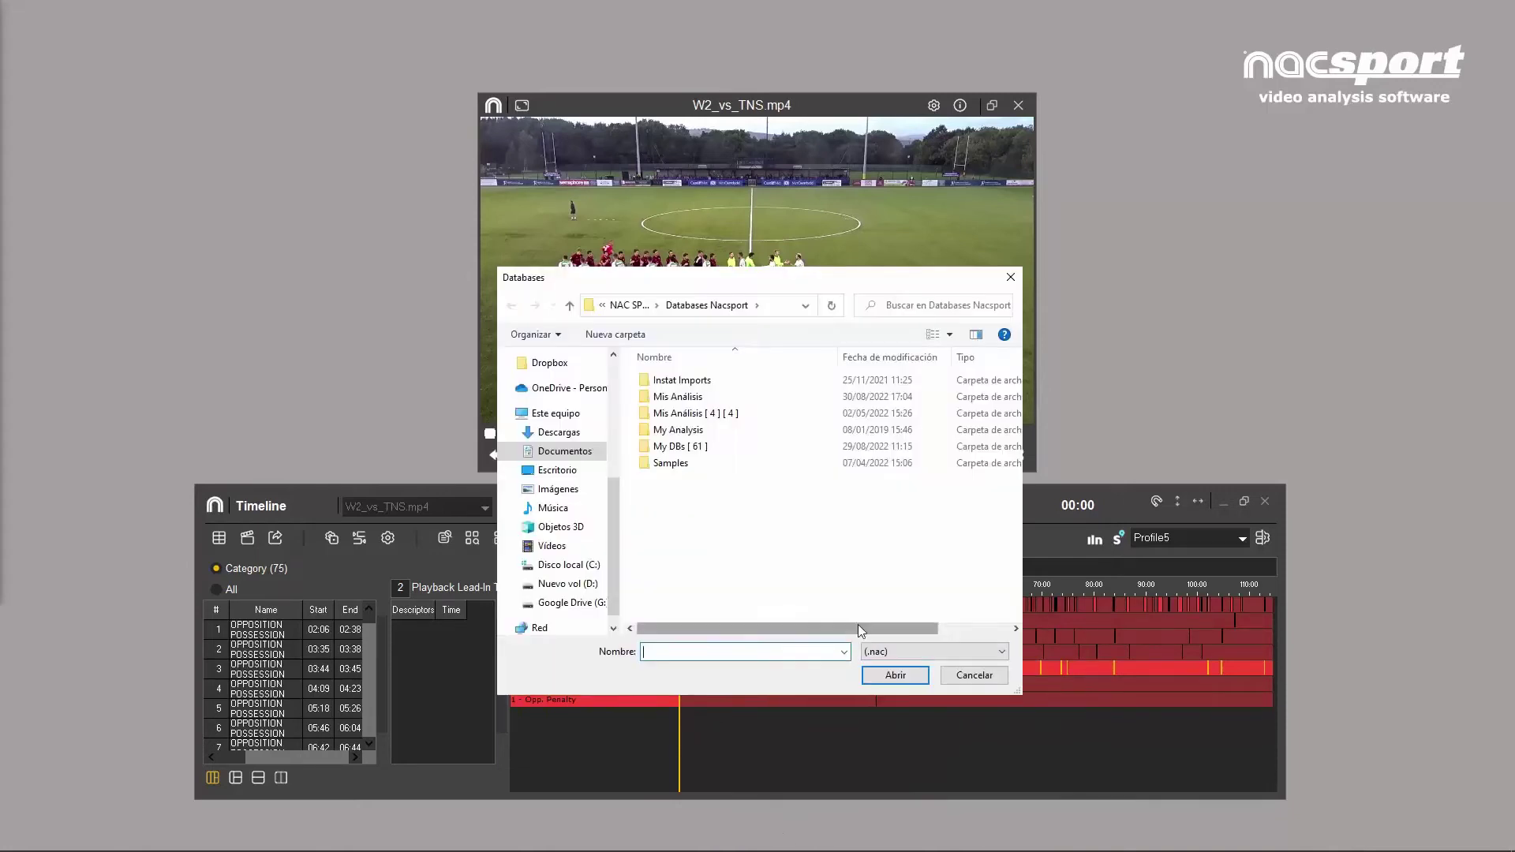
double_click(705, 397)
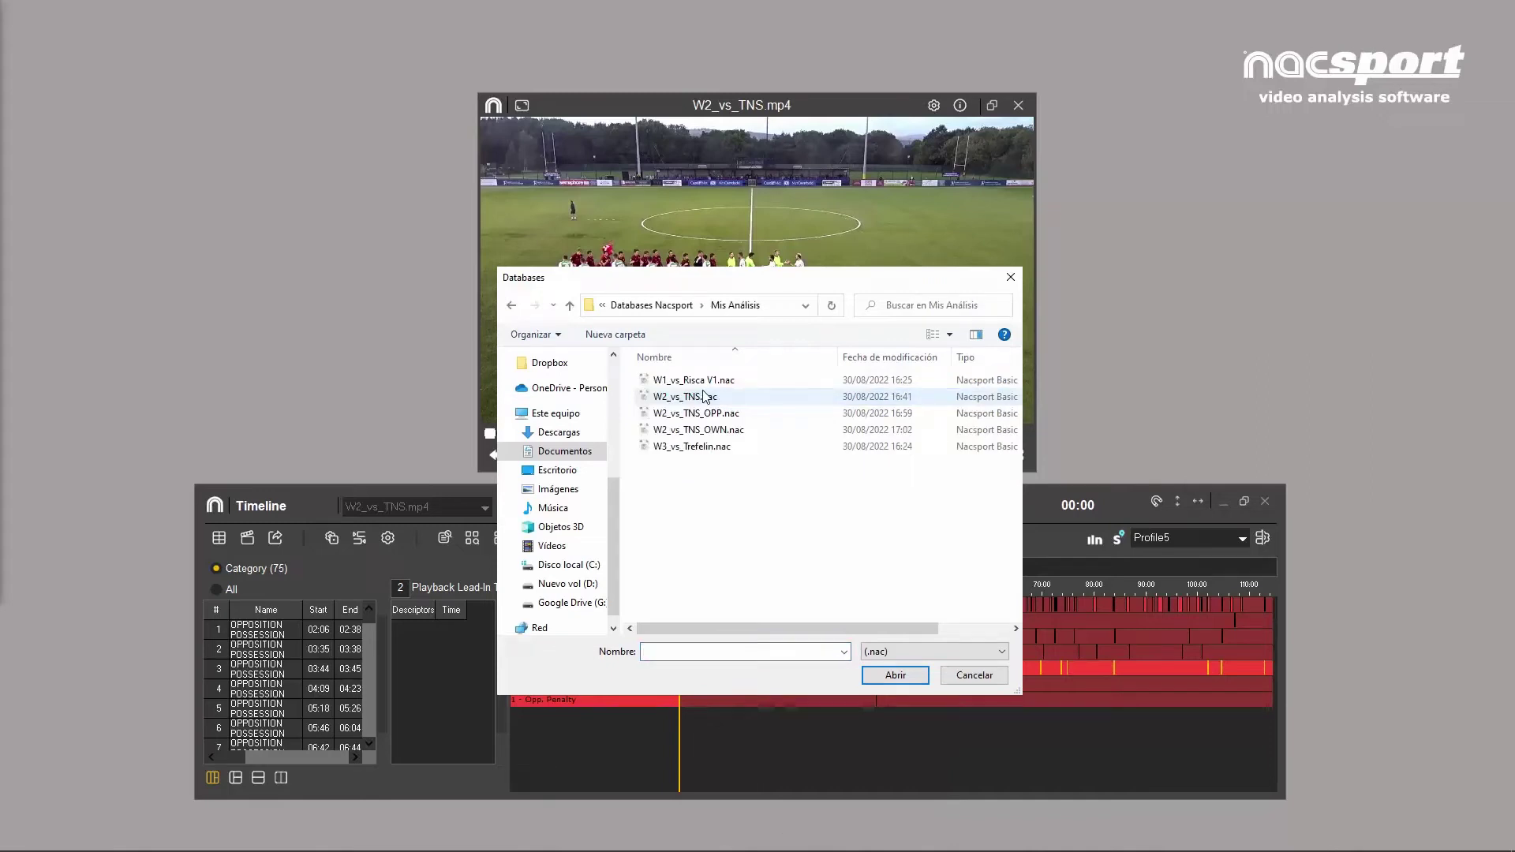
double_click(706, 418)
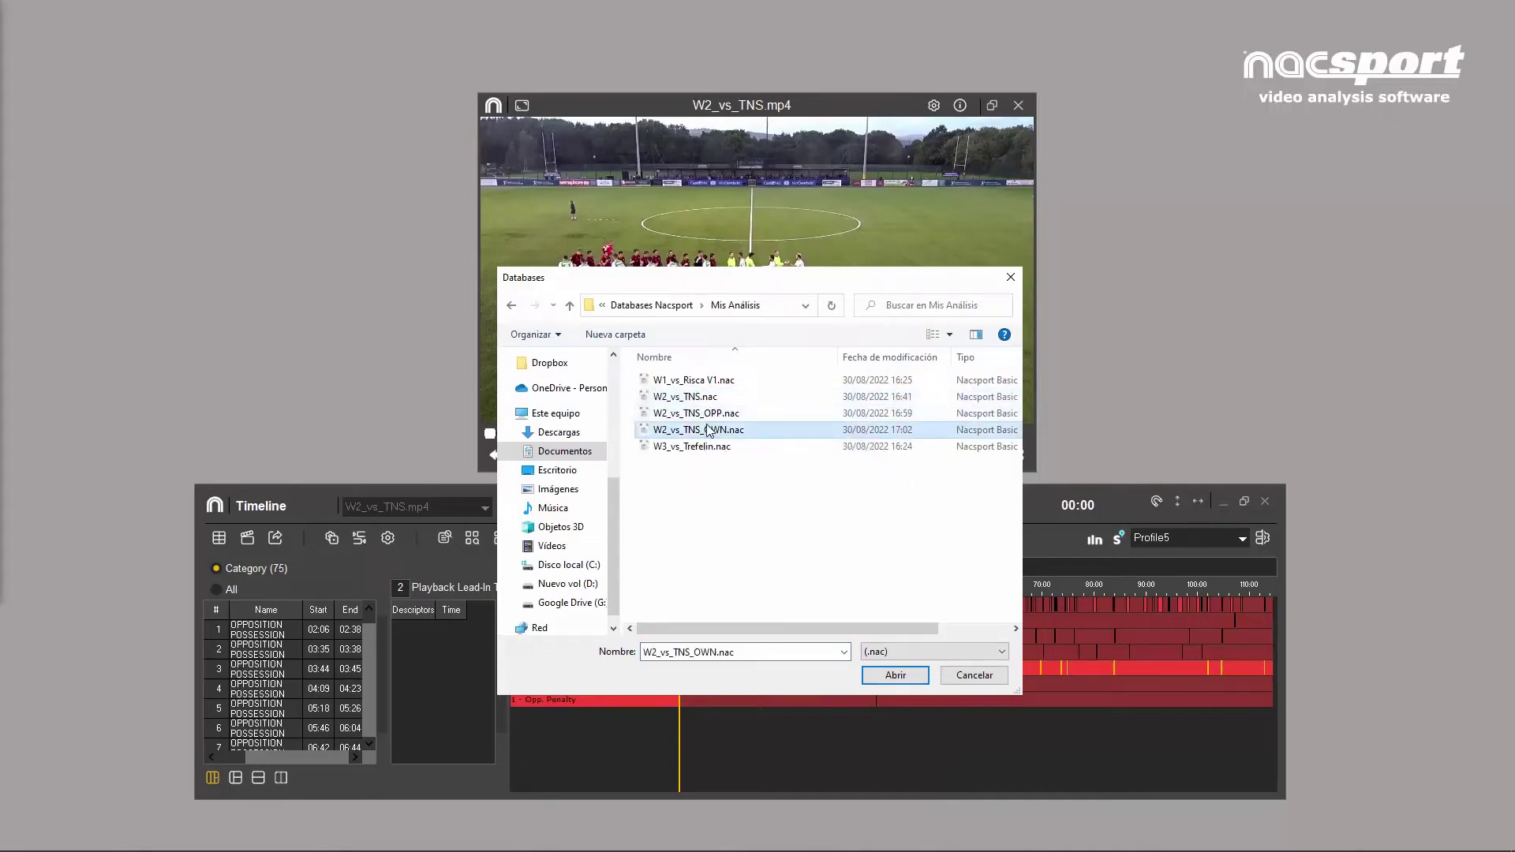
left_click(875, 606)
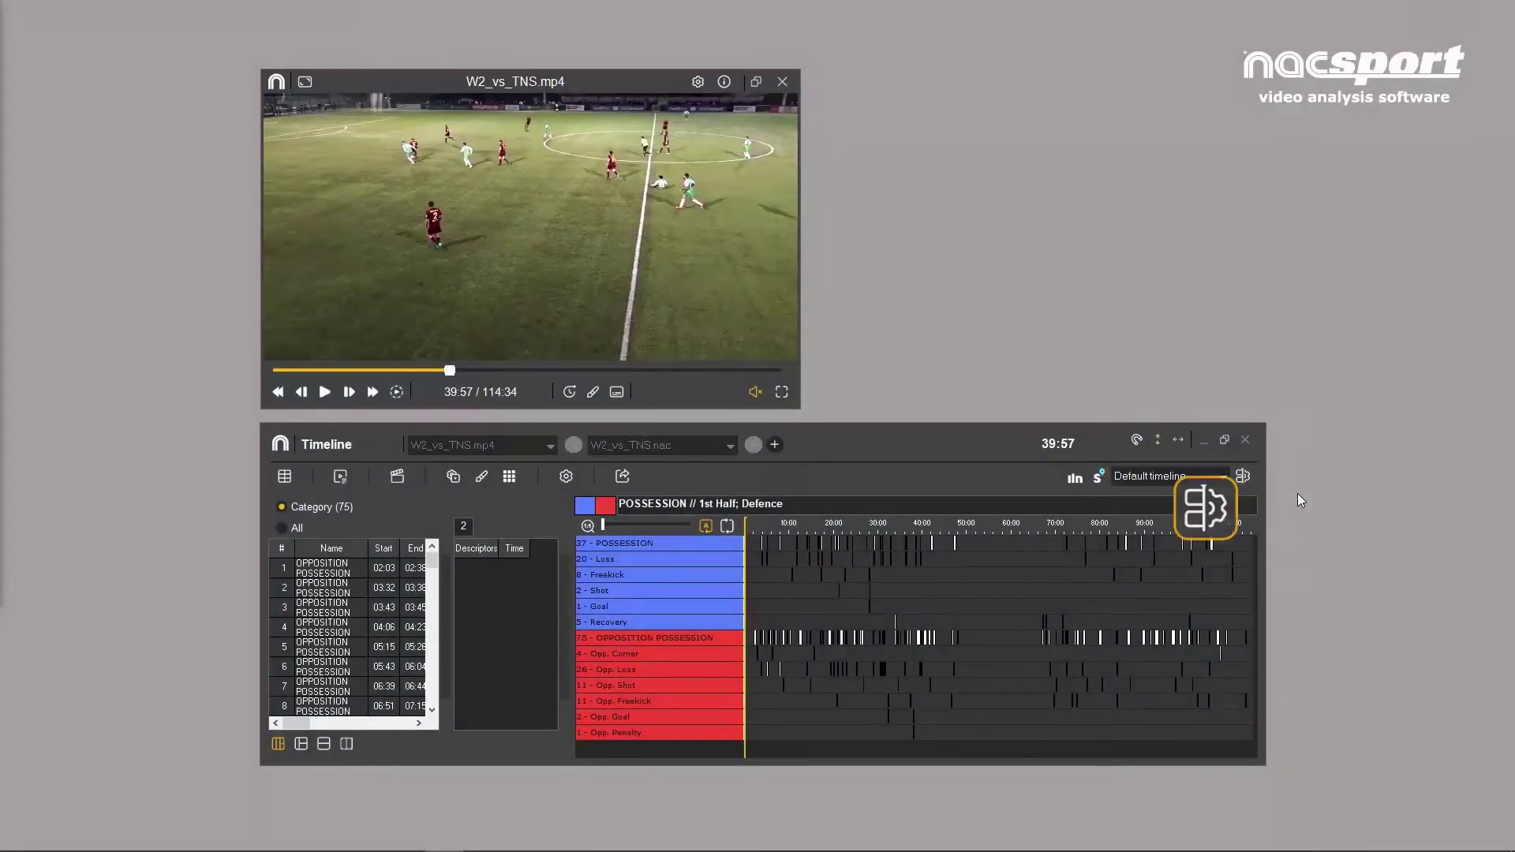
Create a new timeline style profile named Profile4
left_click(1242, 478)
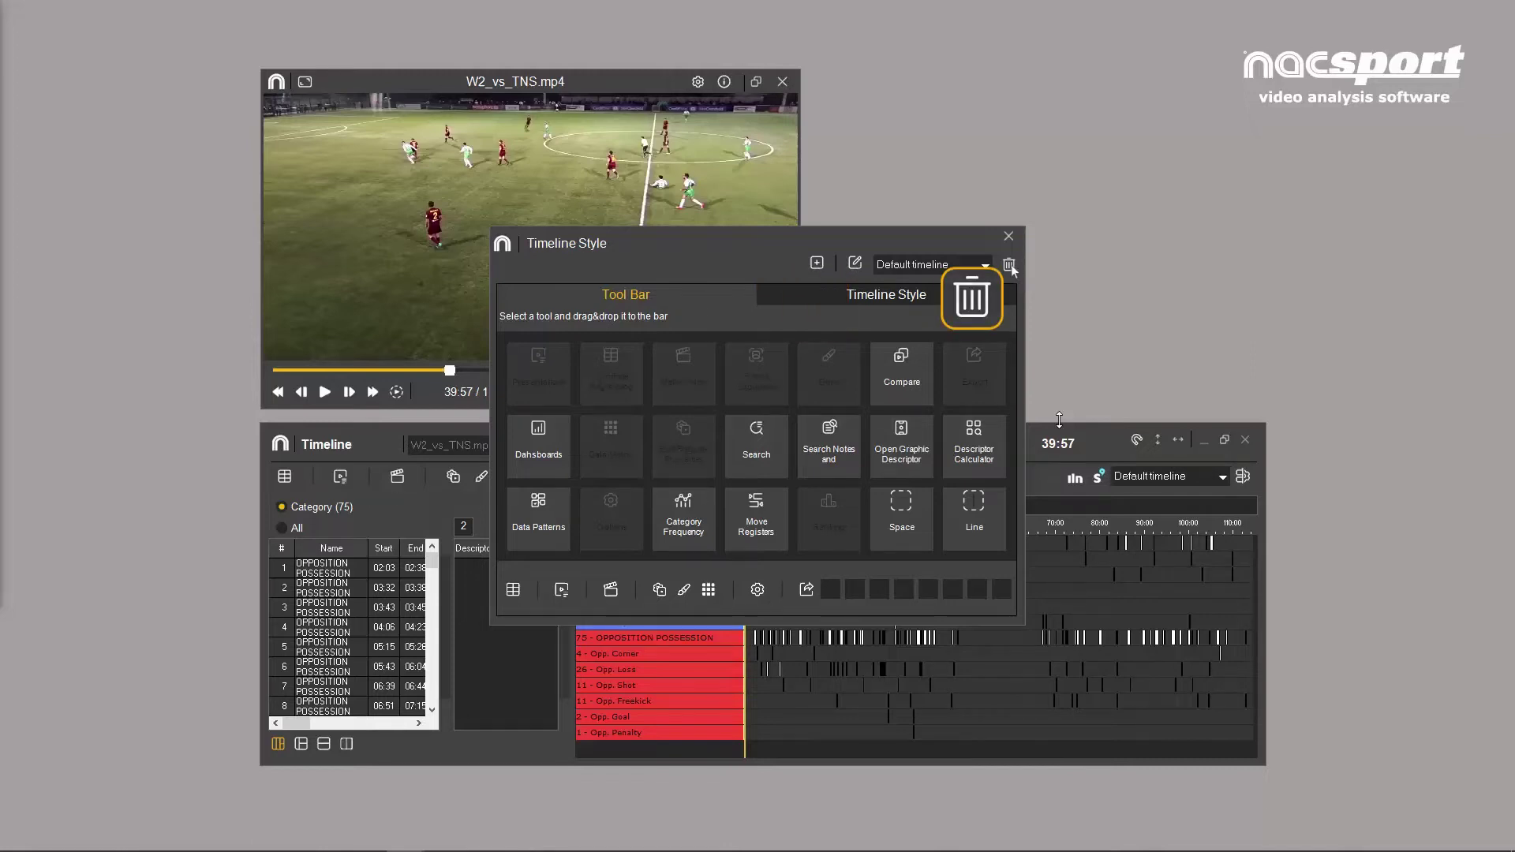
left_click(819, 263)
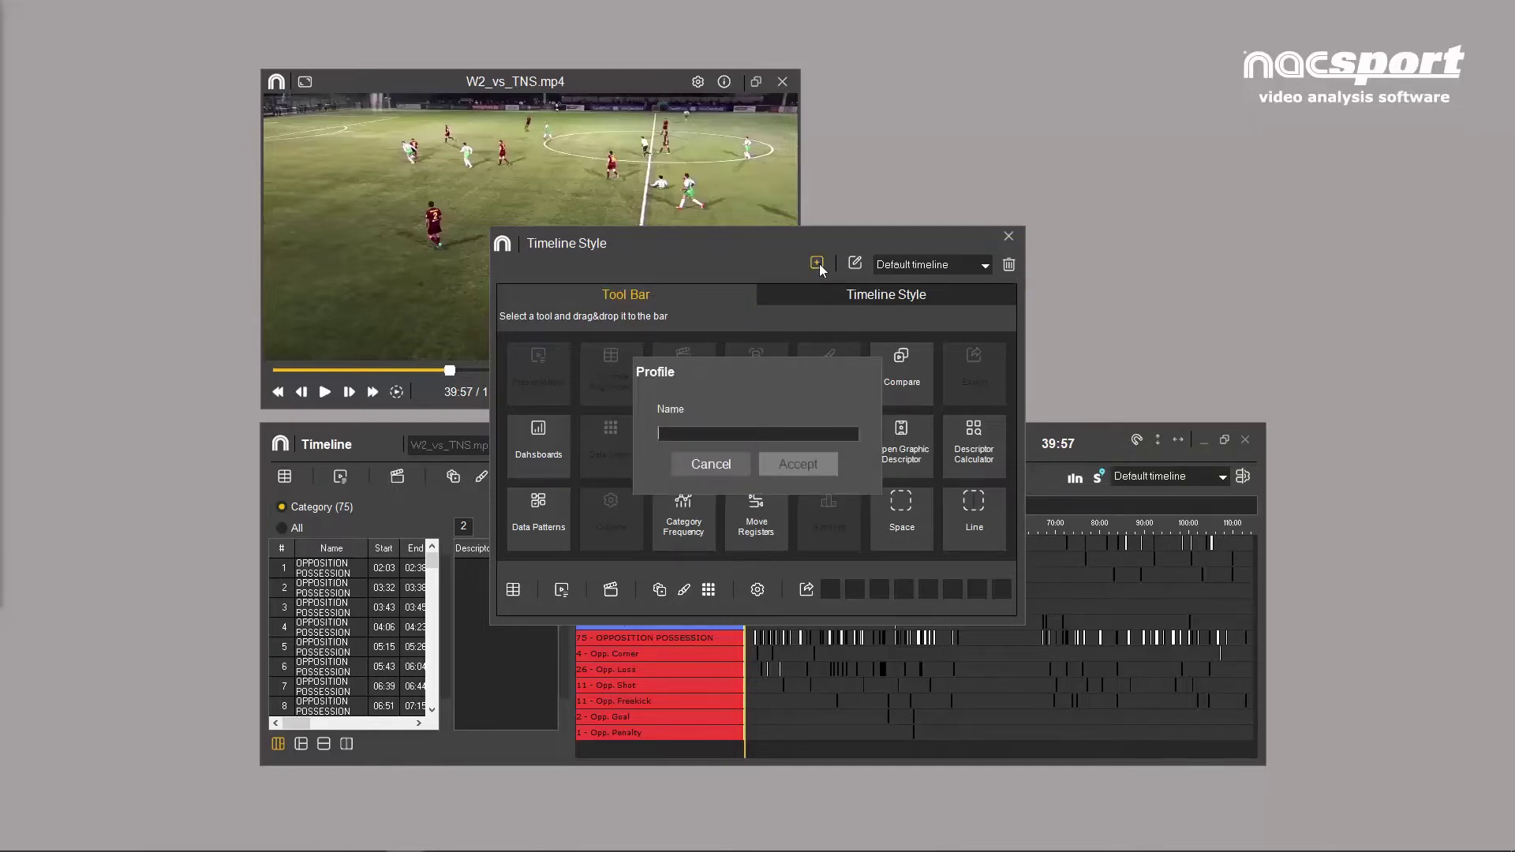
type("Profile4")
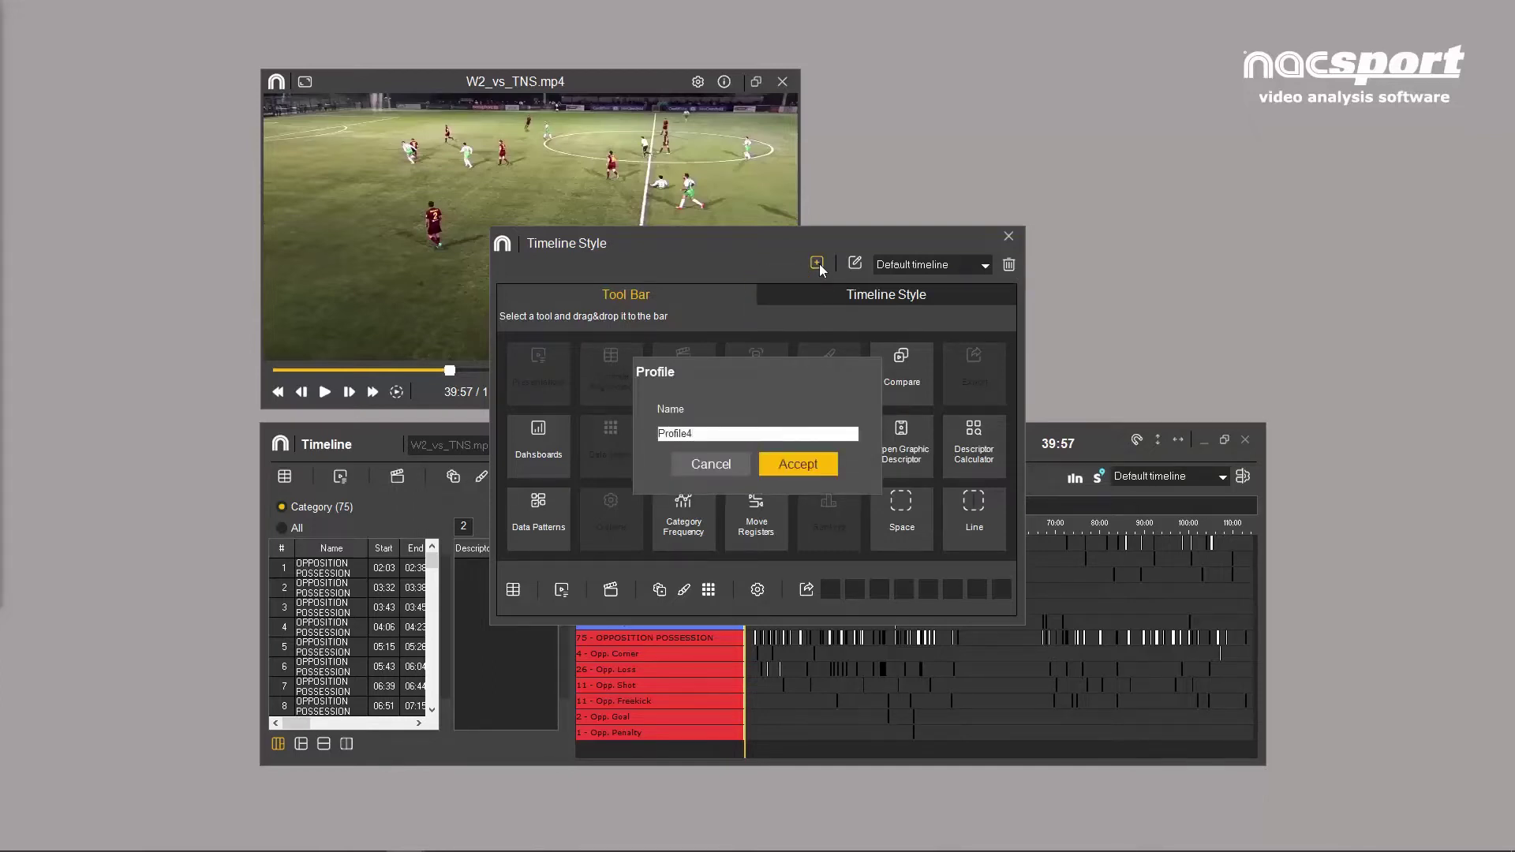
key("Return")
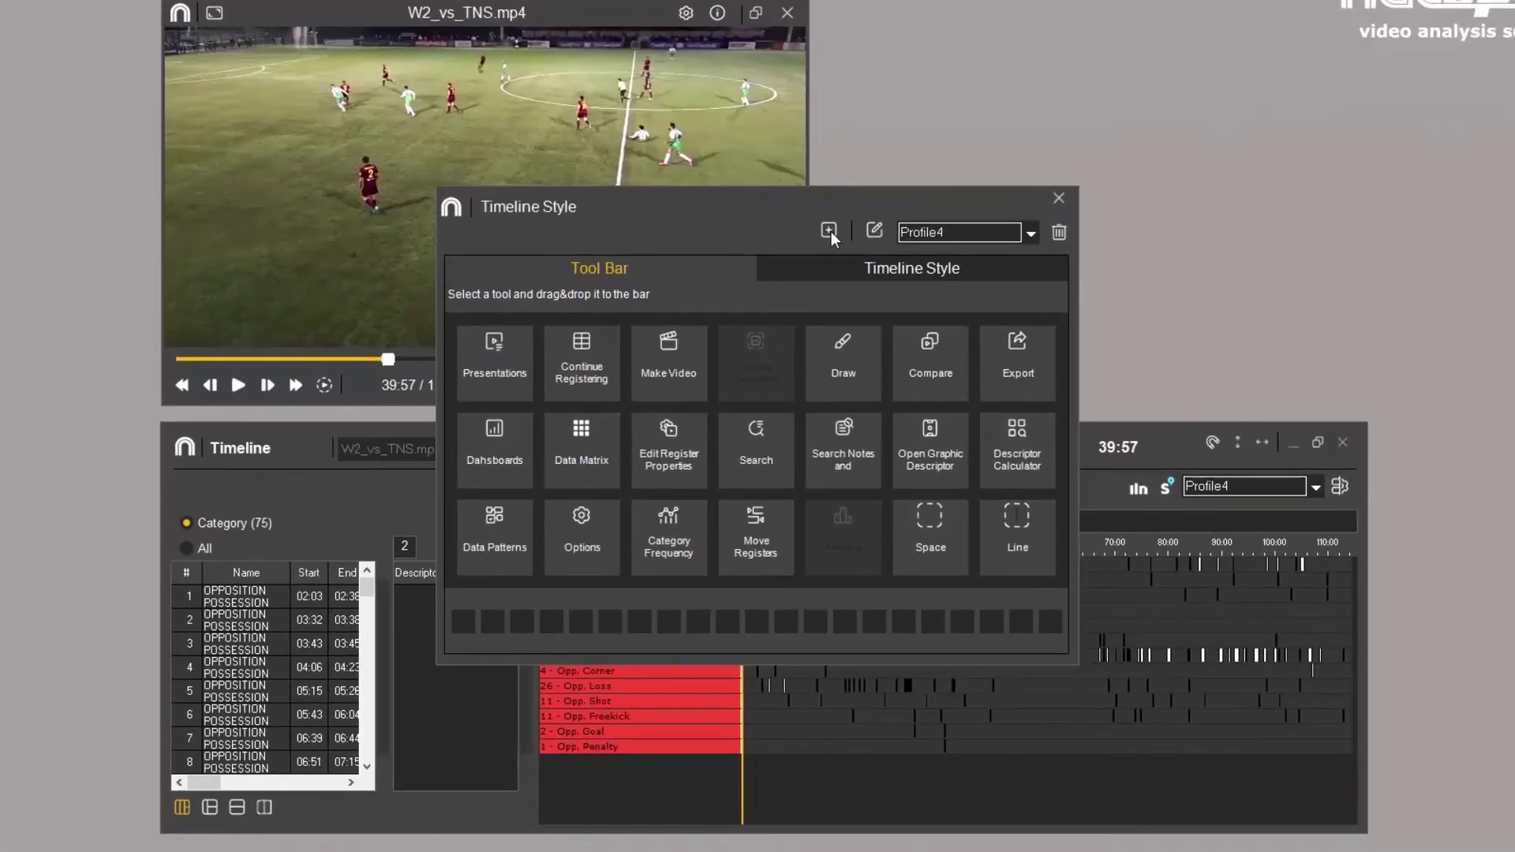
Add the Presentations, Continue Registering and Make Video tools to Profile4's tool bar, followed by a Line separator
left_click(512, 364)
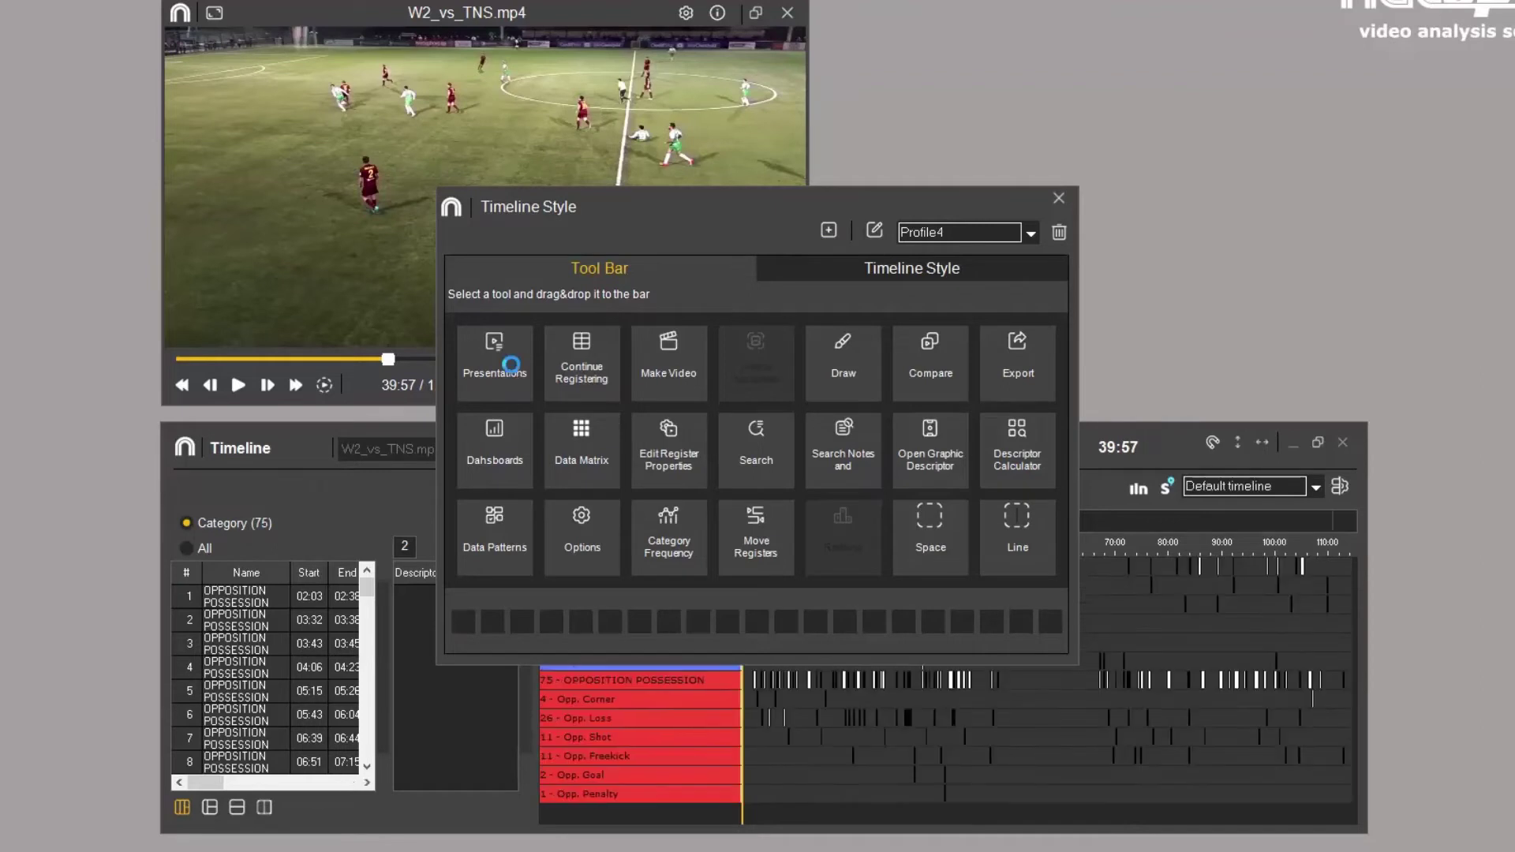
left_click(584, 365)
left_click_drag(638, 365, 527, 612)
left_click_drag(990, 532, 869, 576)
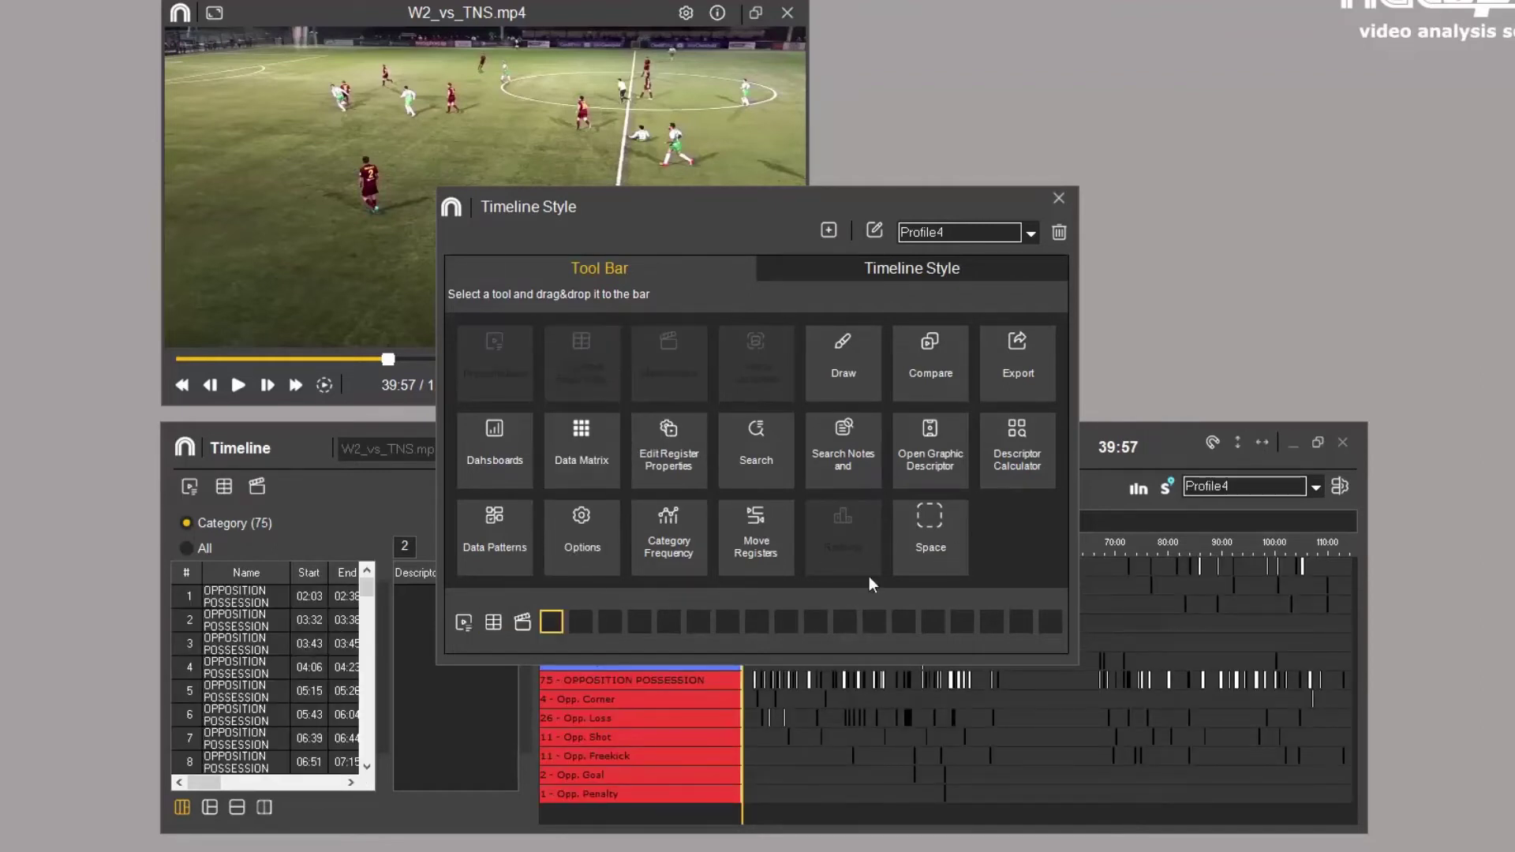
left_click_drag(566, 628, 563, 628)
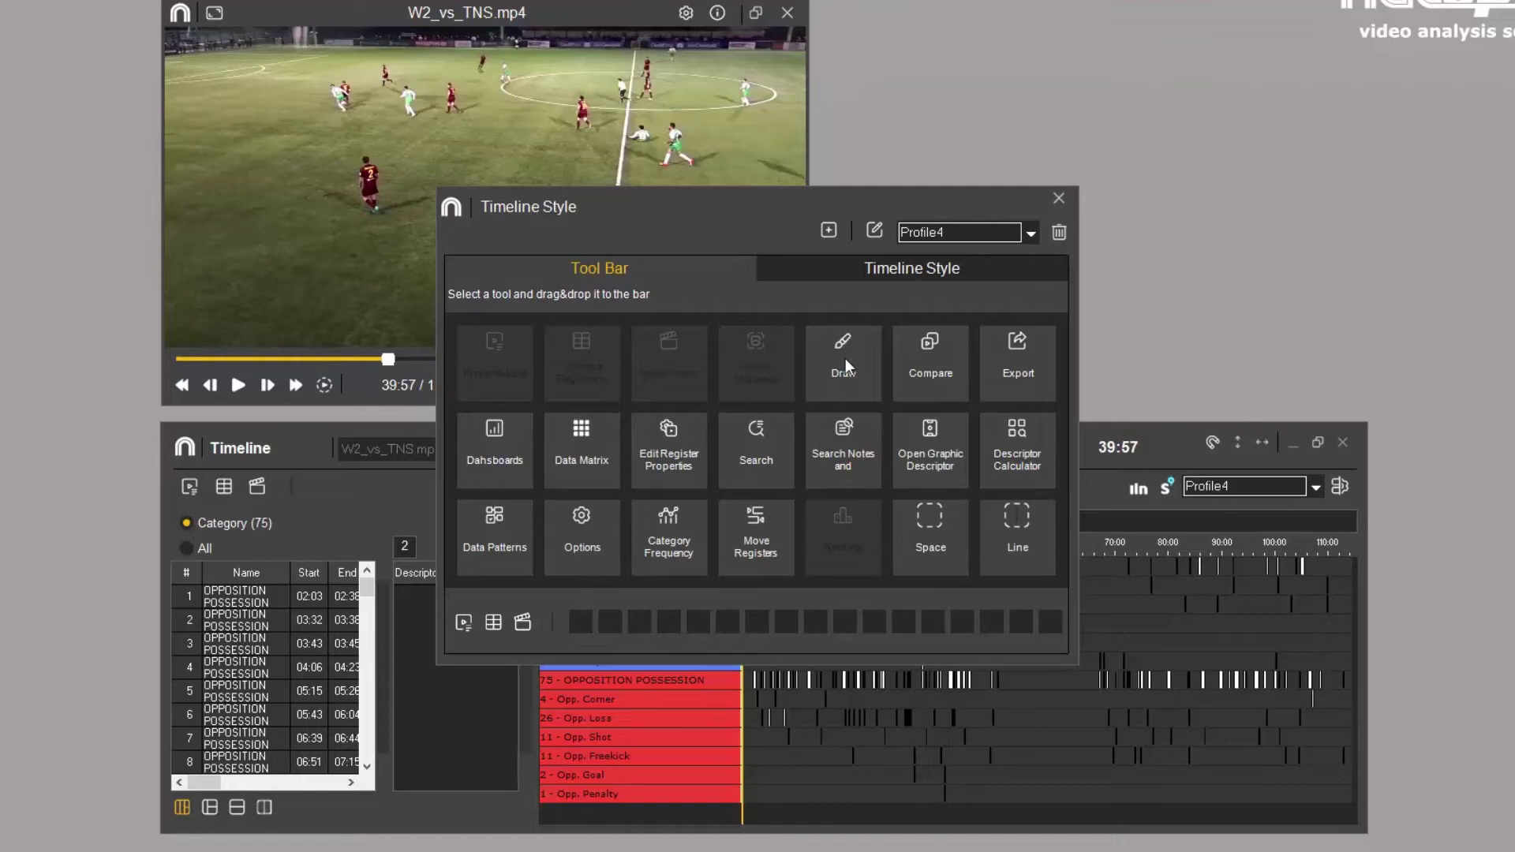
Swap a trial Draw tool after the separator for the Search Notes and Compare tools
left_click_drag(846, 360, 581, 620)
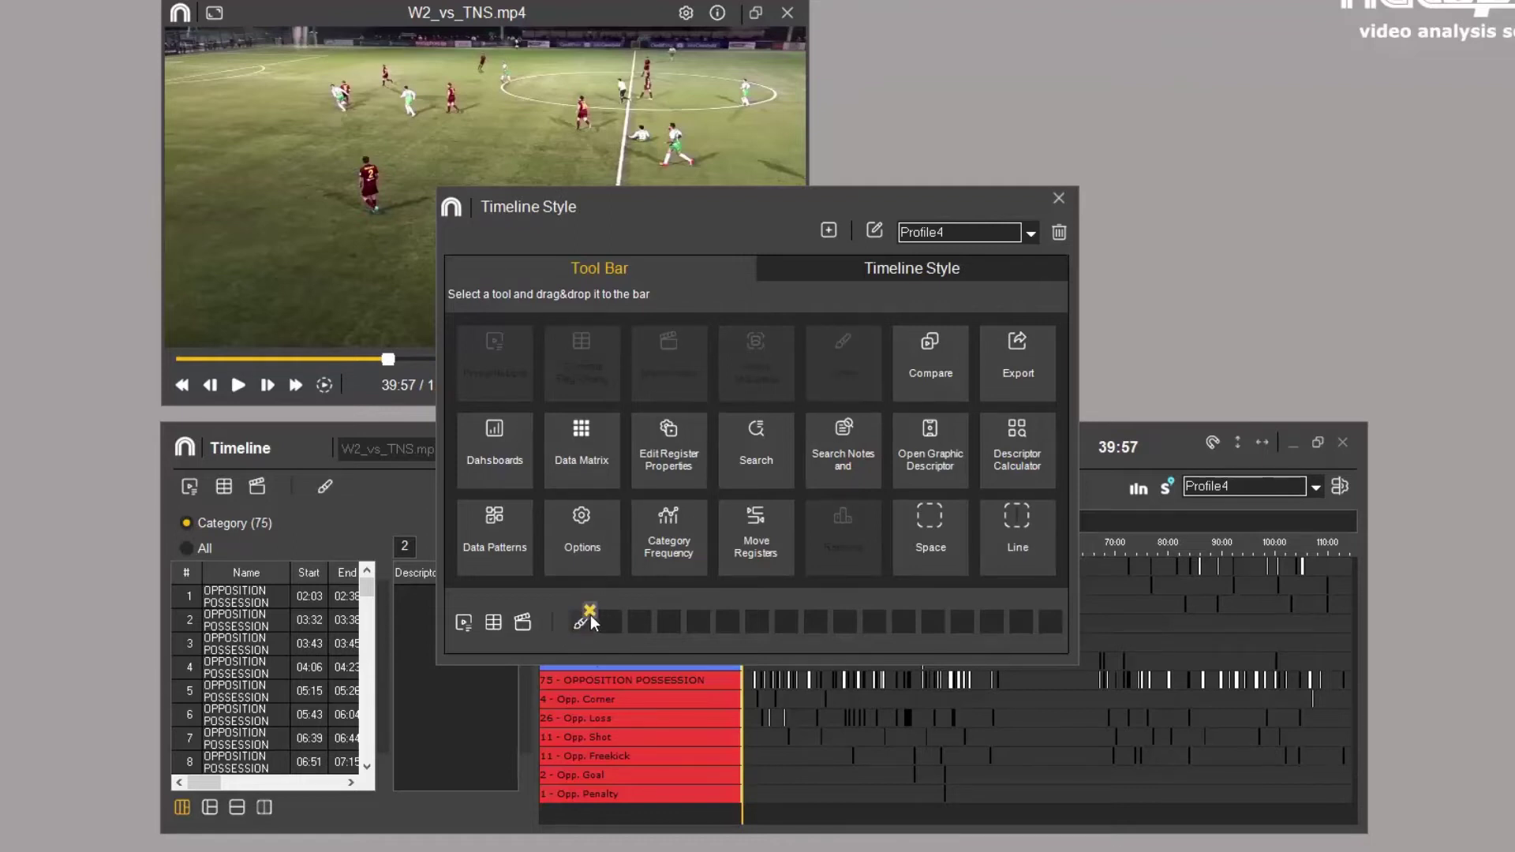
left_click(591, 610)
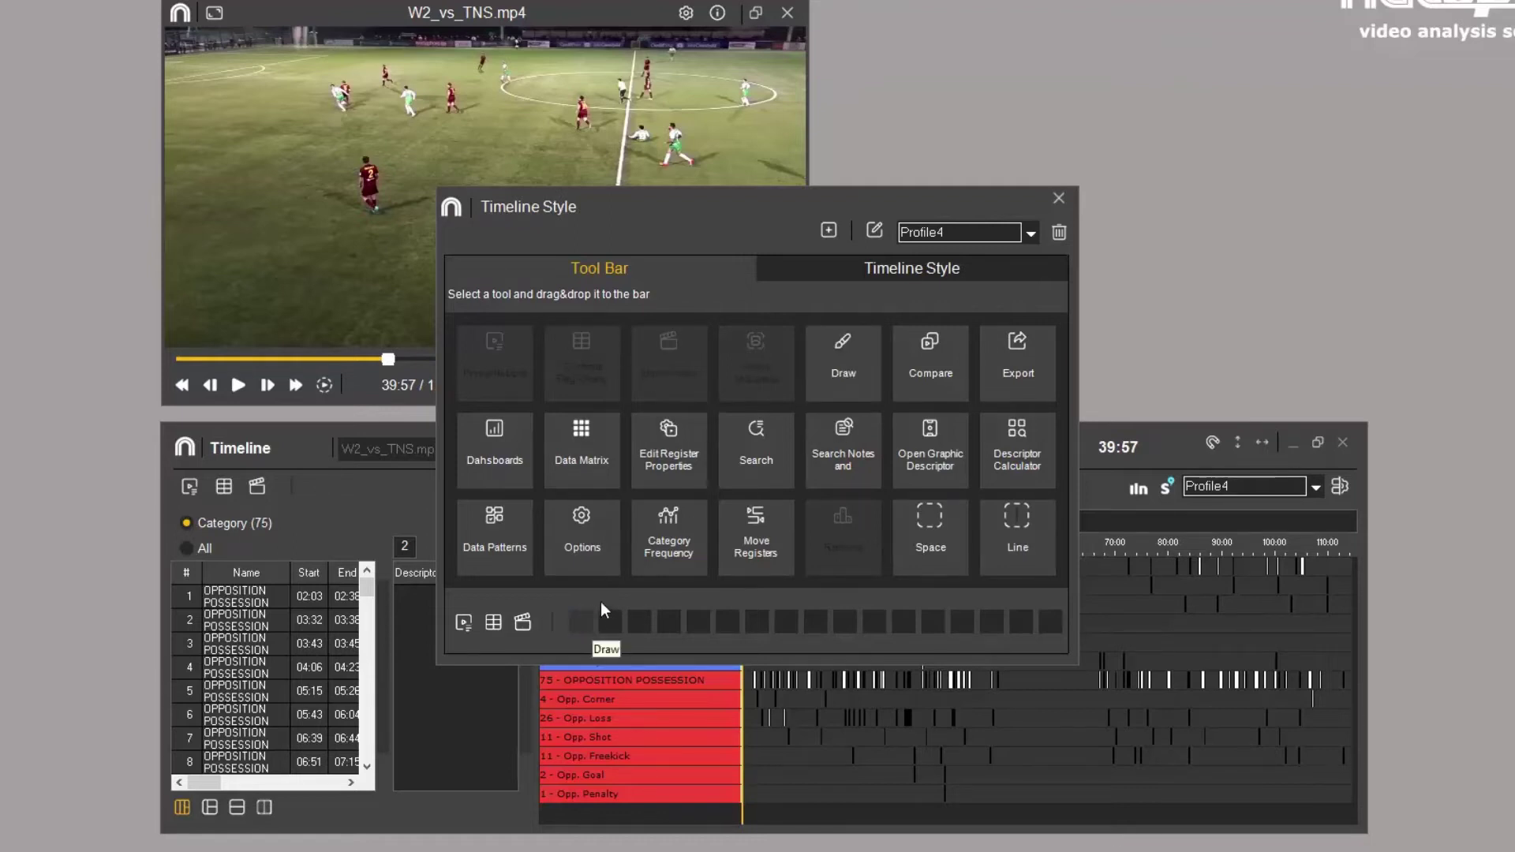
double_click(834, 456)
double_click(923, 359)
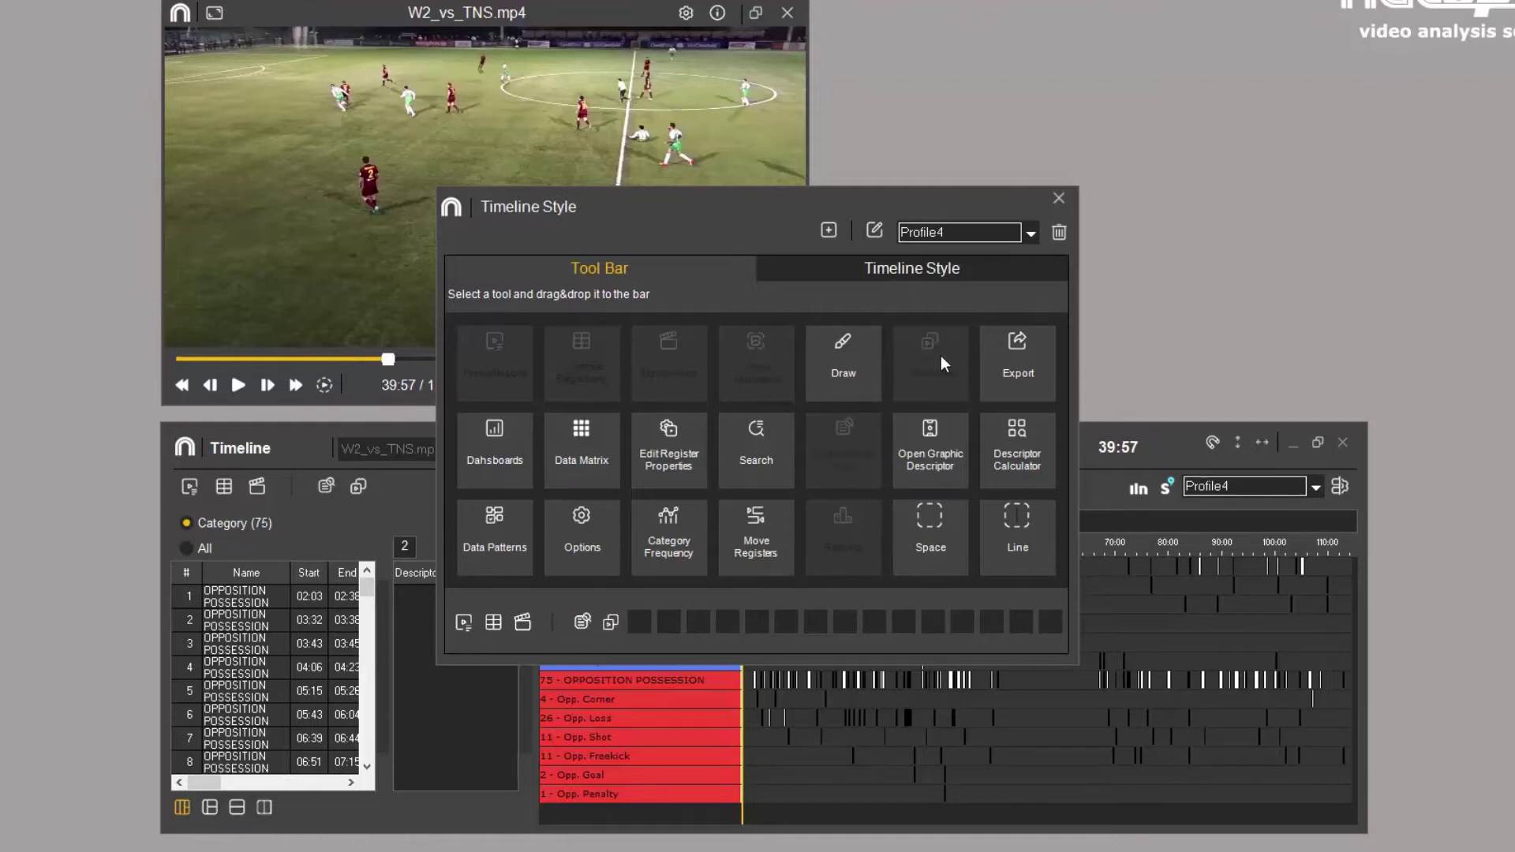
Preview timeline Styles 2, 3 and 4, apply Style 5 to Profile4 and close the style settings
left_click(941, 272)
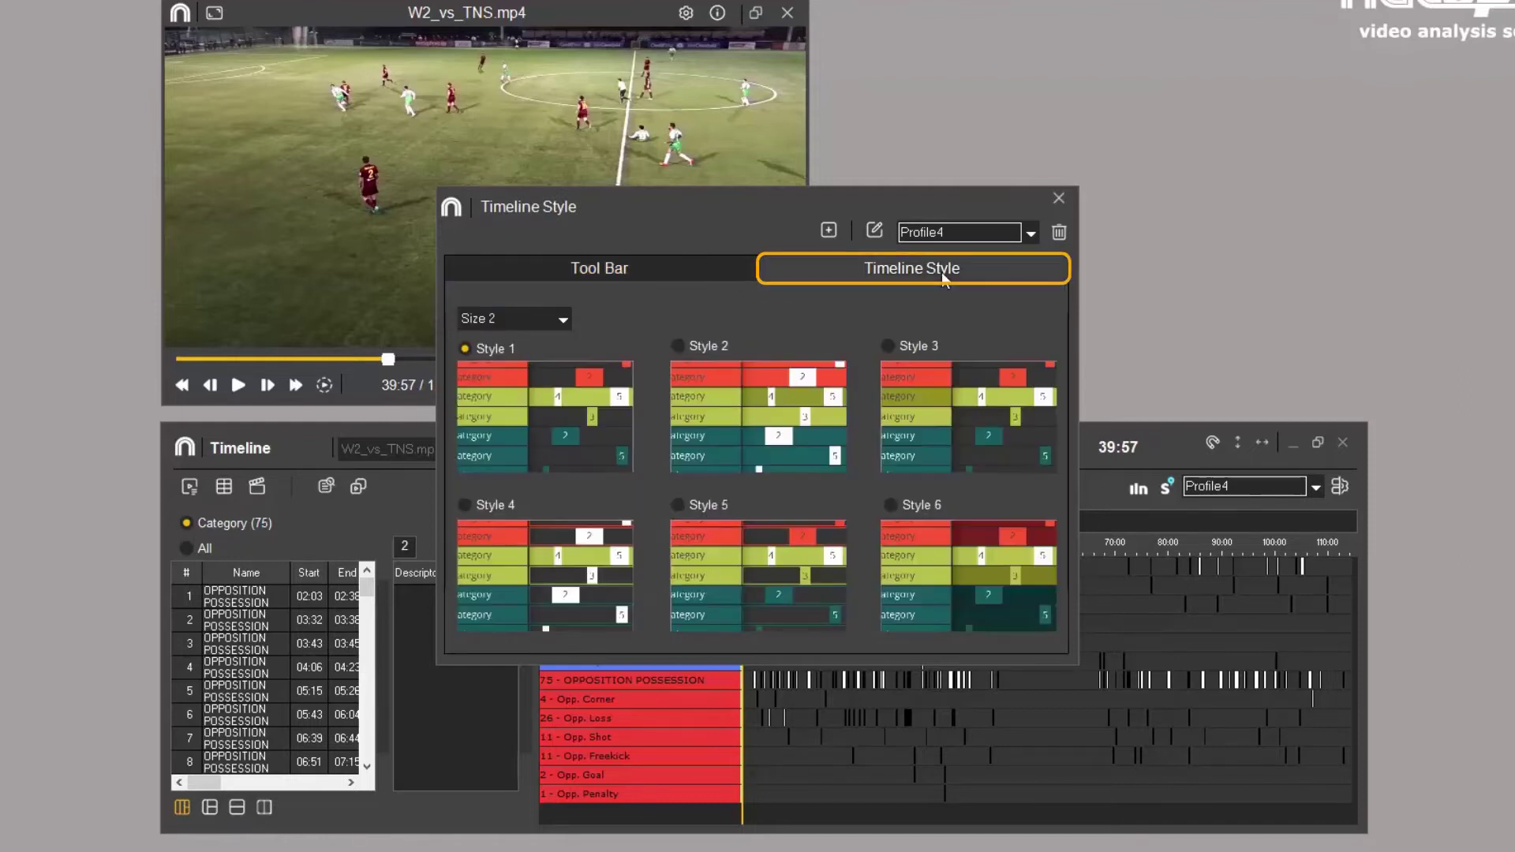
left_click(716, 349)
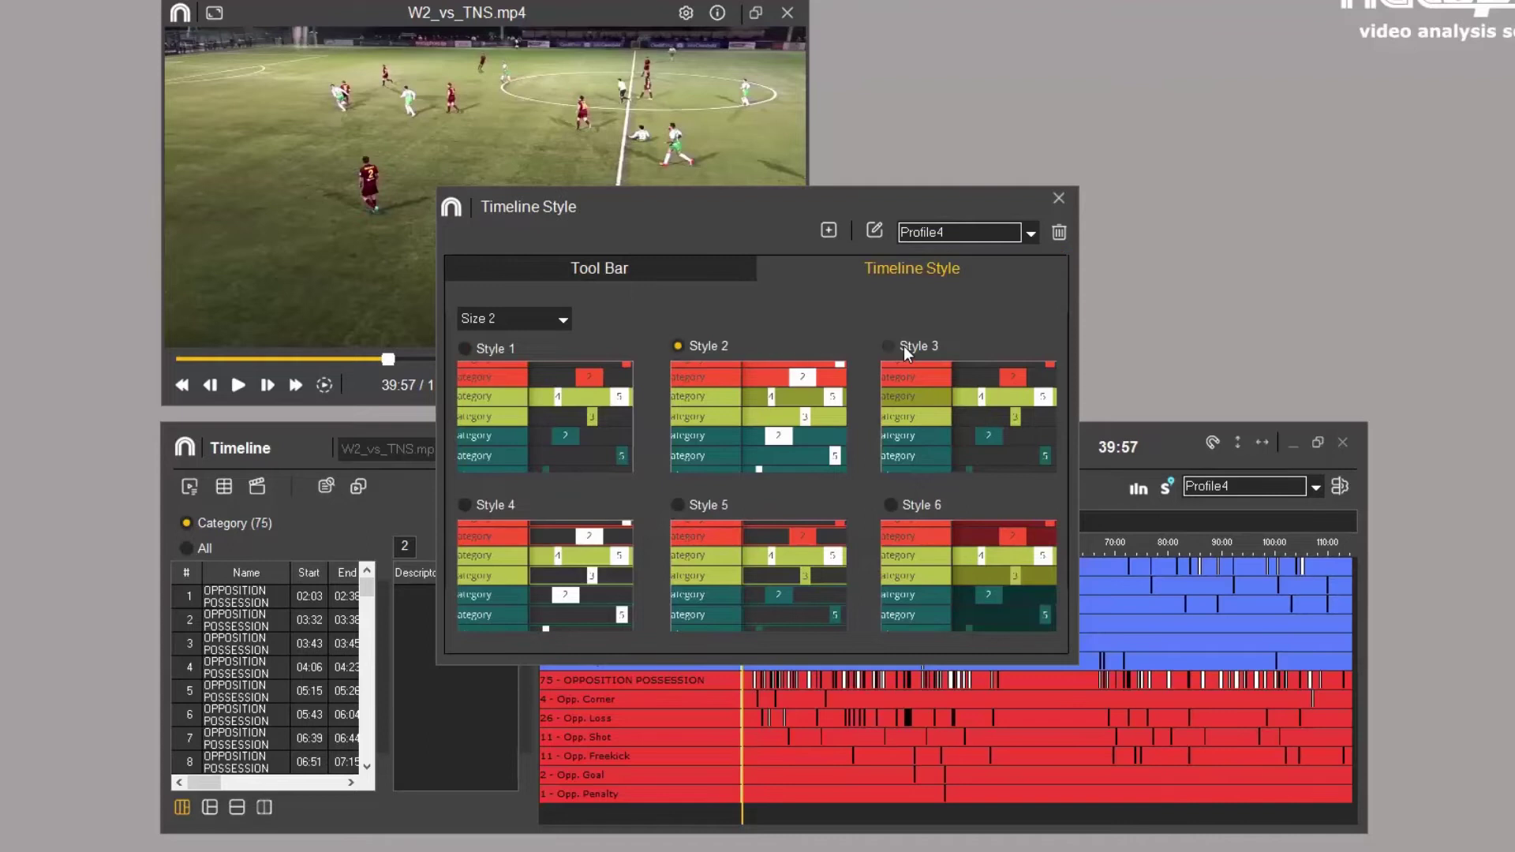
left_click(903, 345)
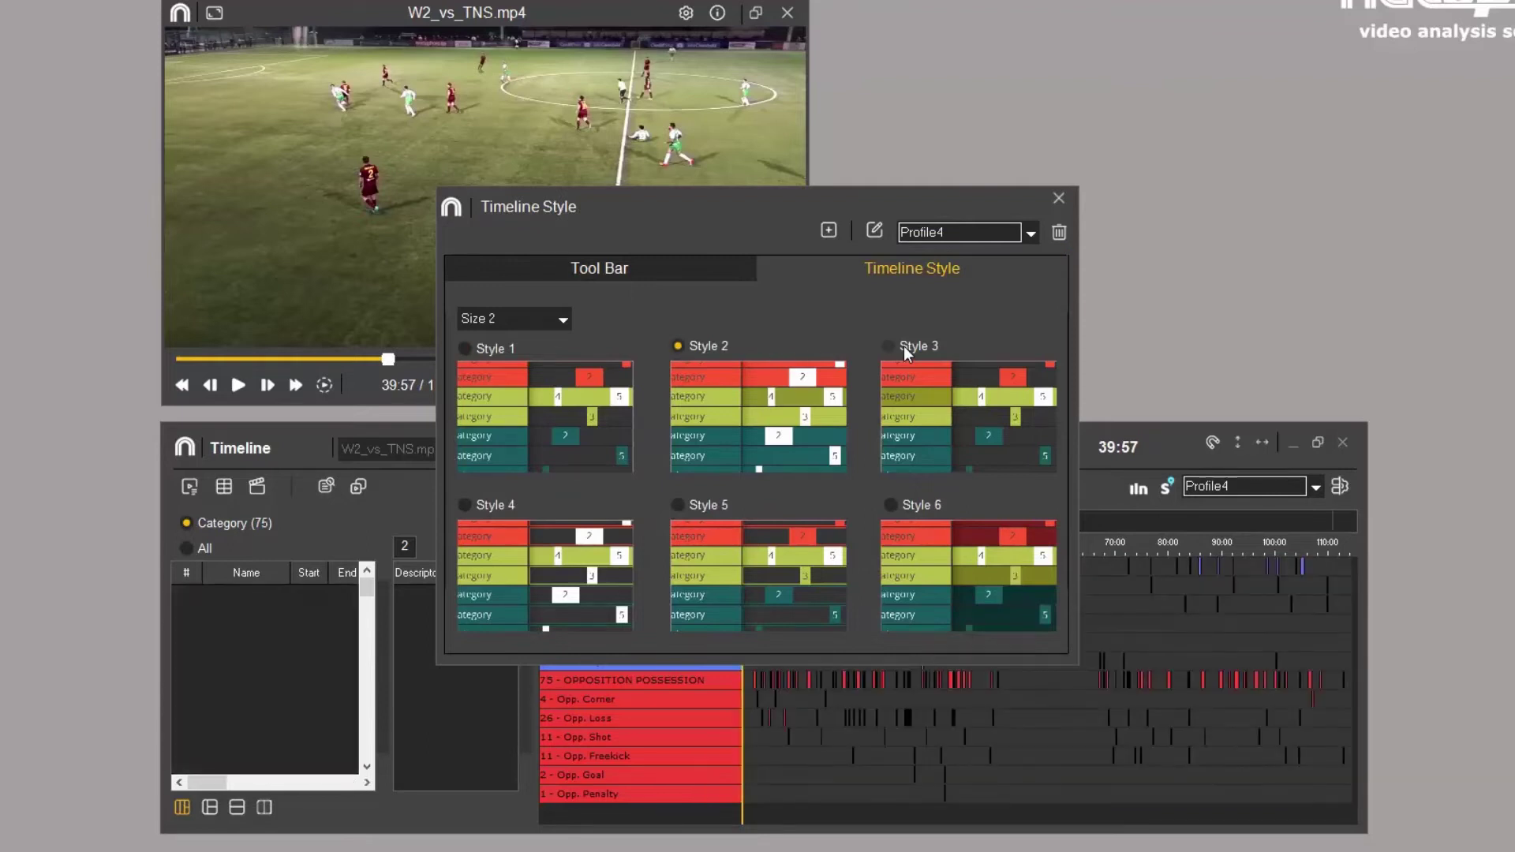
left_click(498, 505)
left_click(680, 502)
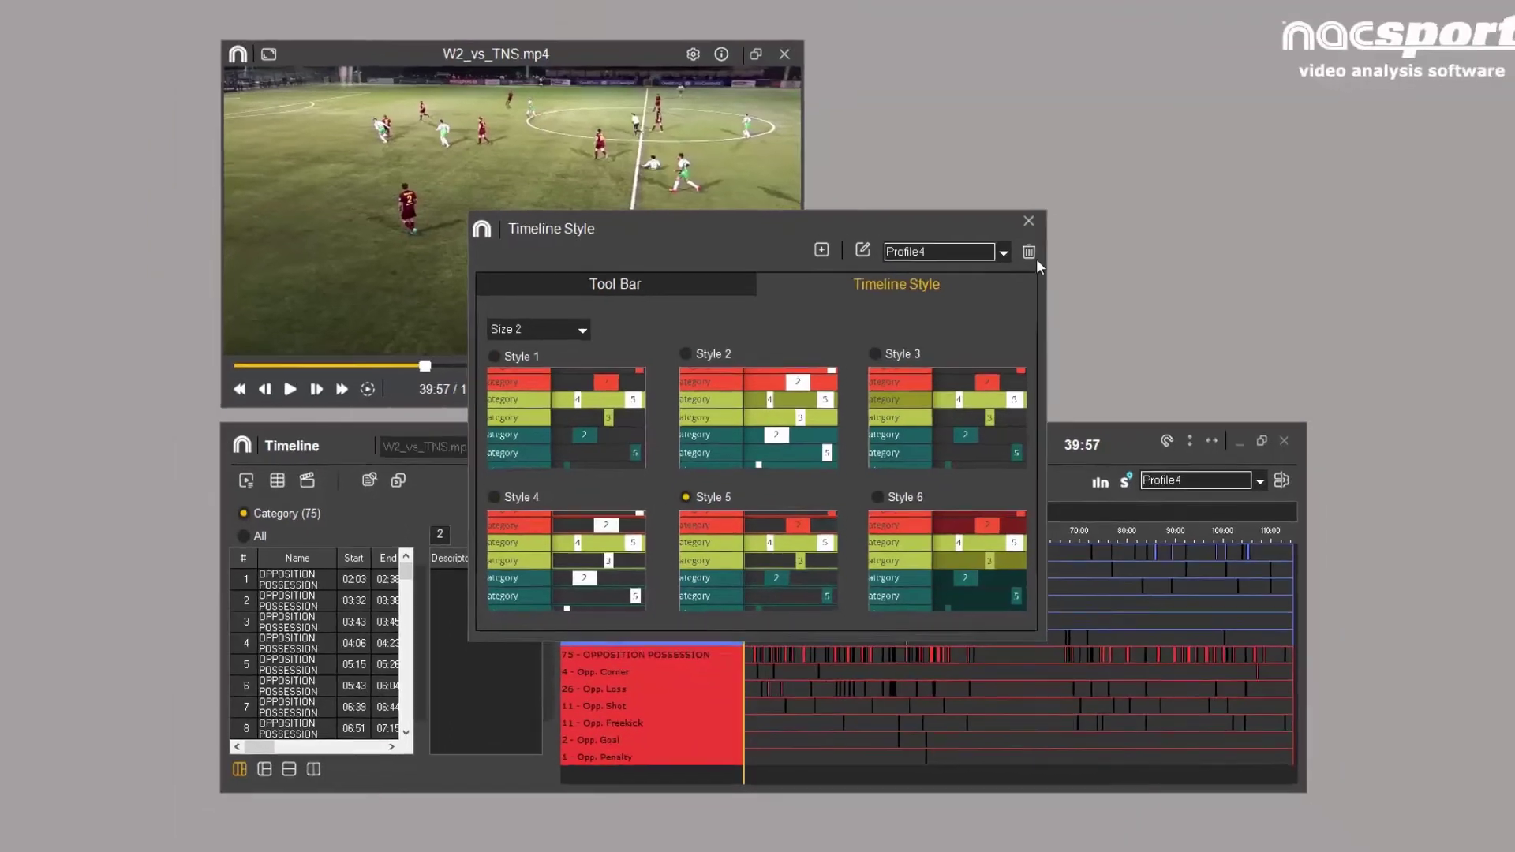
left_click(1059, 198)
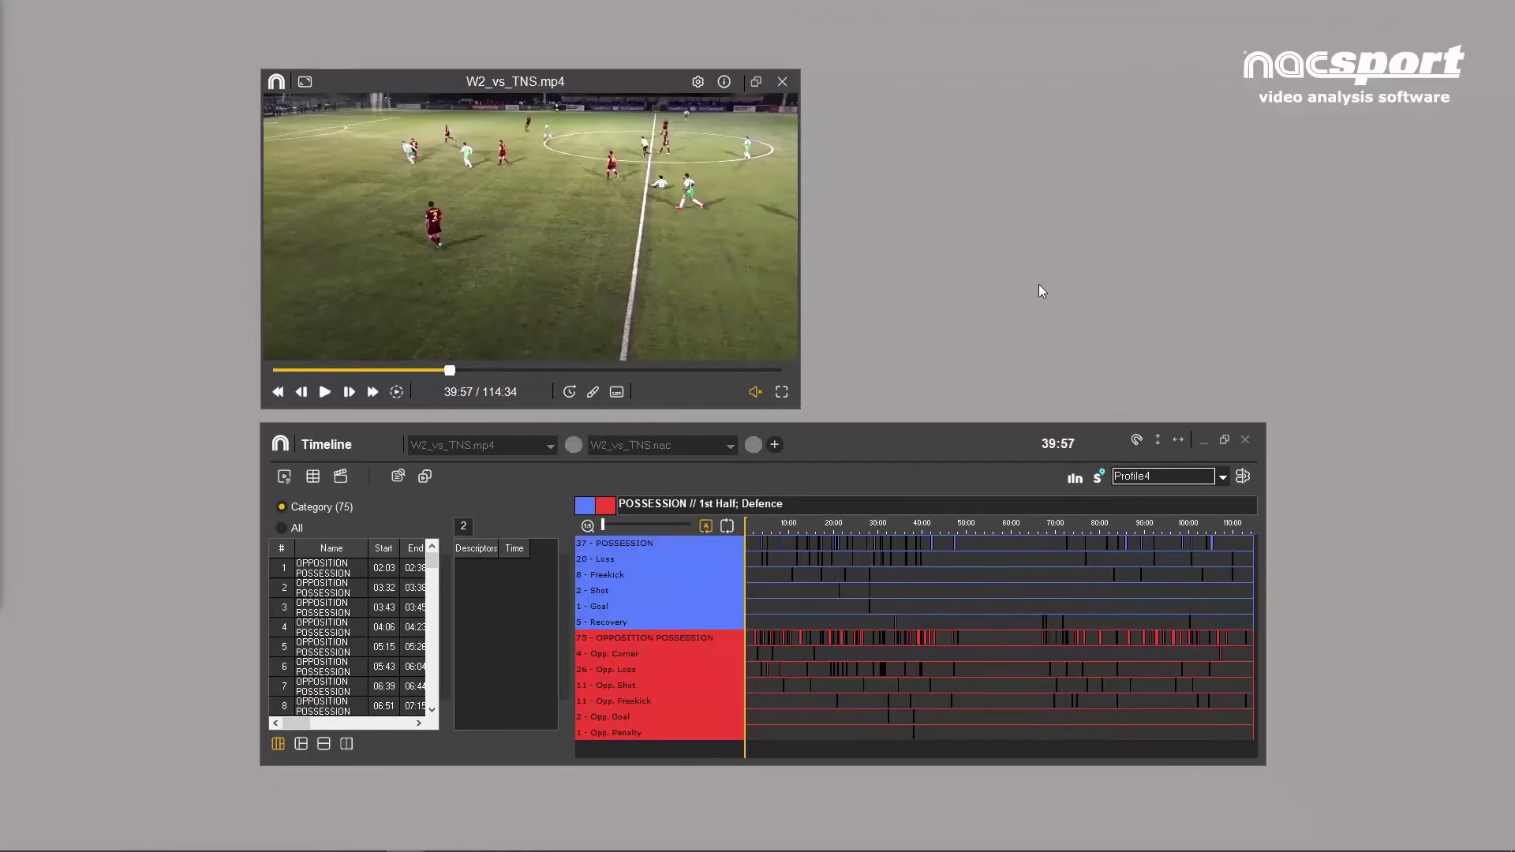
Switch the timeline through Default timeline, Profile1, Profile2, Profile3 and Profile4 to compare their tool bars and styles
left_click(1185, 476)
left_click(1182, 491)
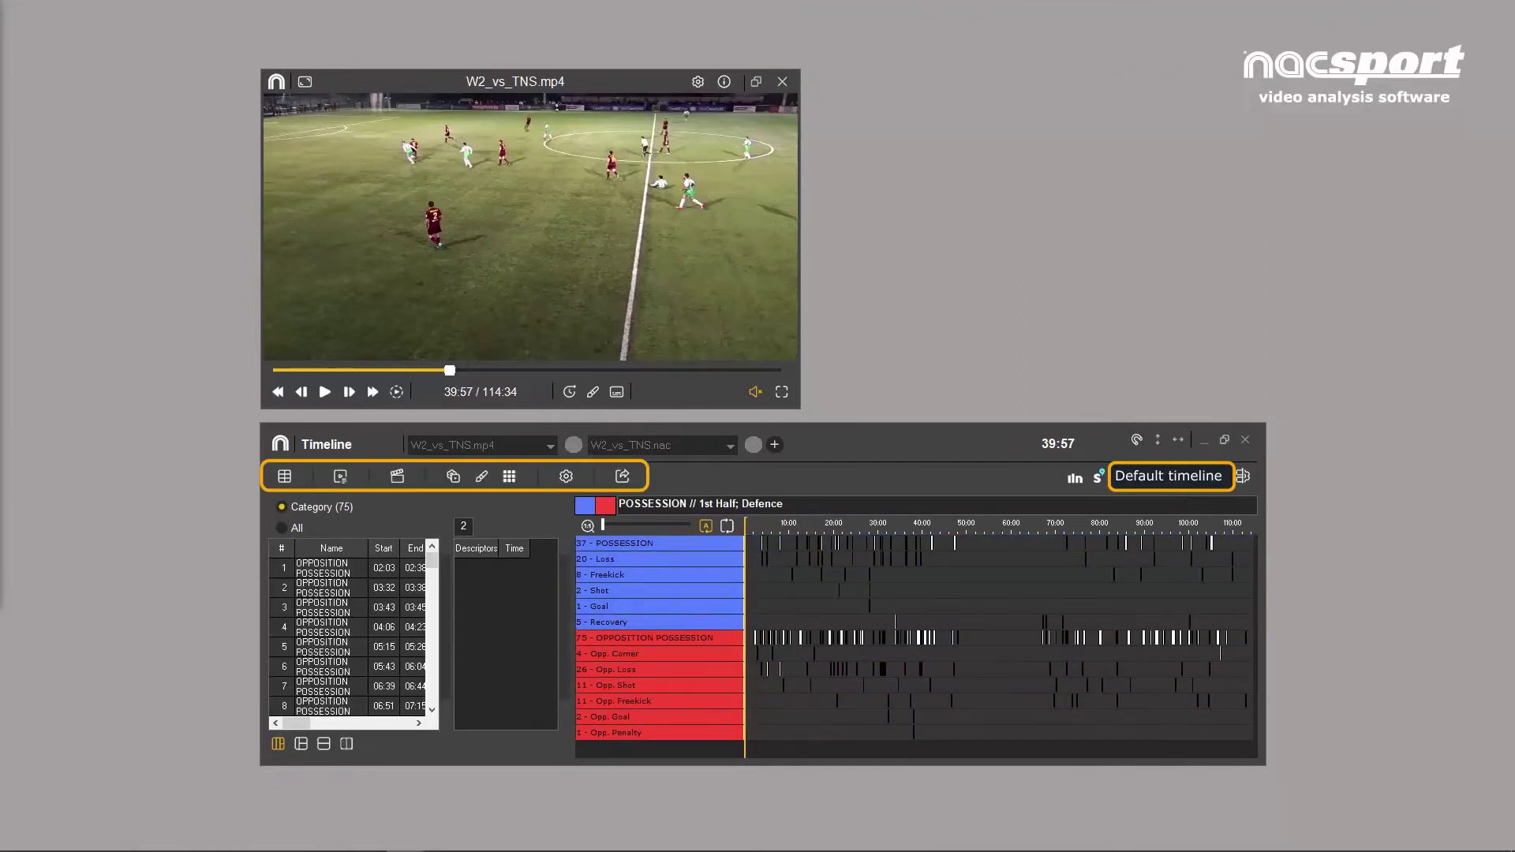
left_click(1176, 480)
left_click(1168, 507)
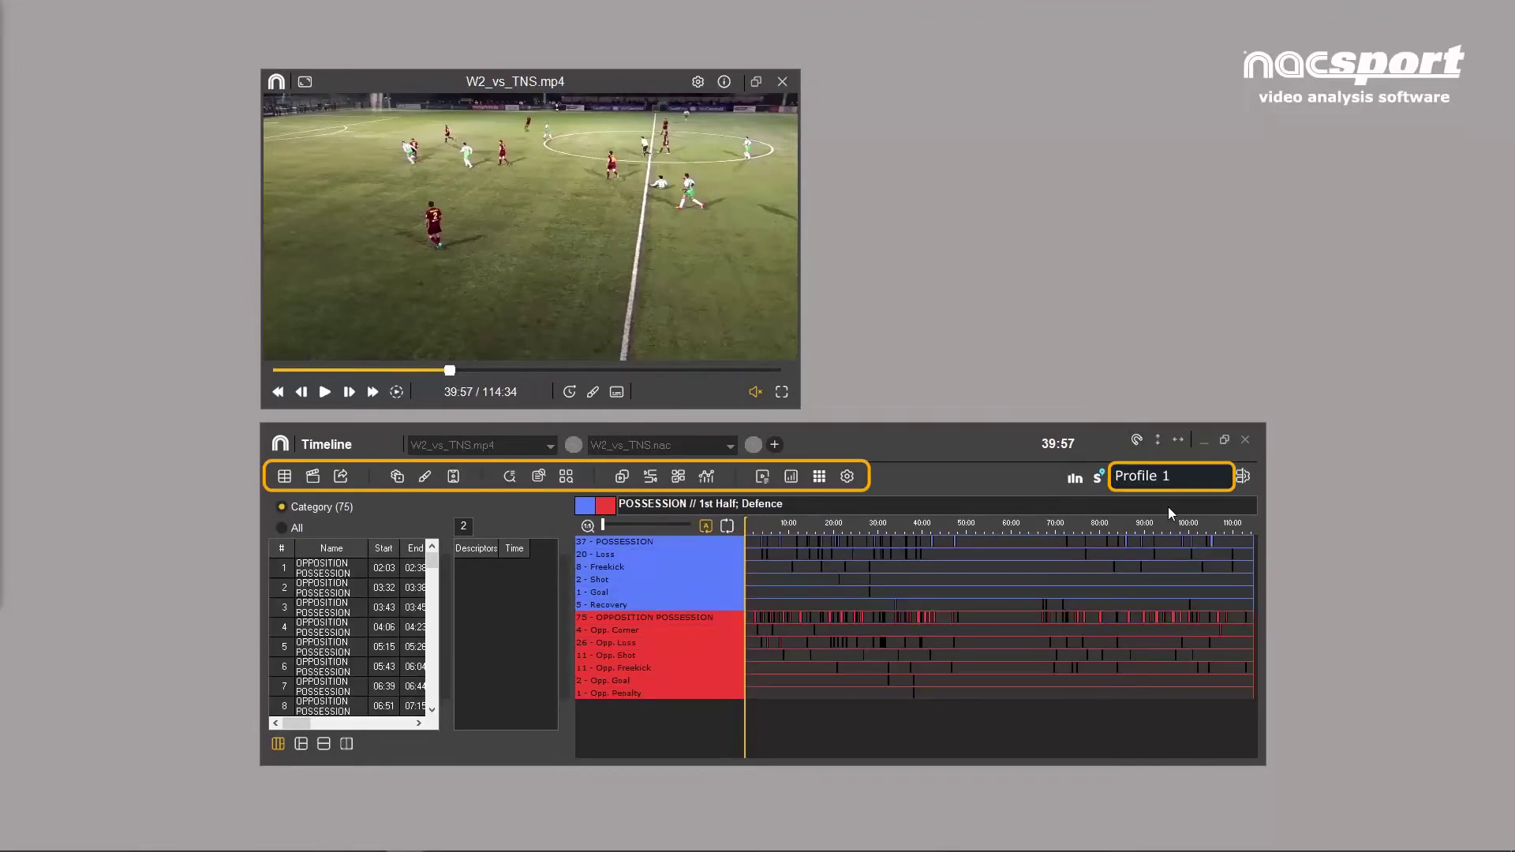
left_click(1168, 477)
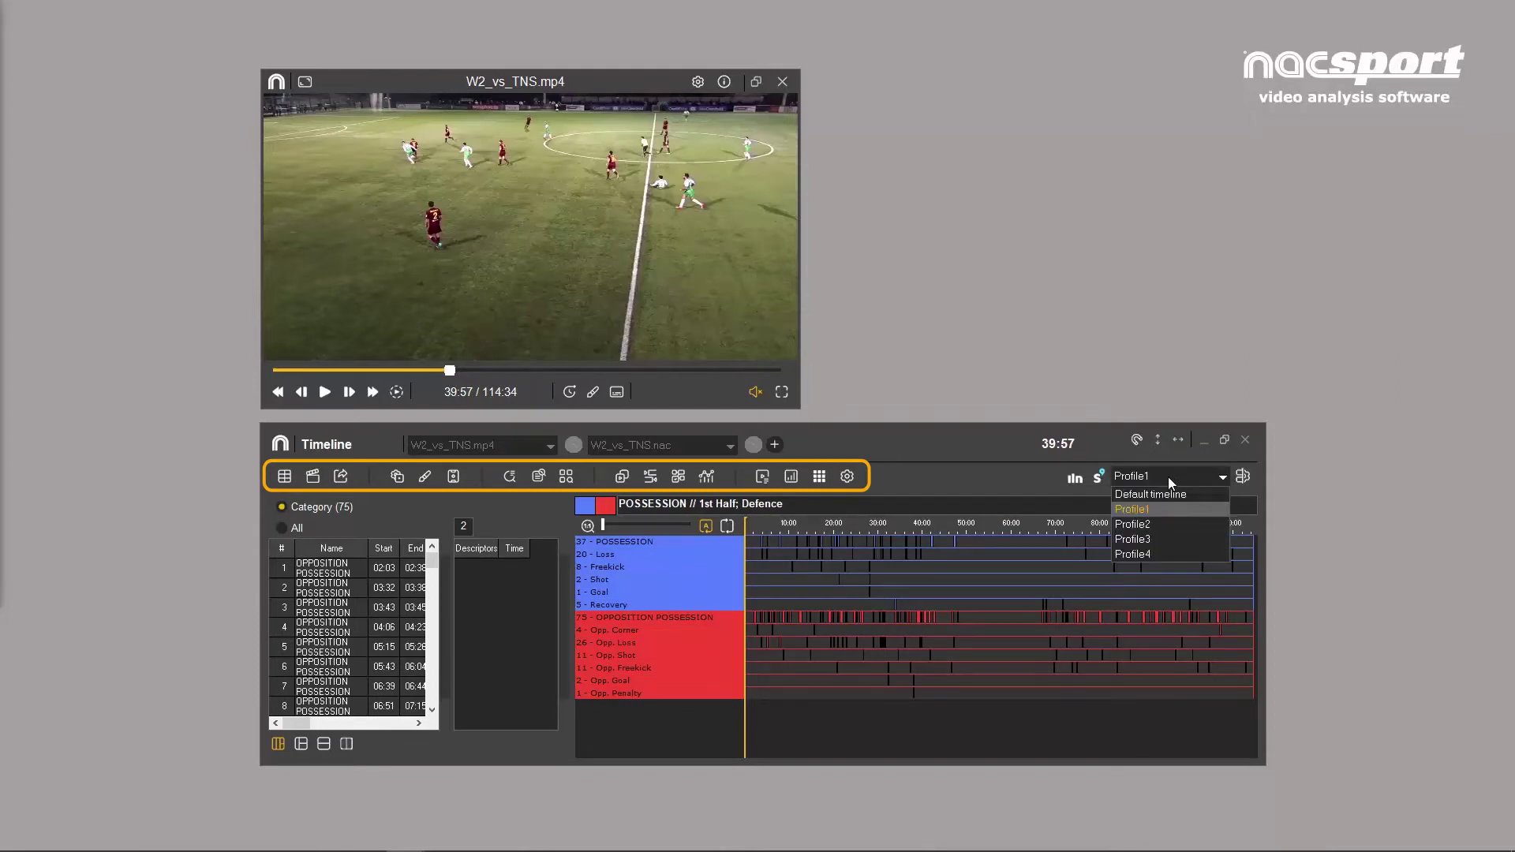
left_click(1157, 524)
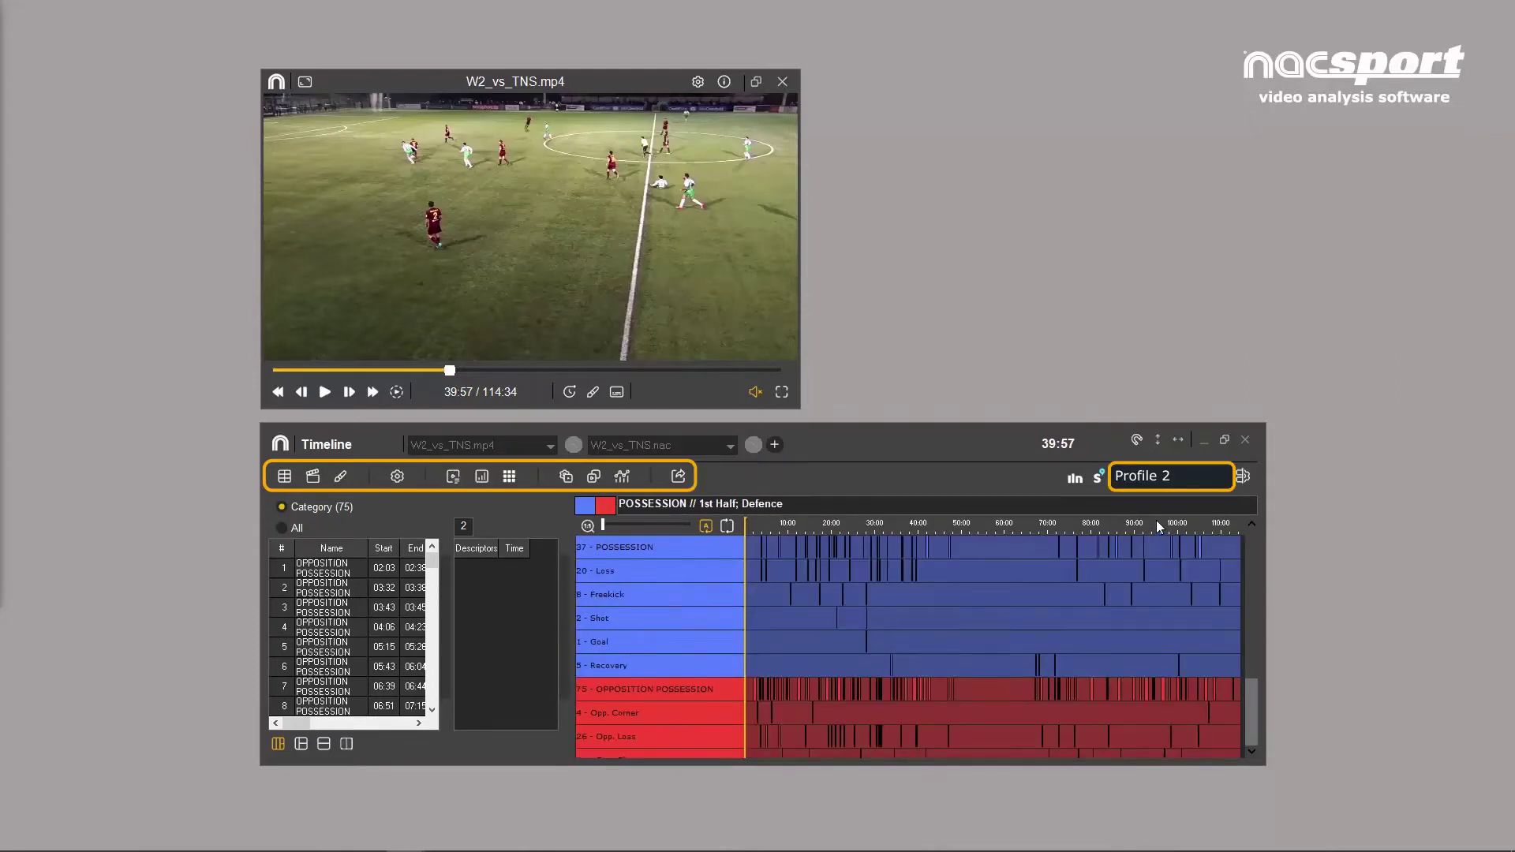
left_click(1168, 475)
left_click(1159, 540)
left_click(1167, 481)
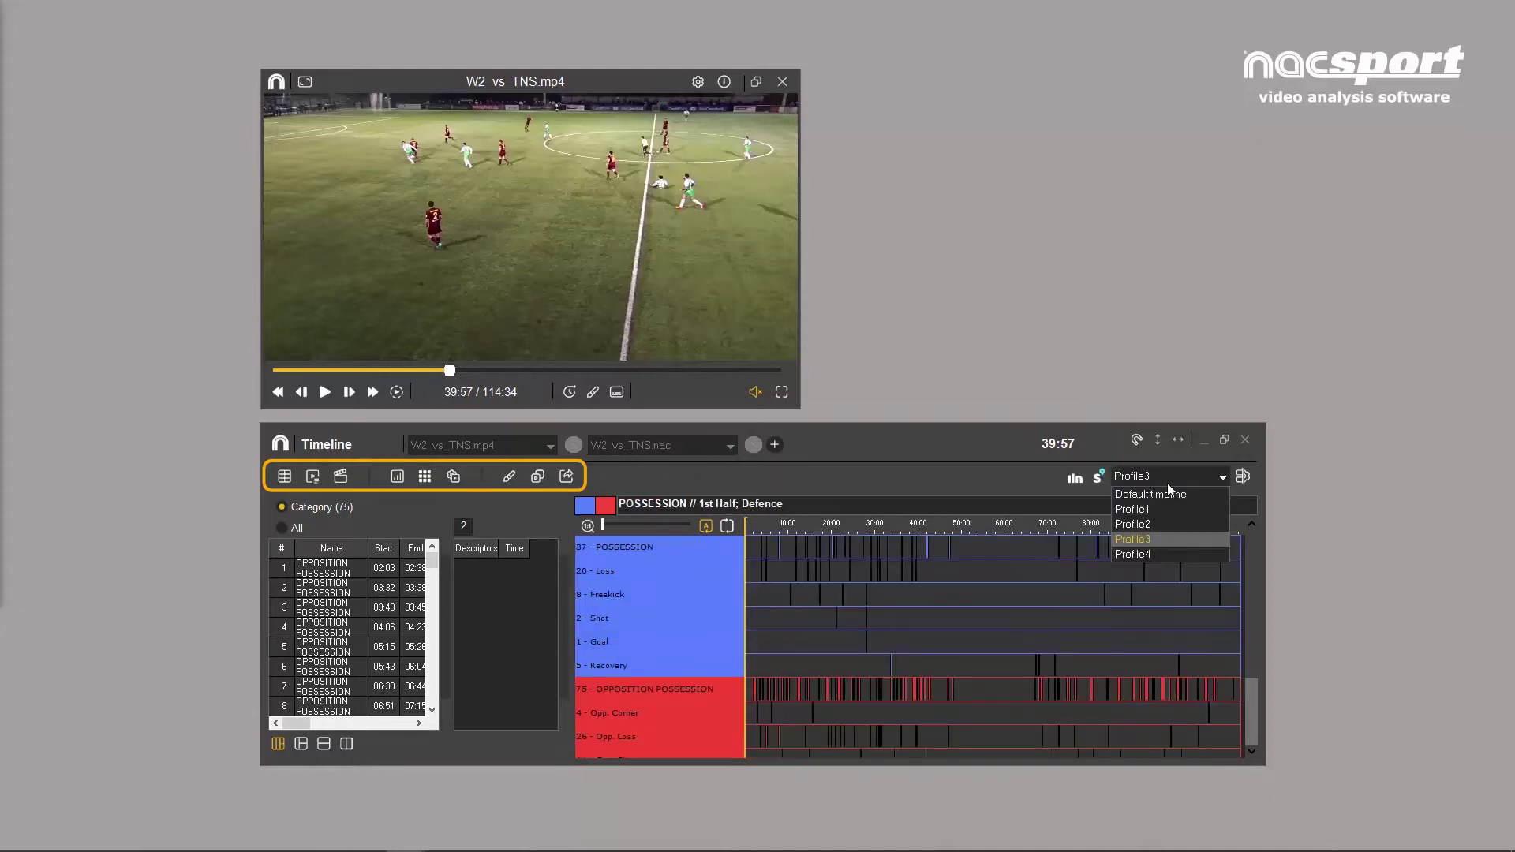
left_click(1158, 551)
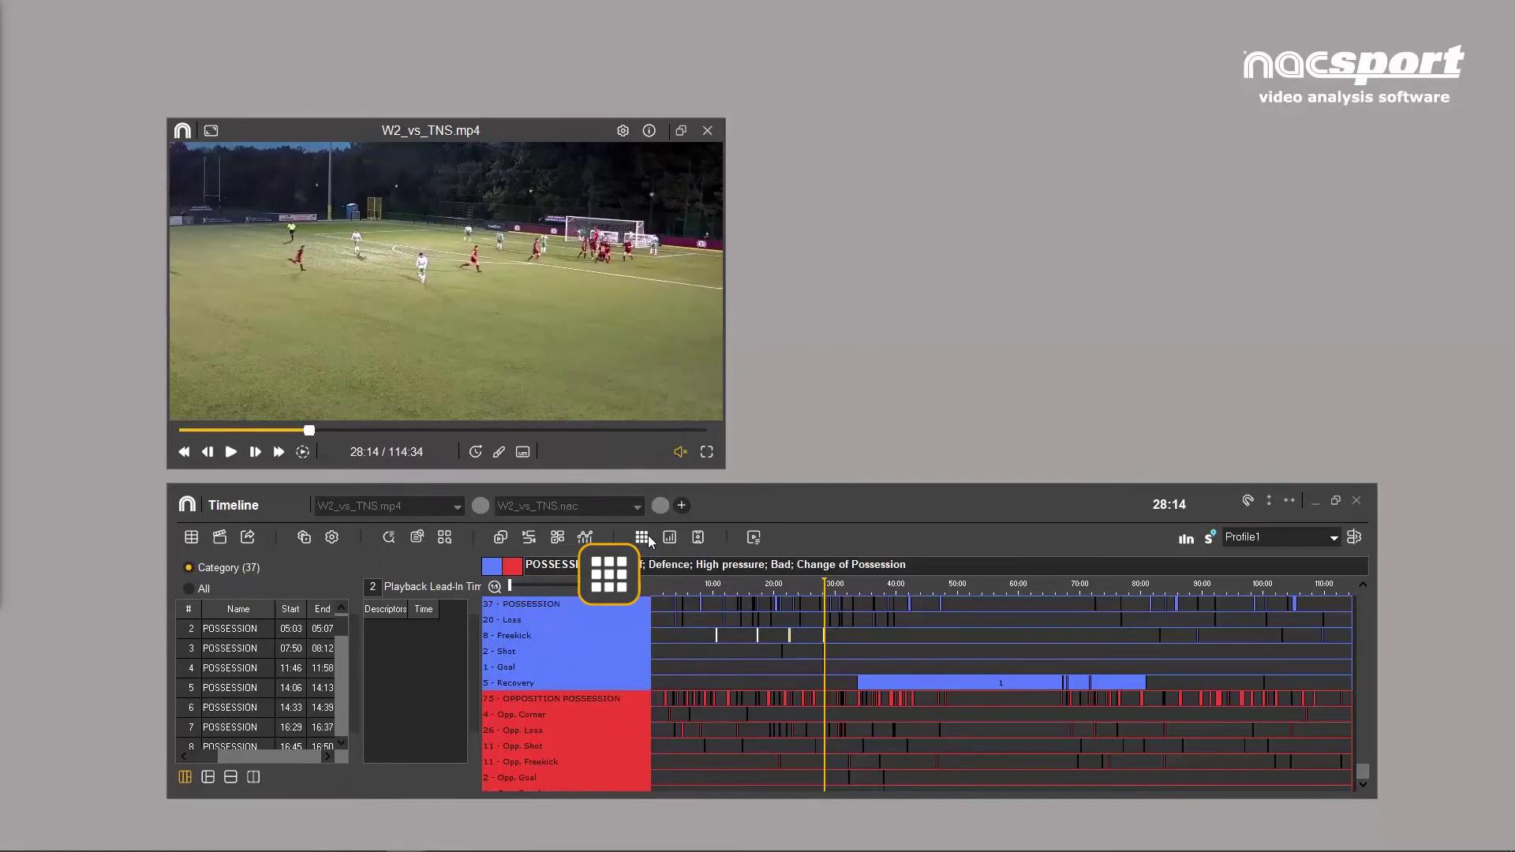
Open the full data matrix and play the Freekick registers of the 2nd Half one after another
left_click(648, 539)
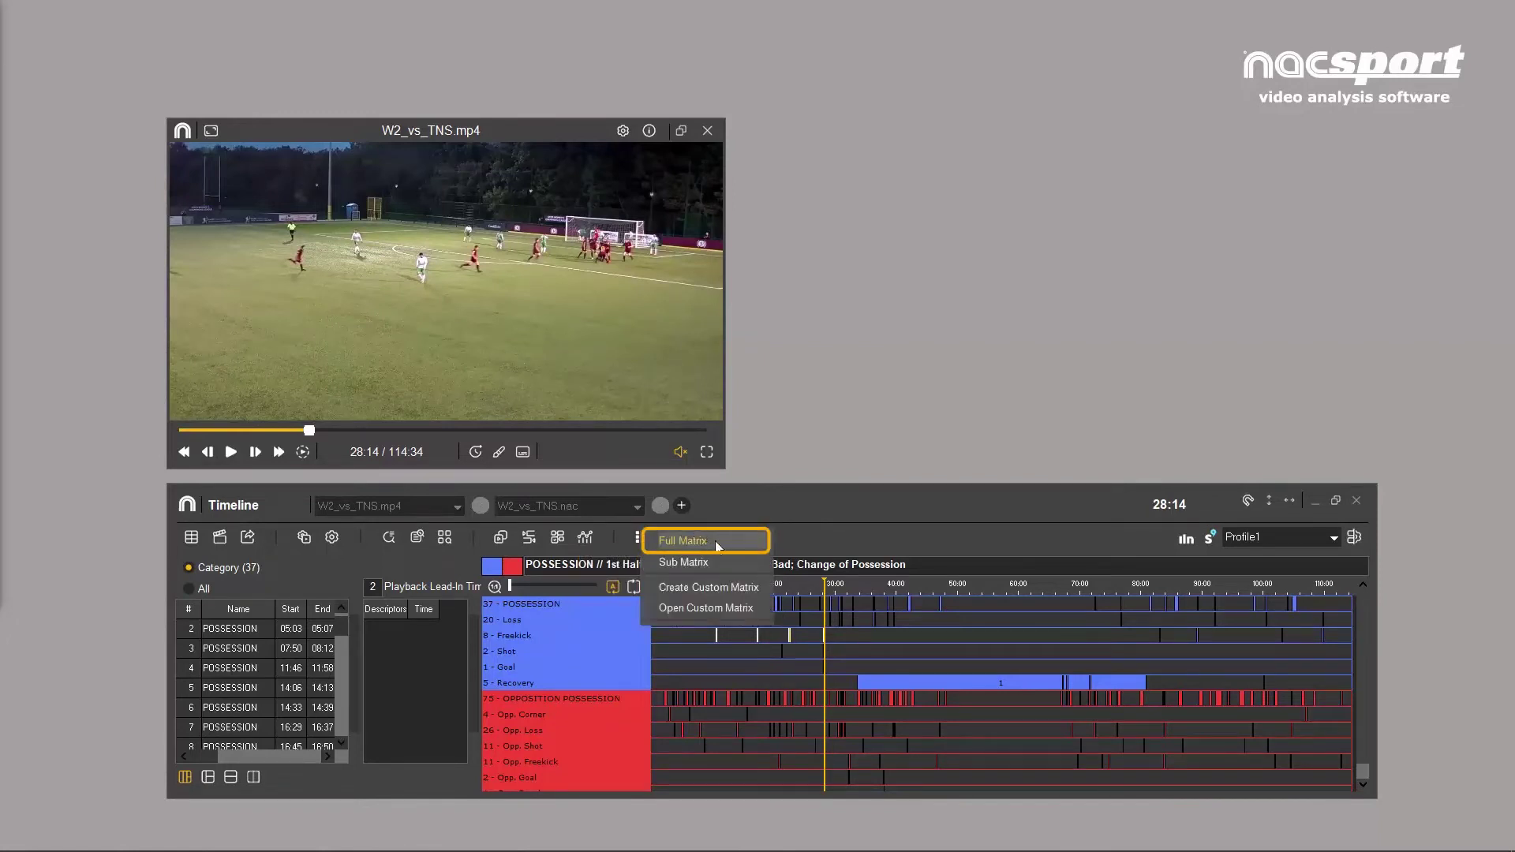
left_click(683, 541)
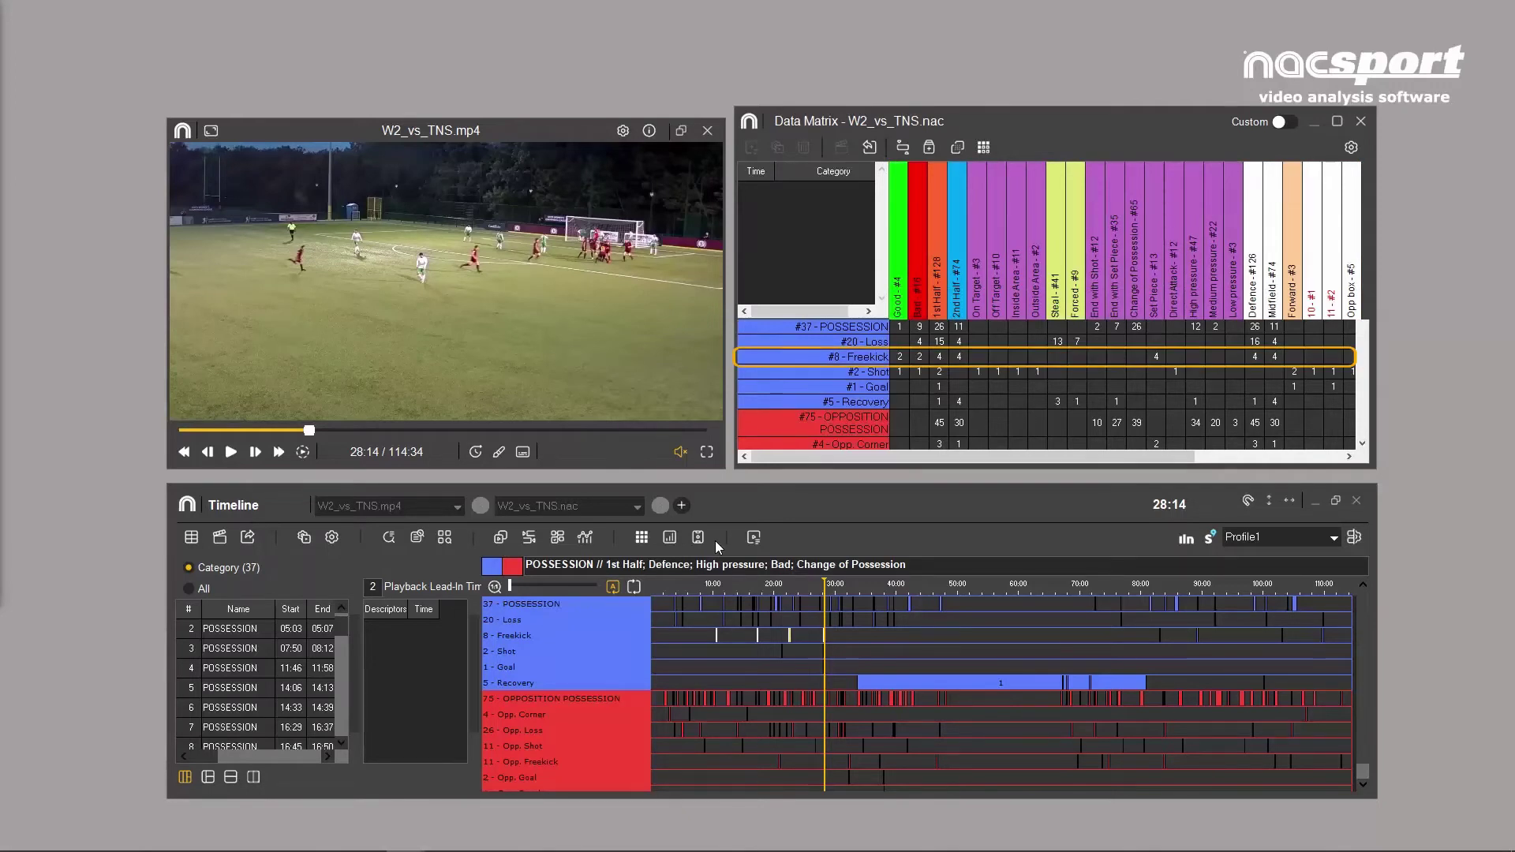
left_click(955, 358)
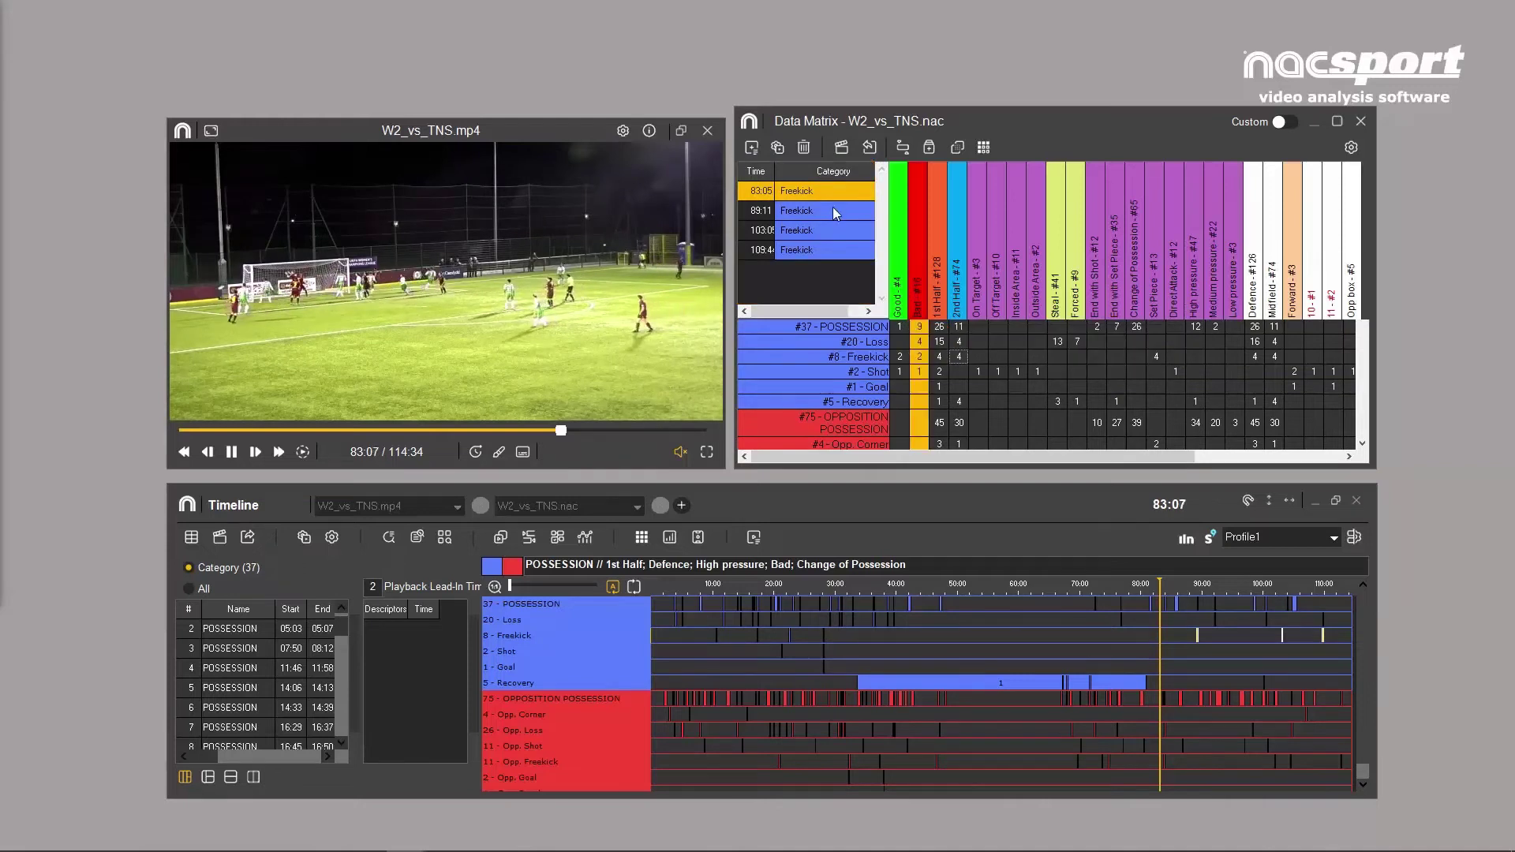
left_click(832, 207)
left_click(835, 228)
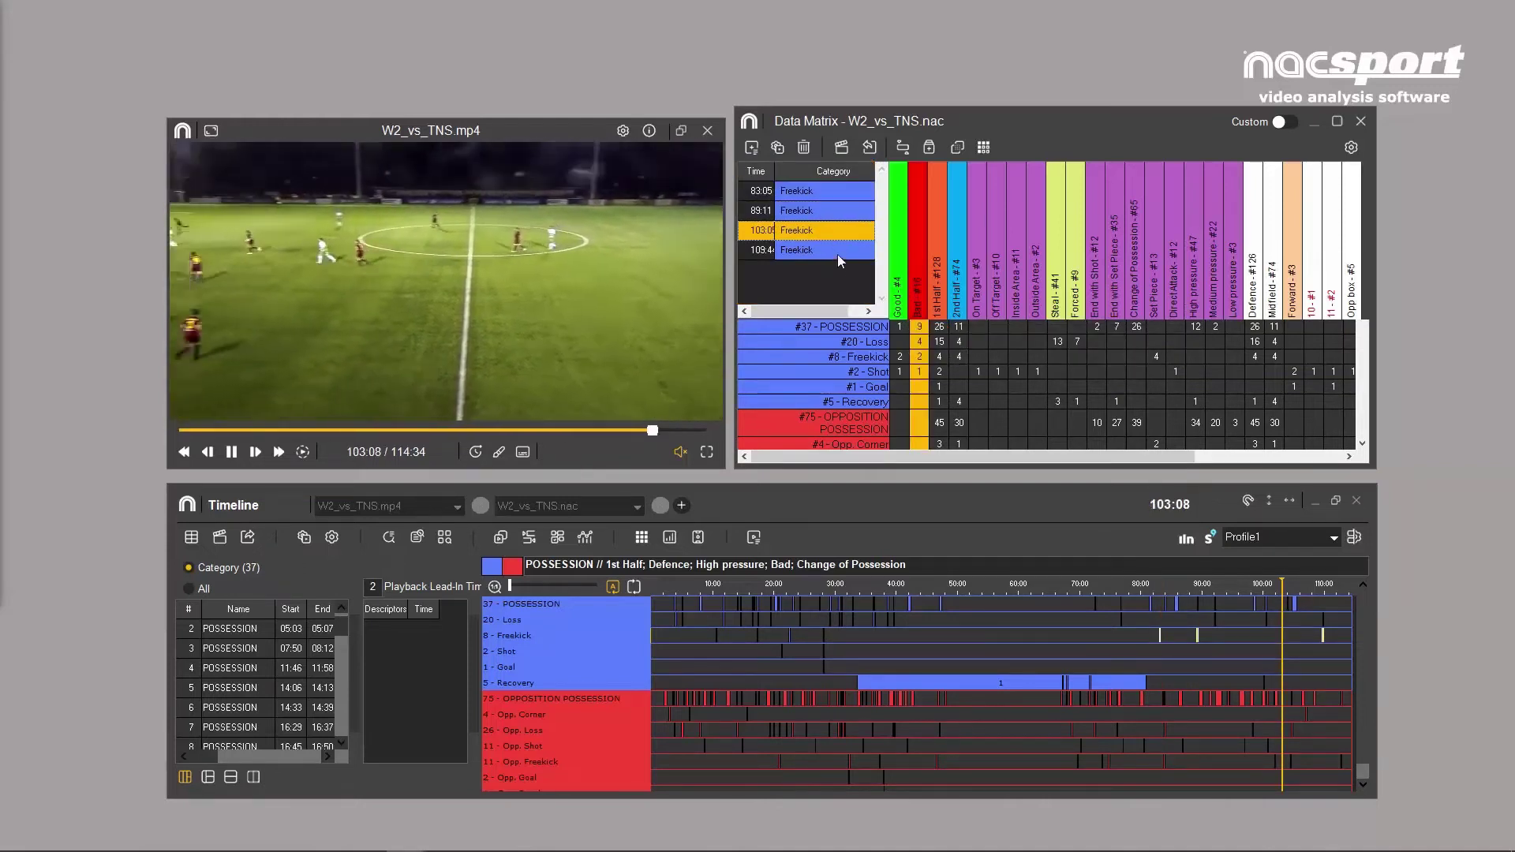
left_click(836, 253)
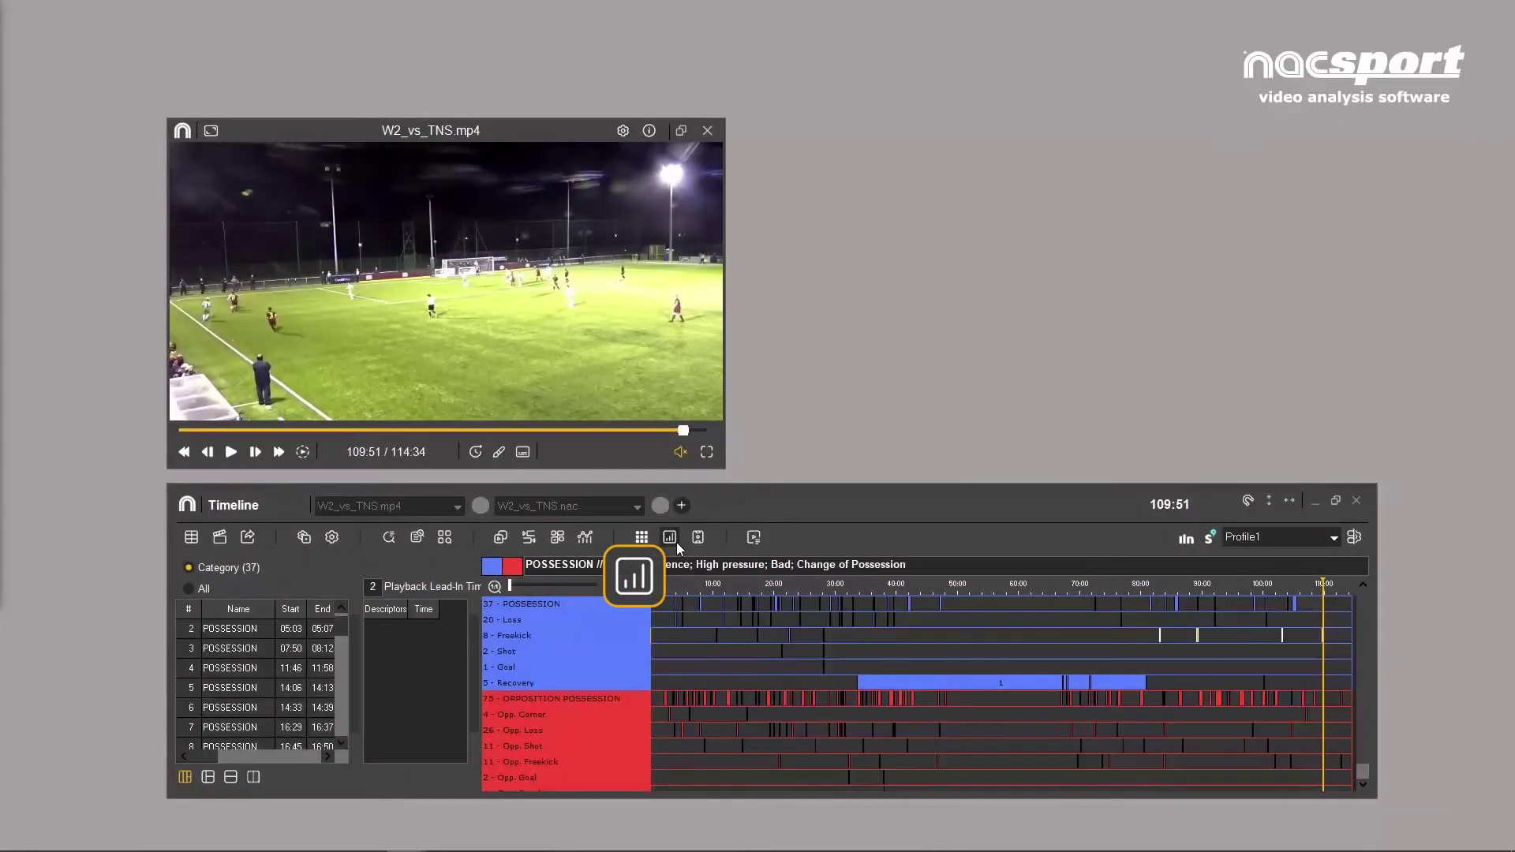
Open the existing dashboard, review registers behind the 2nd Half slice of the Own possession chart, and close the dashboard
left_click(676, 542)
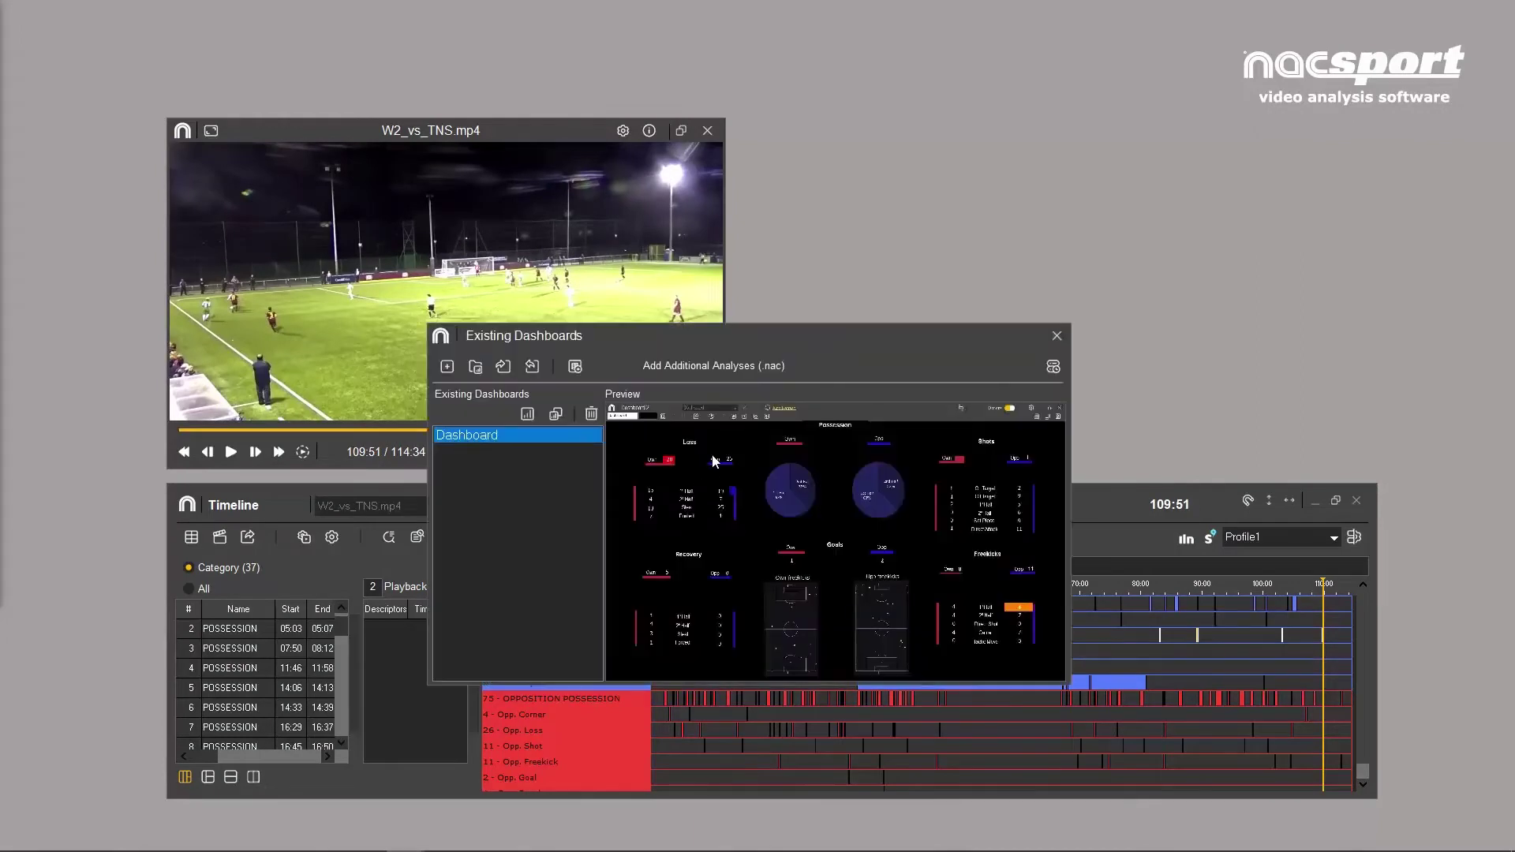
left_click(527, 415)
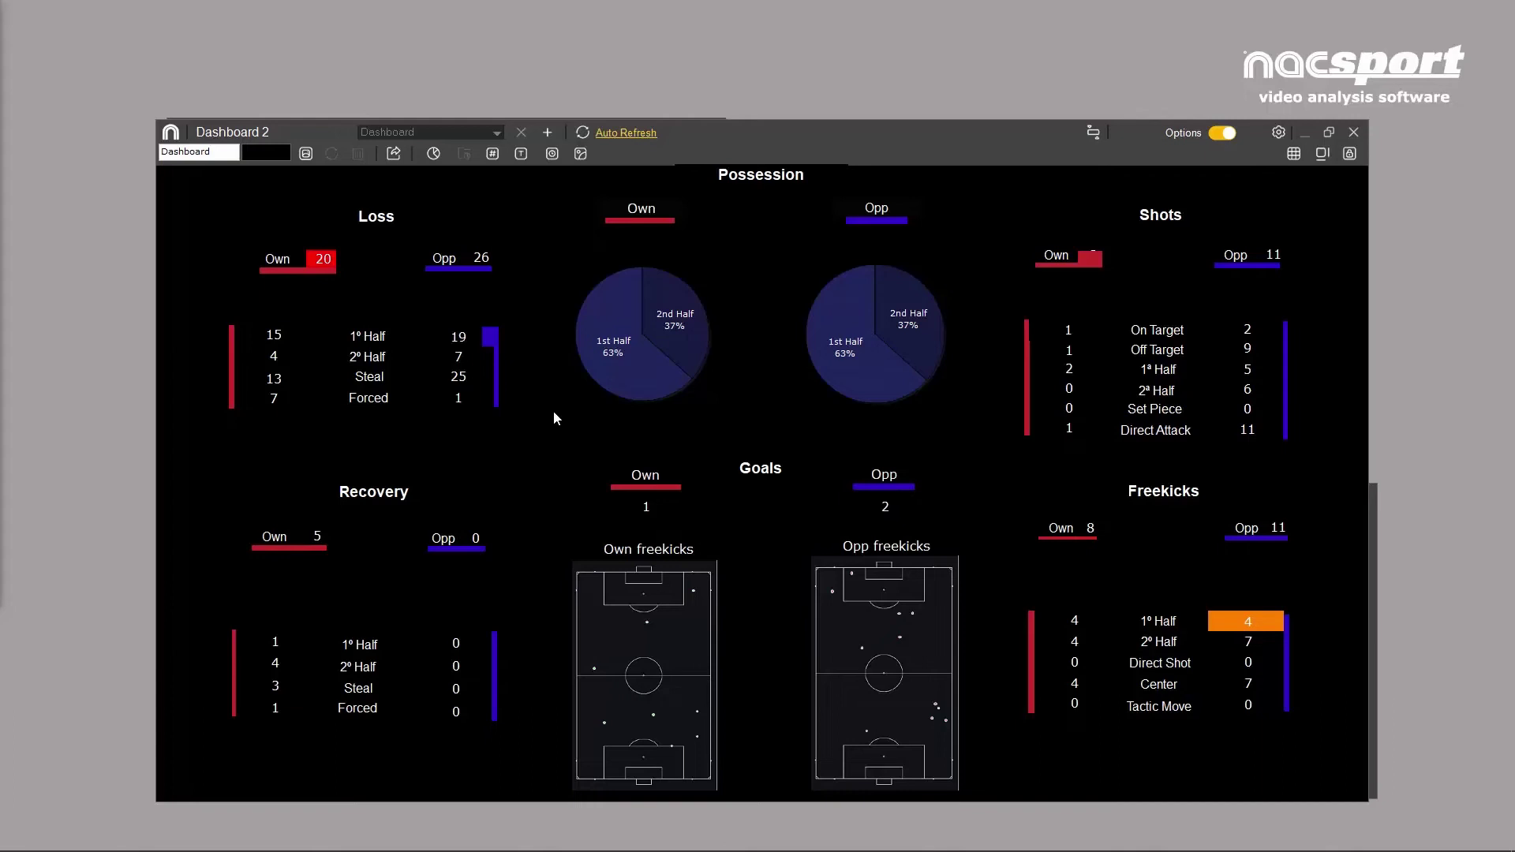
left_click(678, 333)
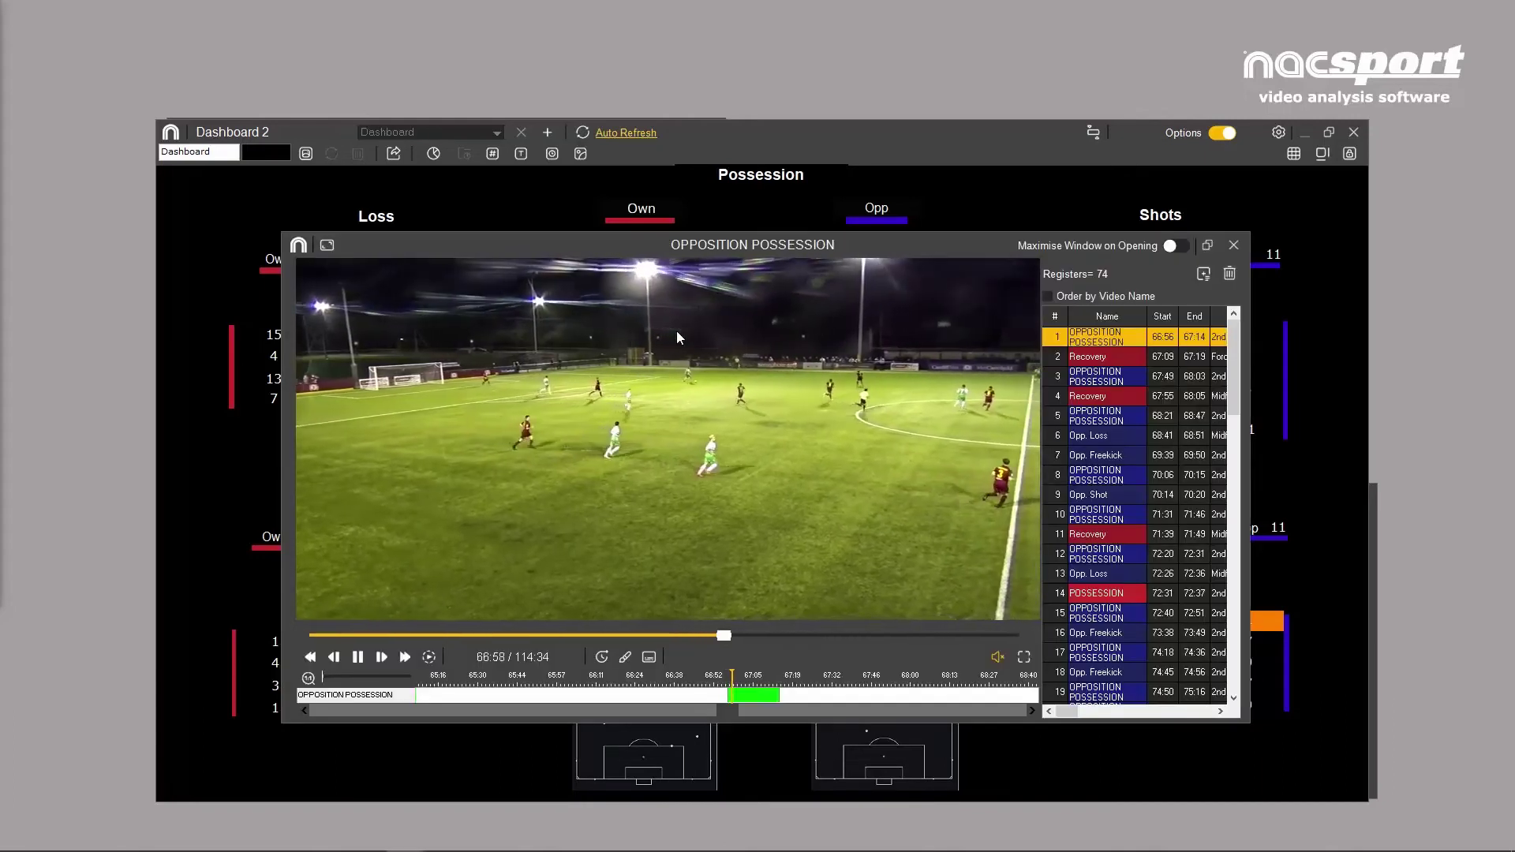
left_click(1089, 435)
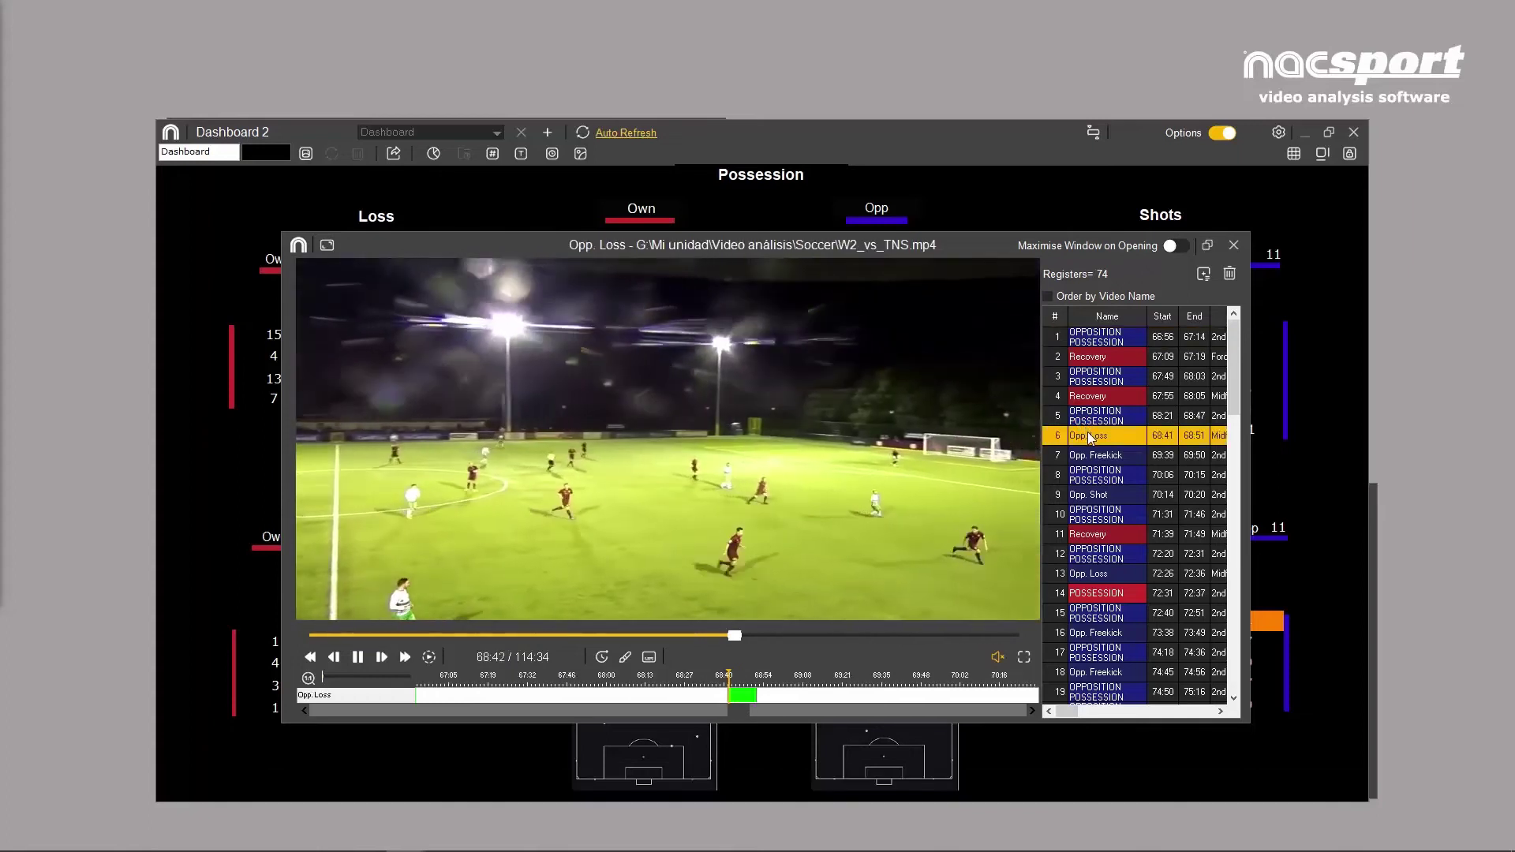
left_click(1099, 514)
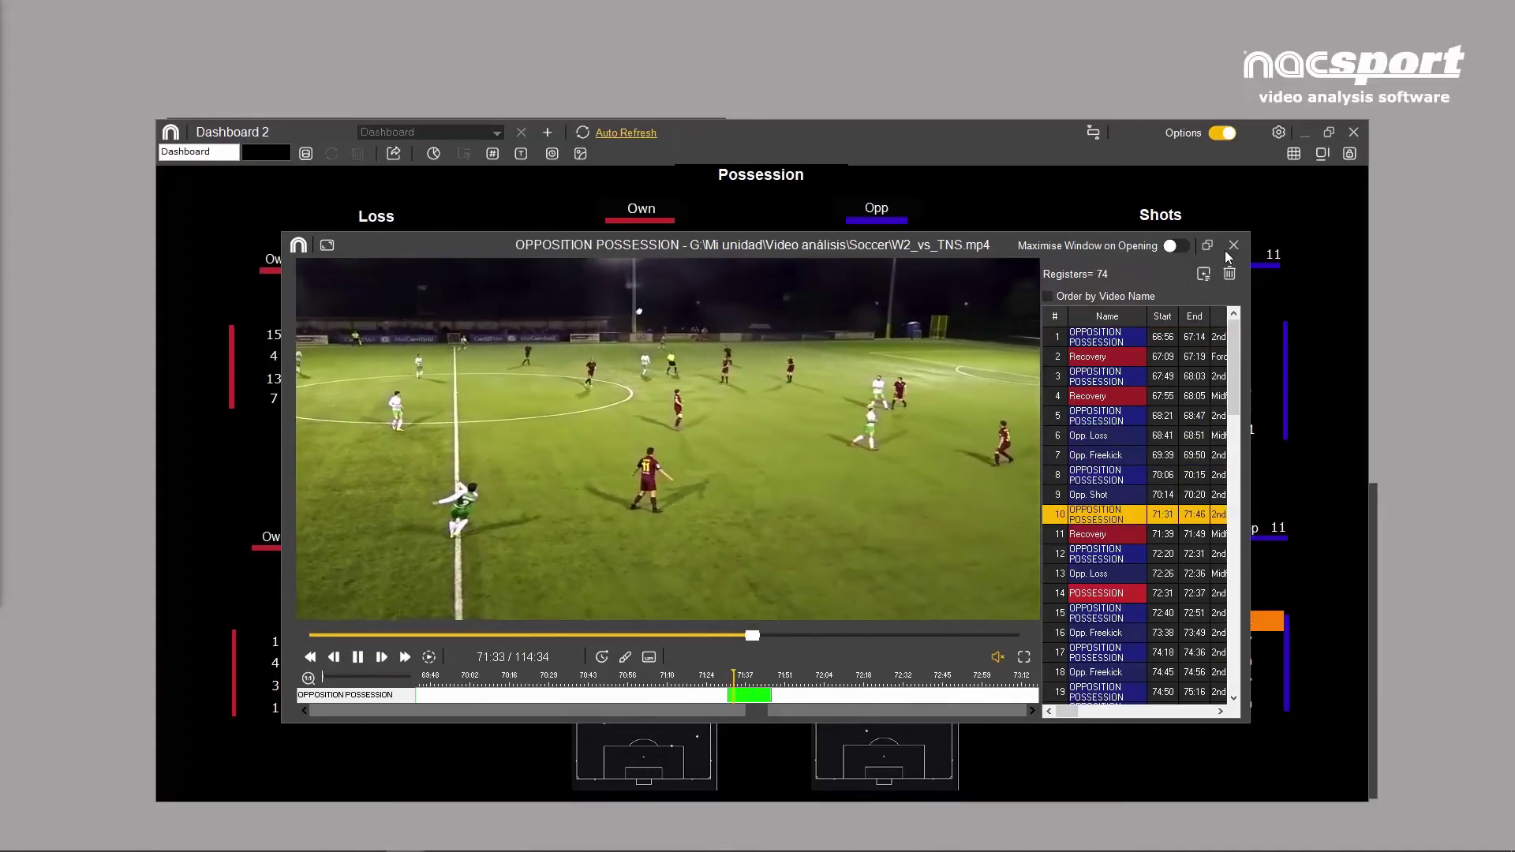
left_click(1233, 246)
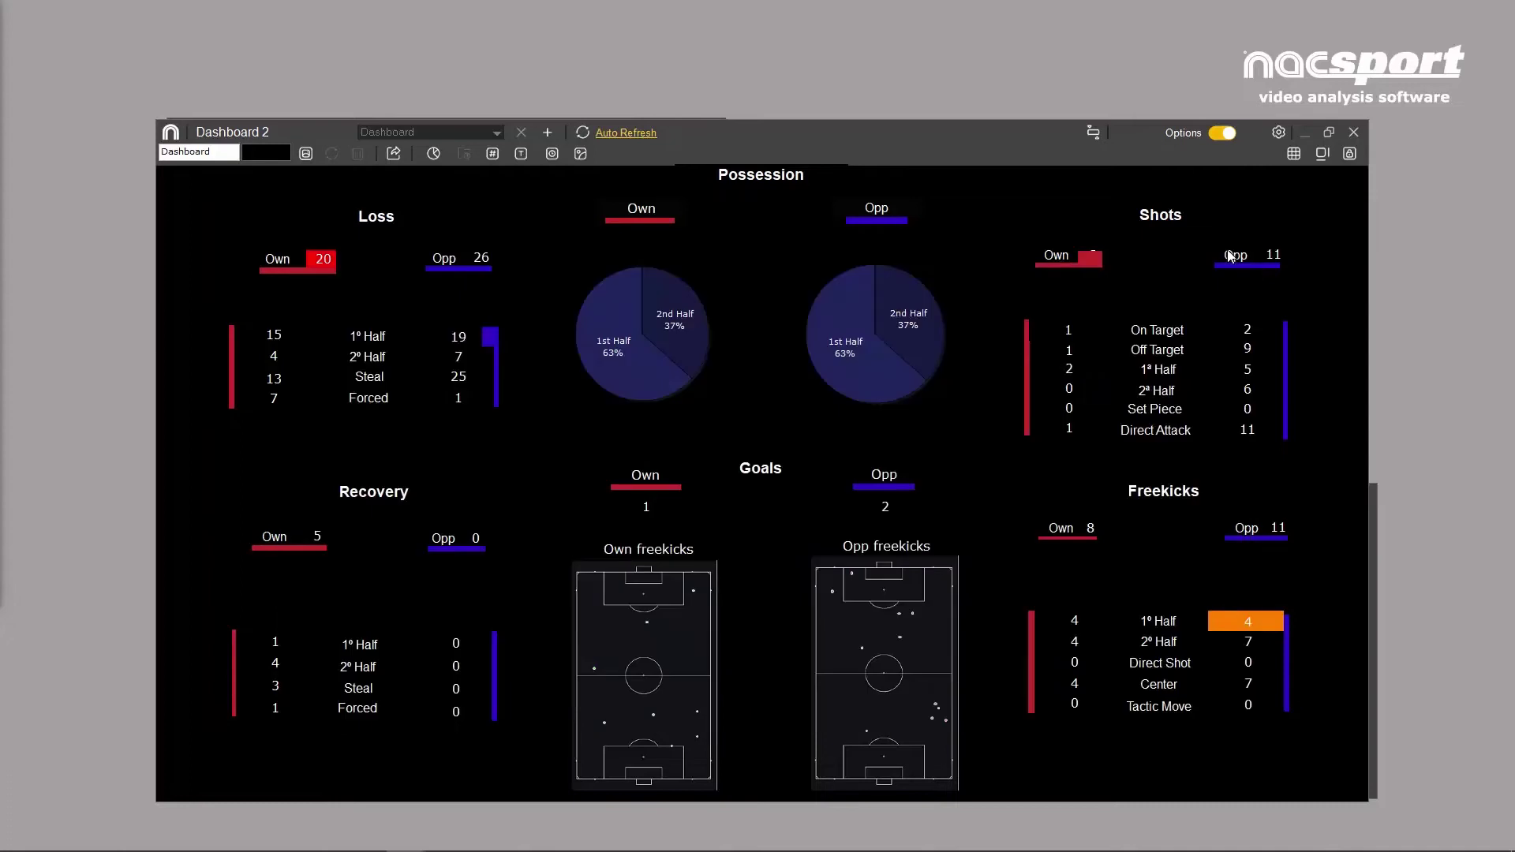
left_click(1352, 133)
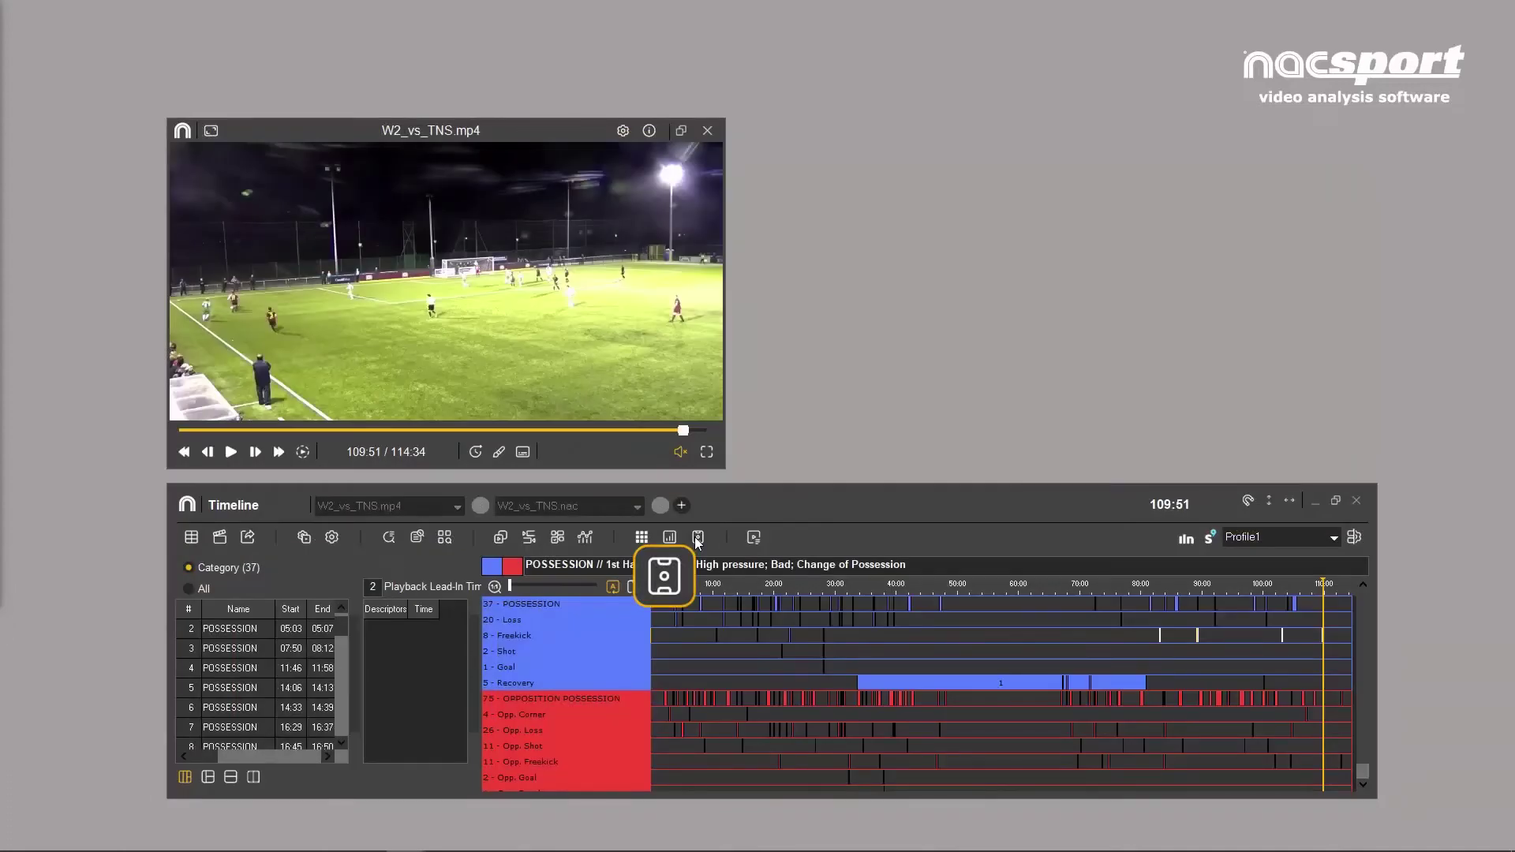
Open the graphic descriptor field and search for registers within an area covering the whole pitch
left_click(698, 538)
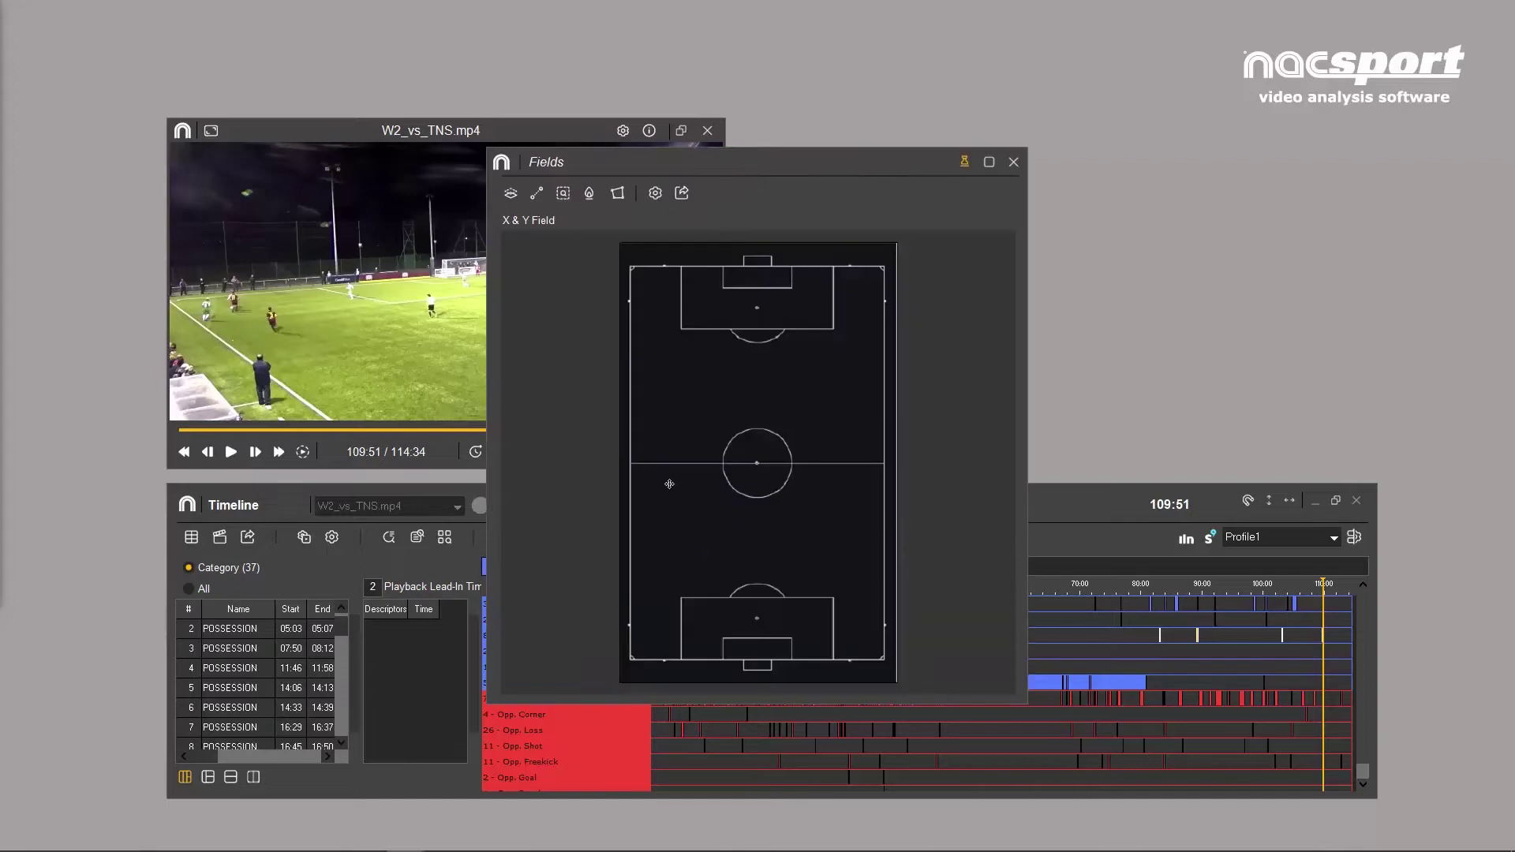
left_click(564, 193)
left_click_drag(553, 240, 821, 685)
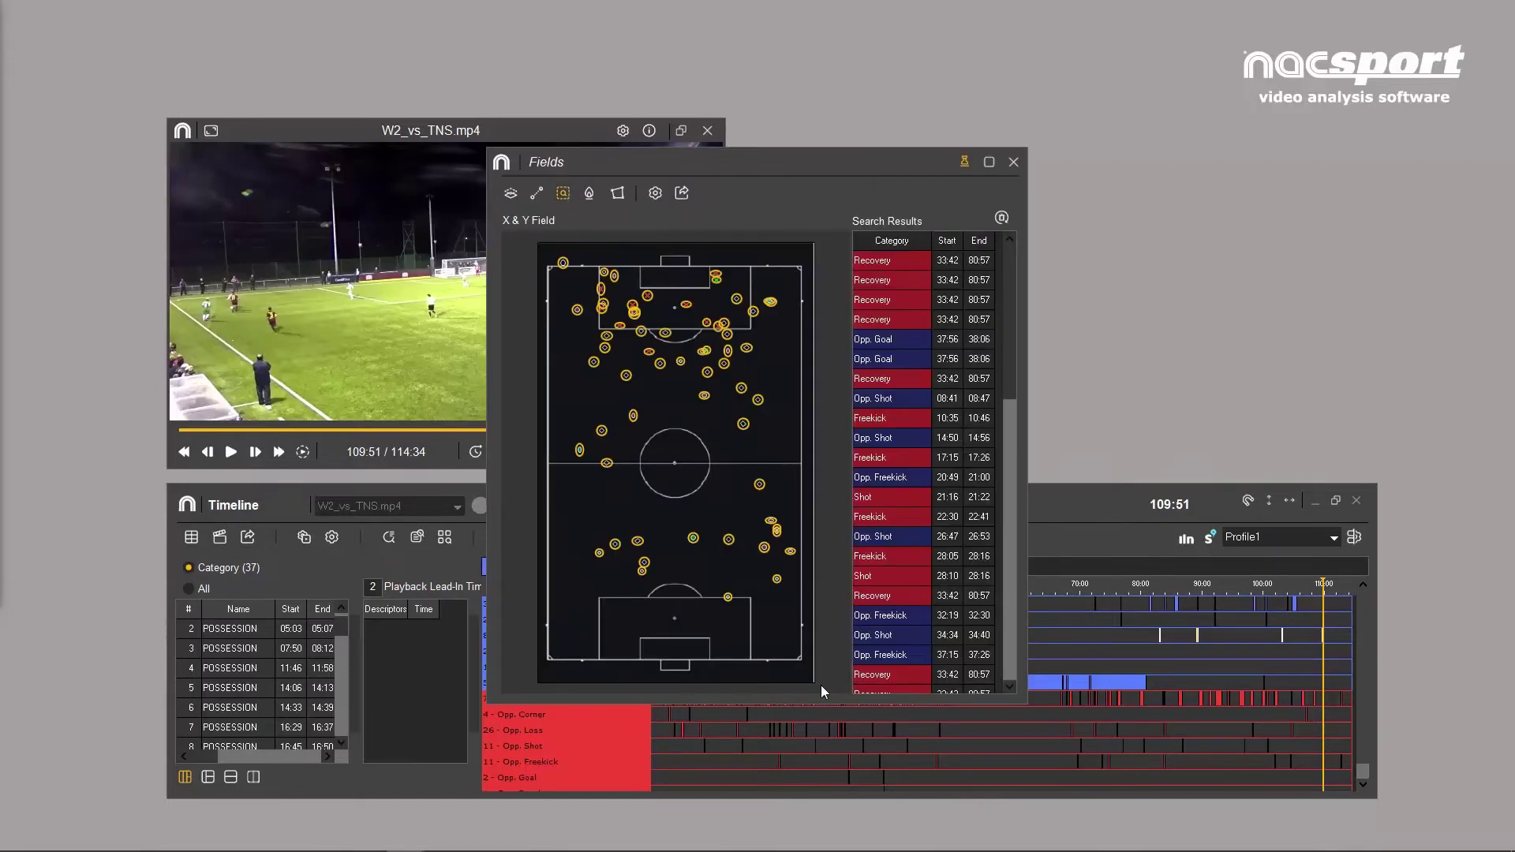
Display the heat map and the occupied surface (convex hull) on the pitch
left_click(589, 192)
left_click(617, 199)
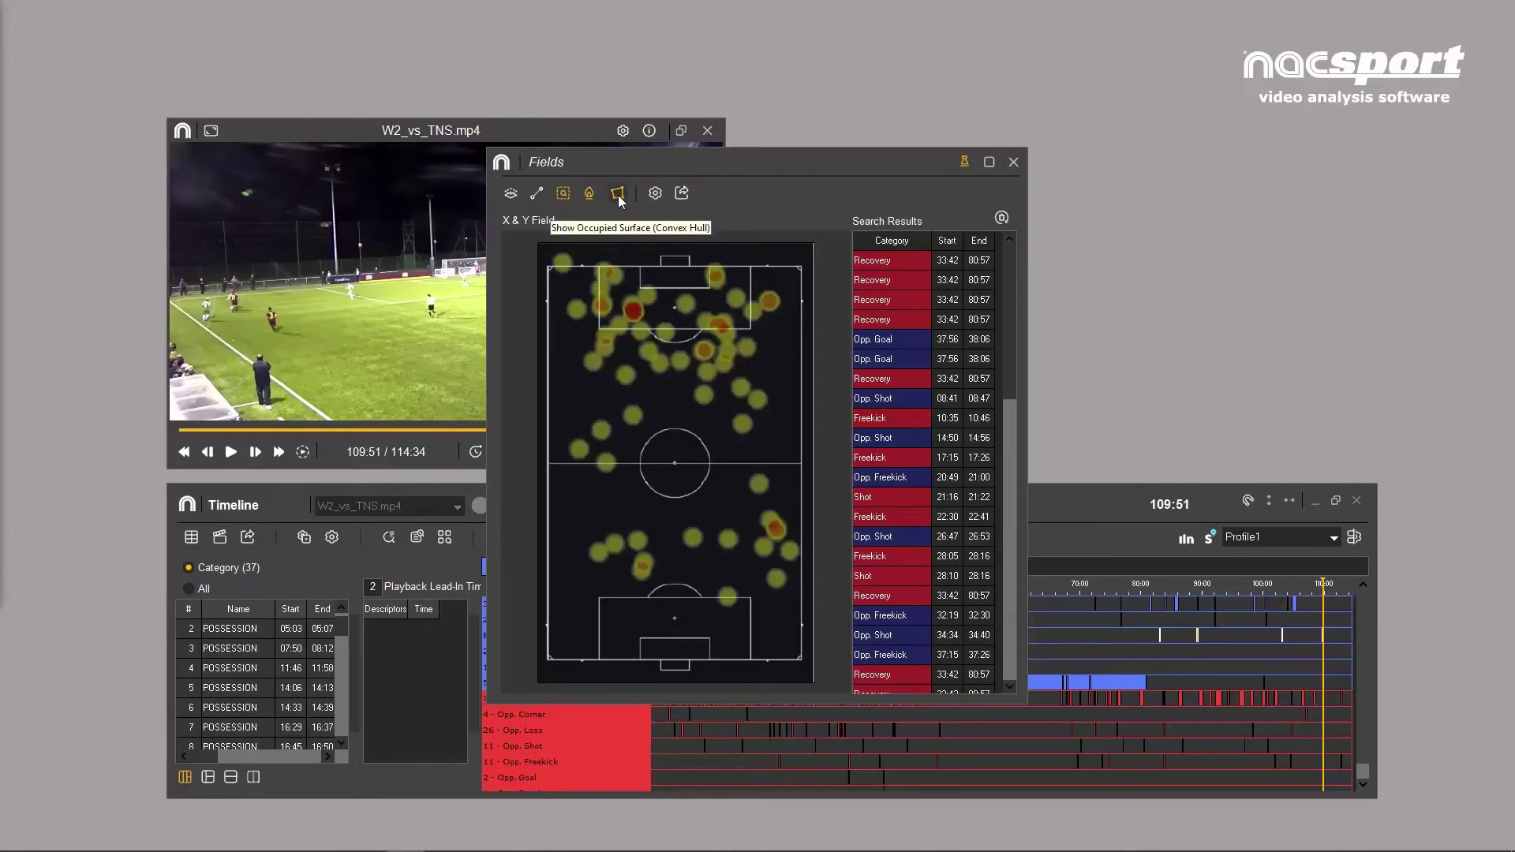
left_click(618, 194)
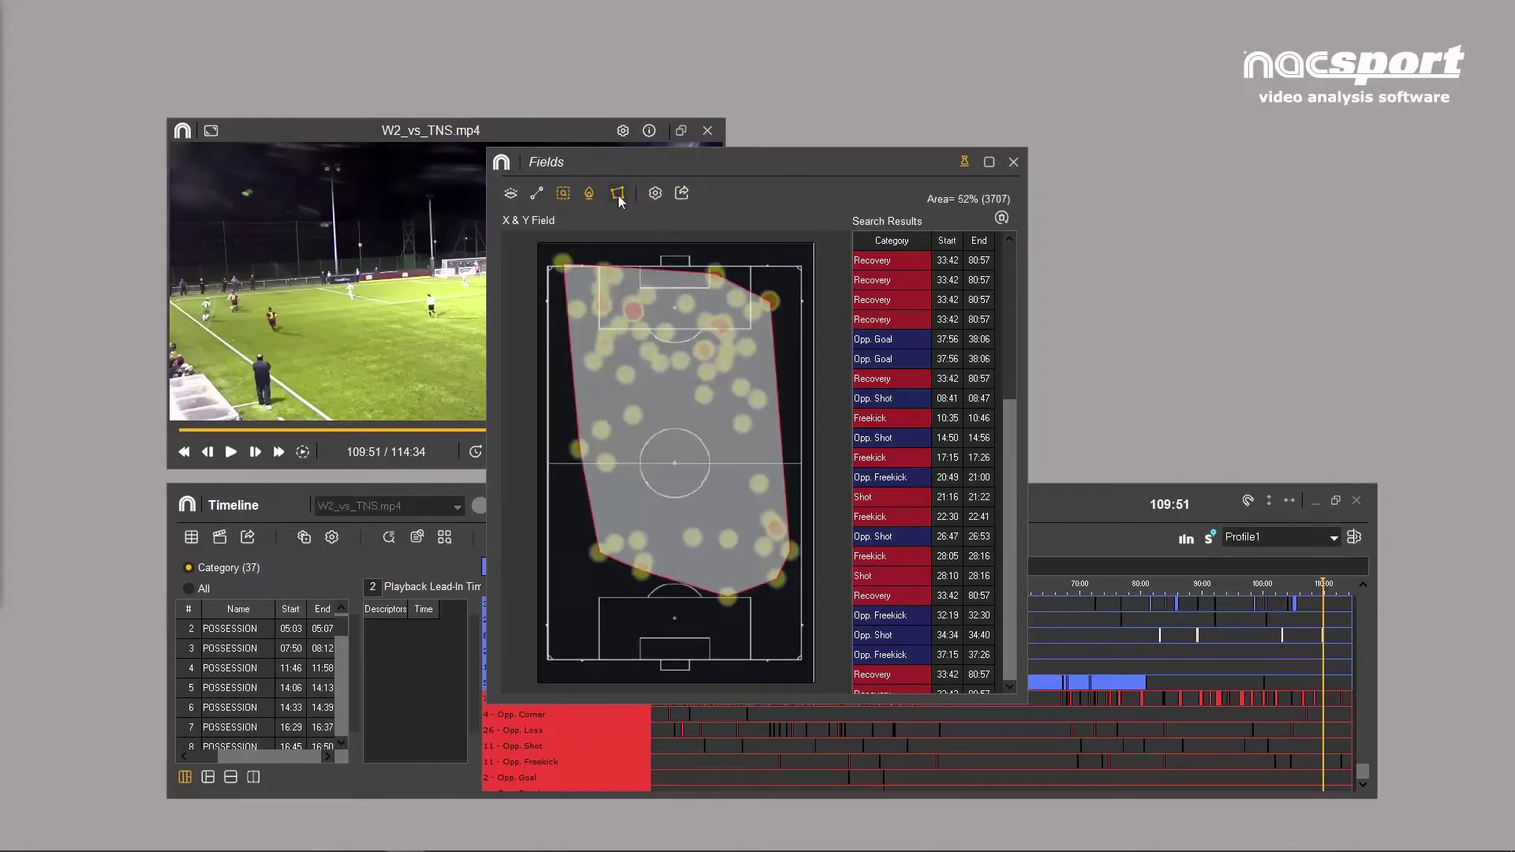
Play a Recovery register starting at 33:42 and the Opp. Goal register starting at 37:56 from the field search results
left_click(873, 301)
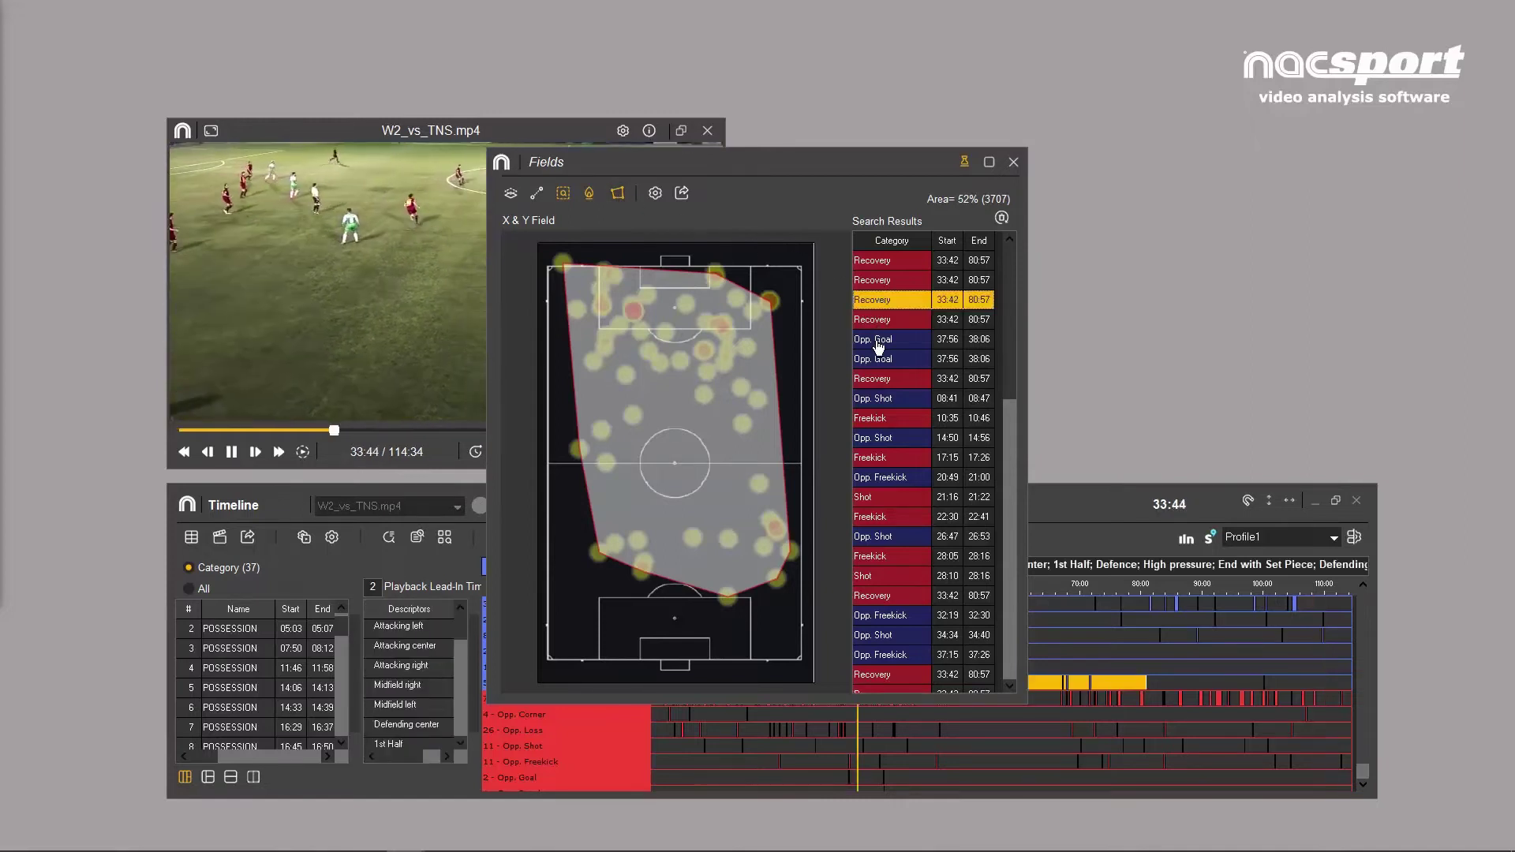
left_click(878, 348)
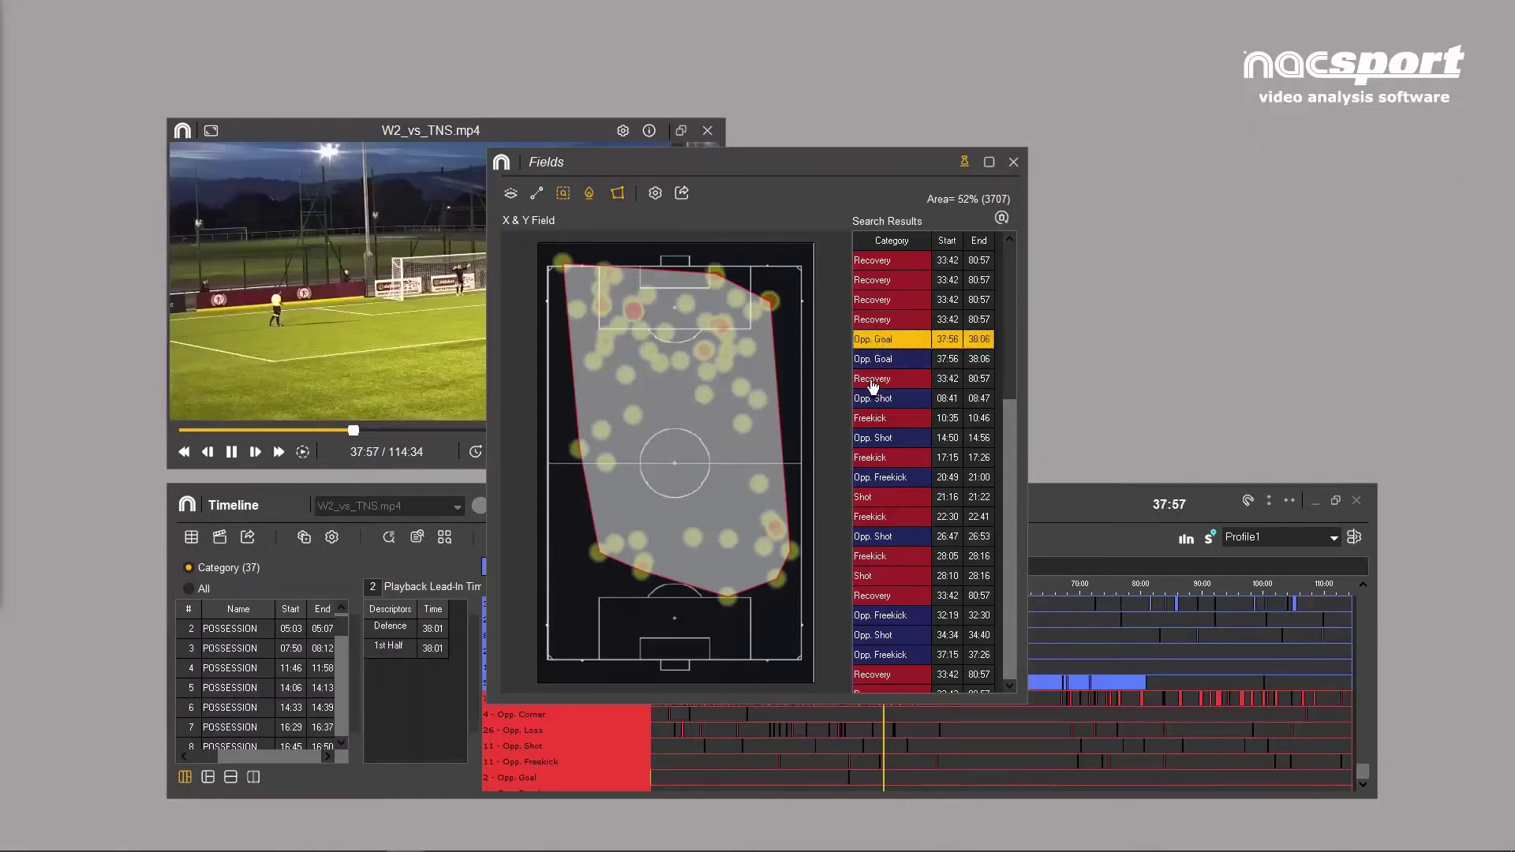
Play the Freekick register starting at 10:35 from the field search results and close the graphic descriptor field
left_click(870, 419)
key("Escape")
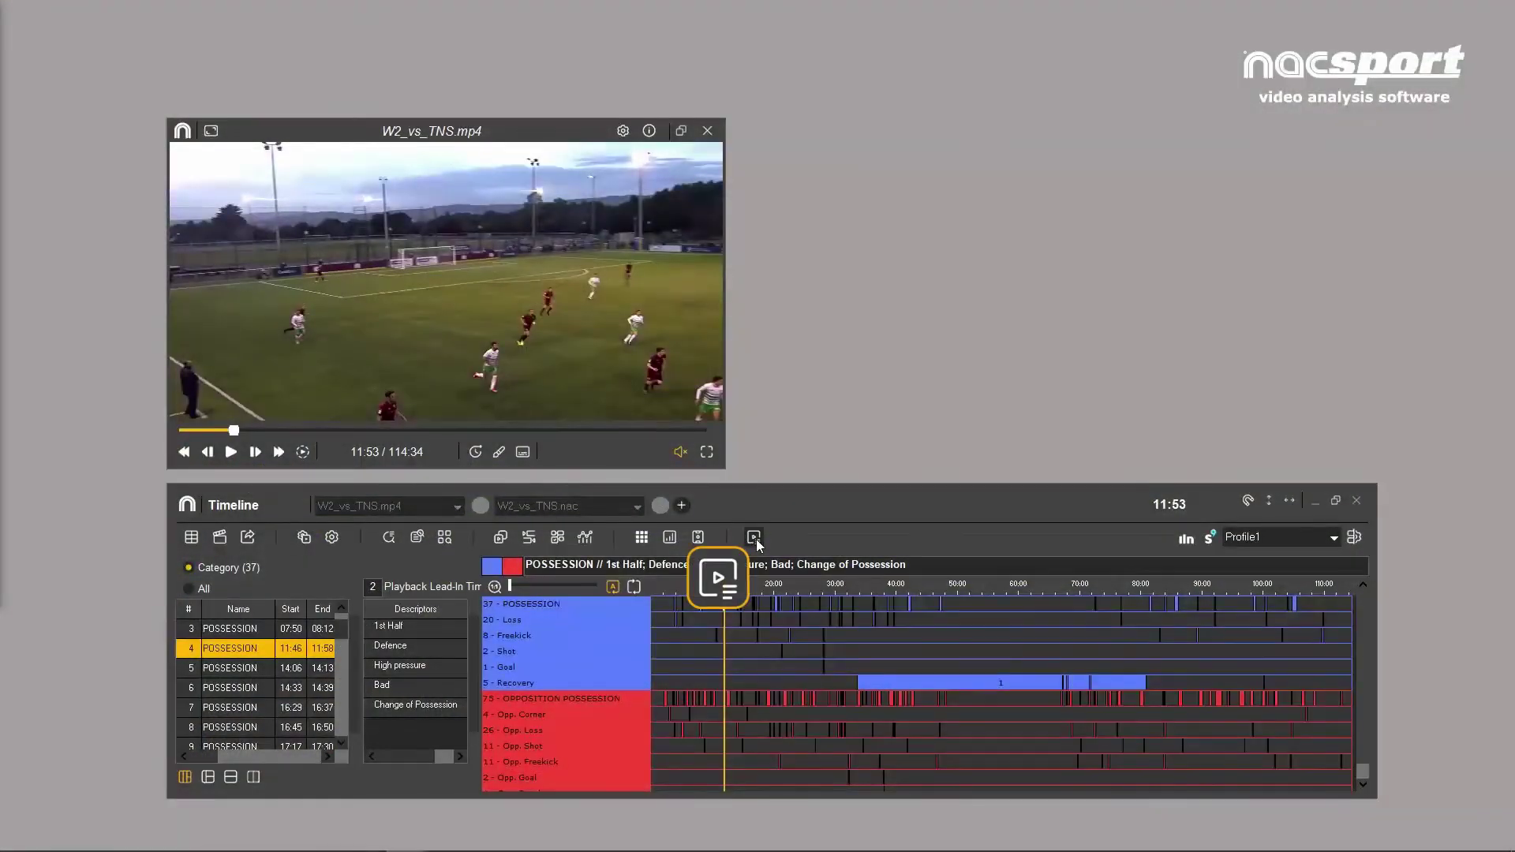
Open the existing presentation Presentation_example.pre from the timeline
left_click(757, 539)
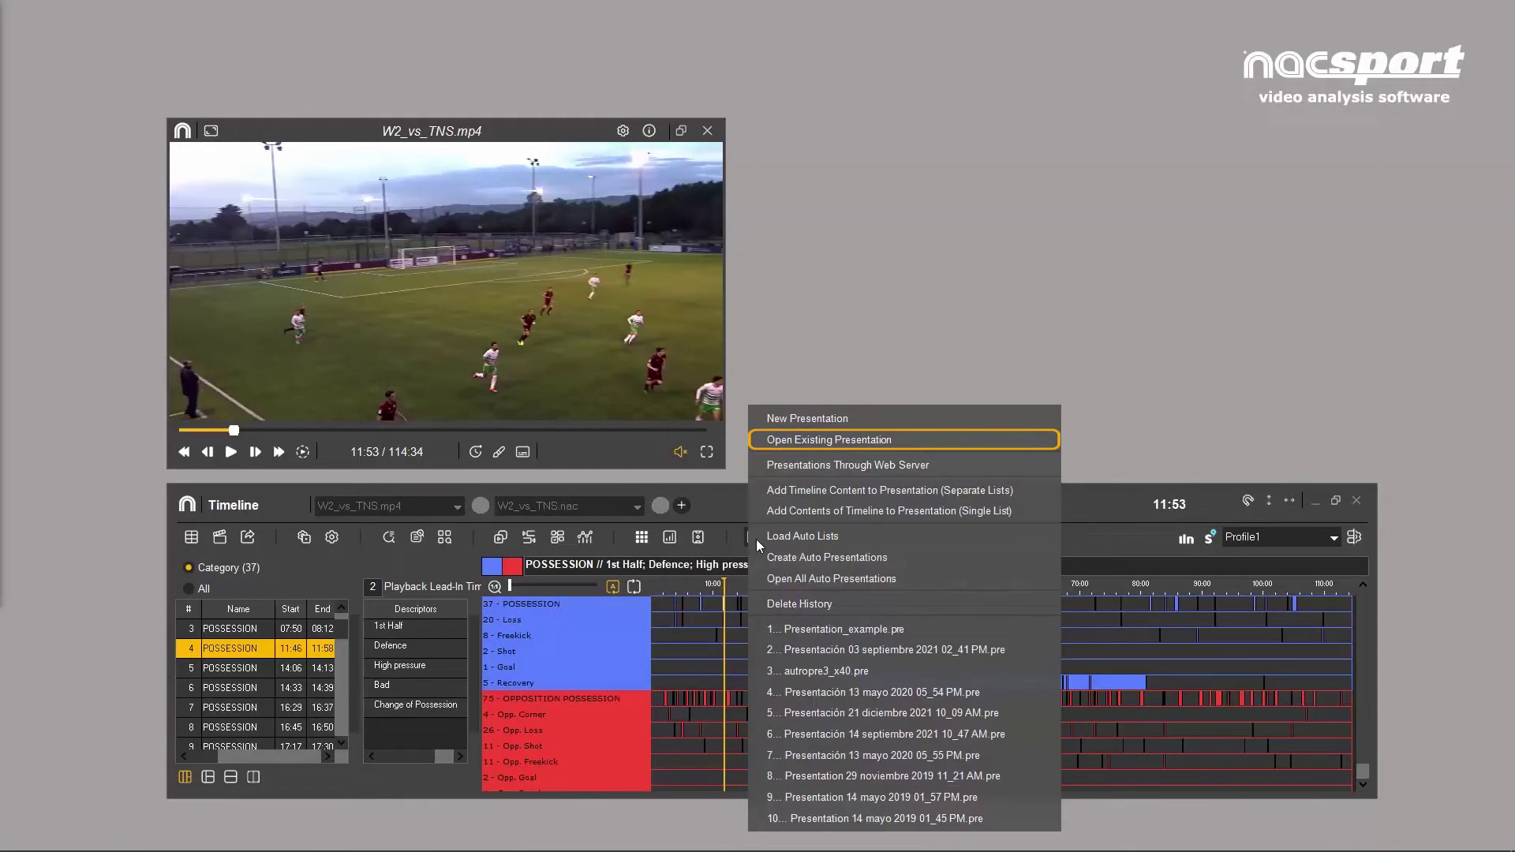
left_click(805, 444)
left_click(686, 363)
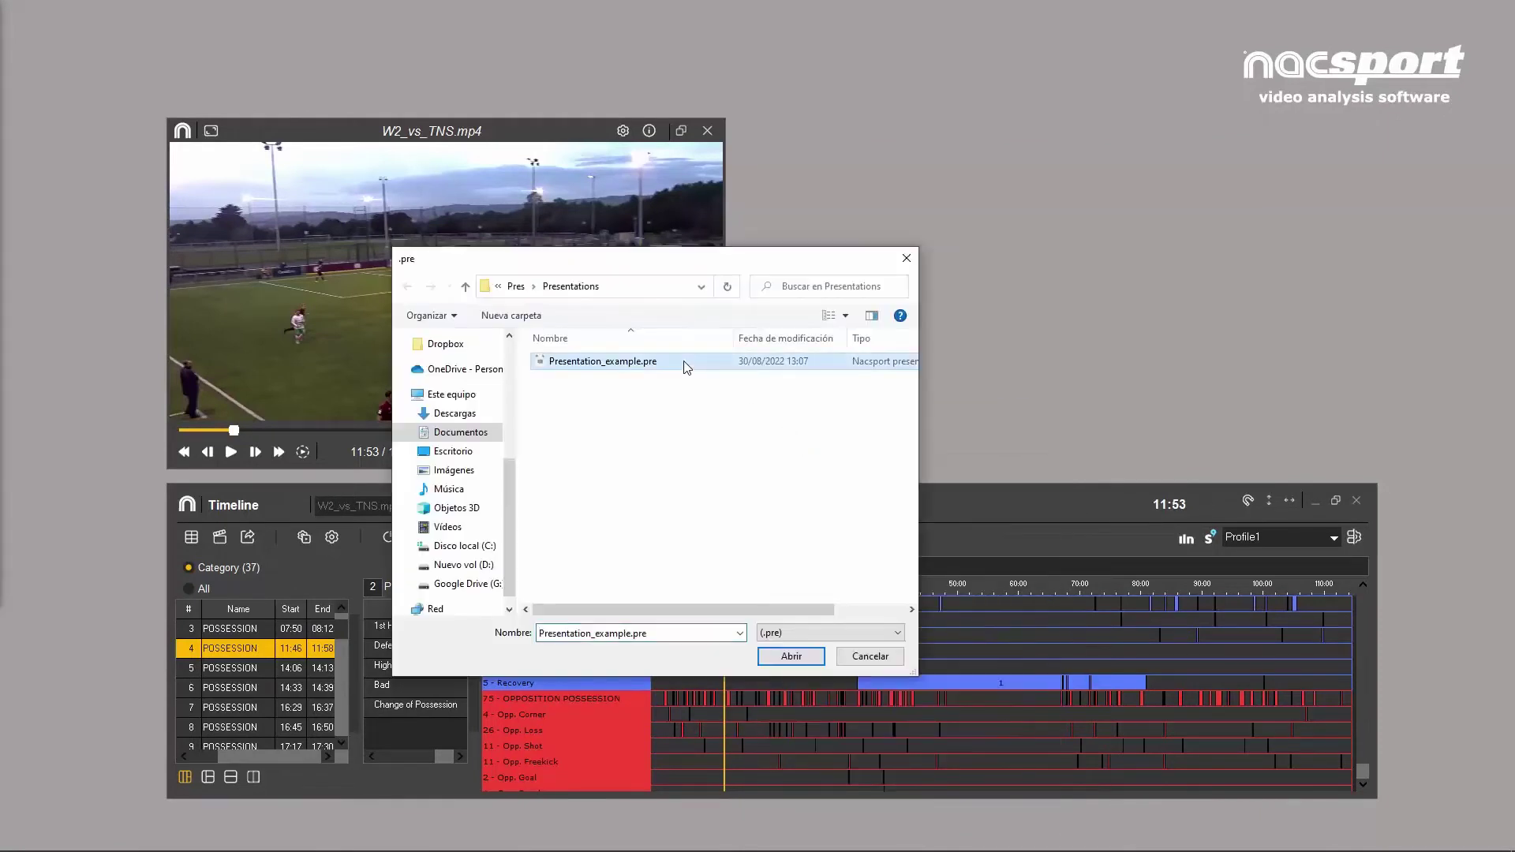
left_click(792, 656)
Show the contents of the presentation's Review list and select its image item and its video transition
left_click(434, 347)
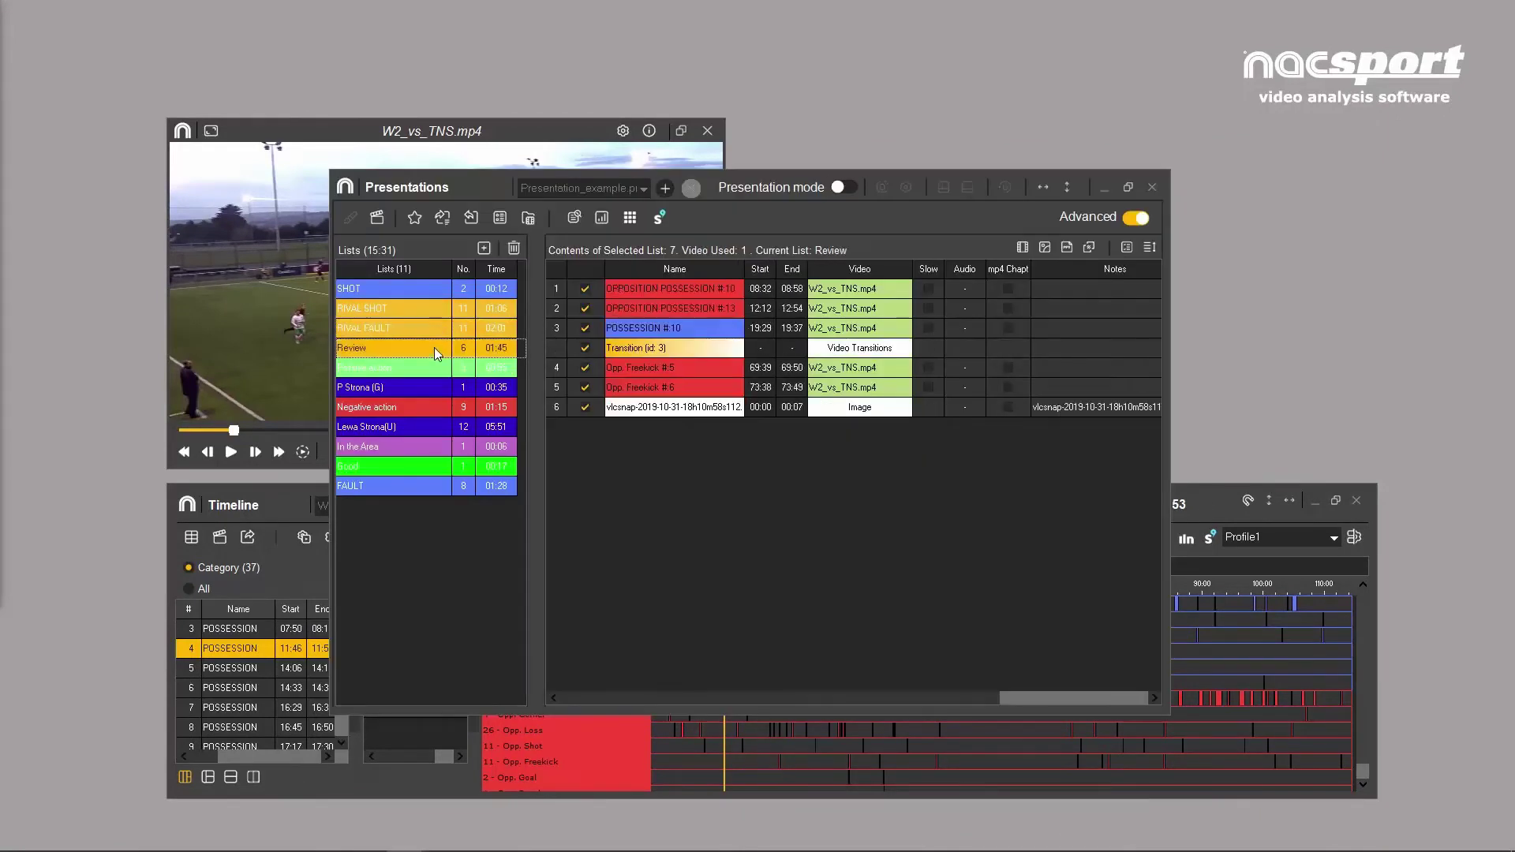
left_click(633, 409)
left_click(638, 351)
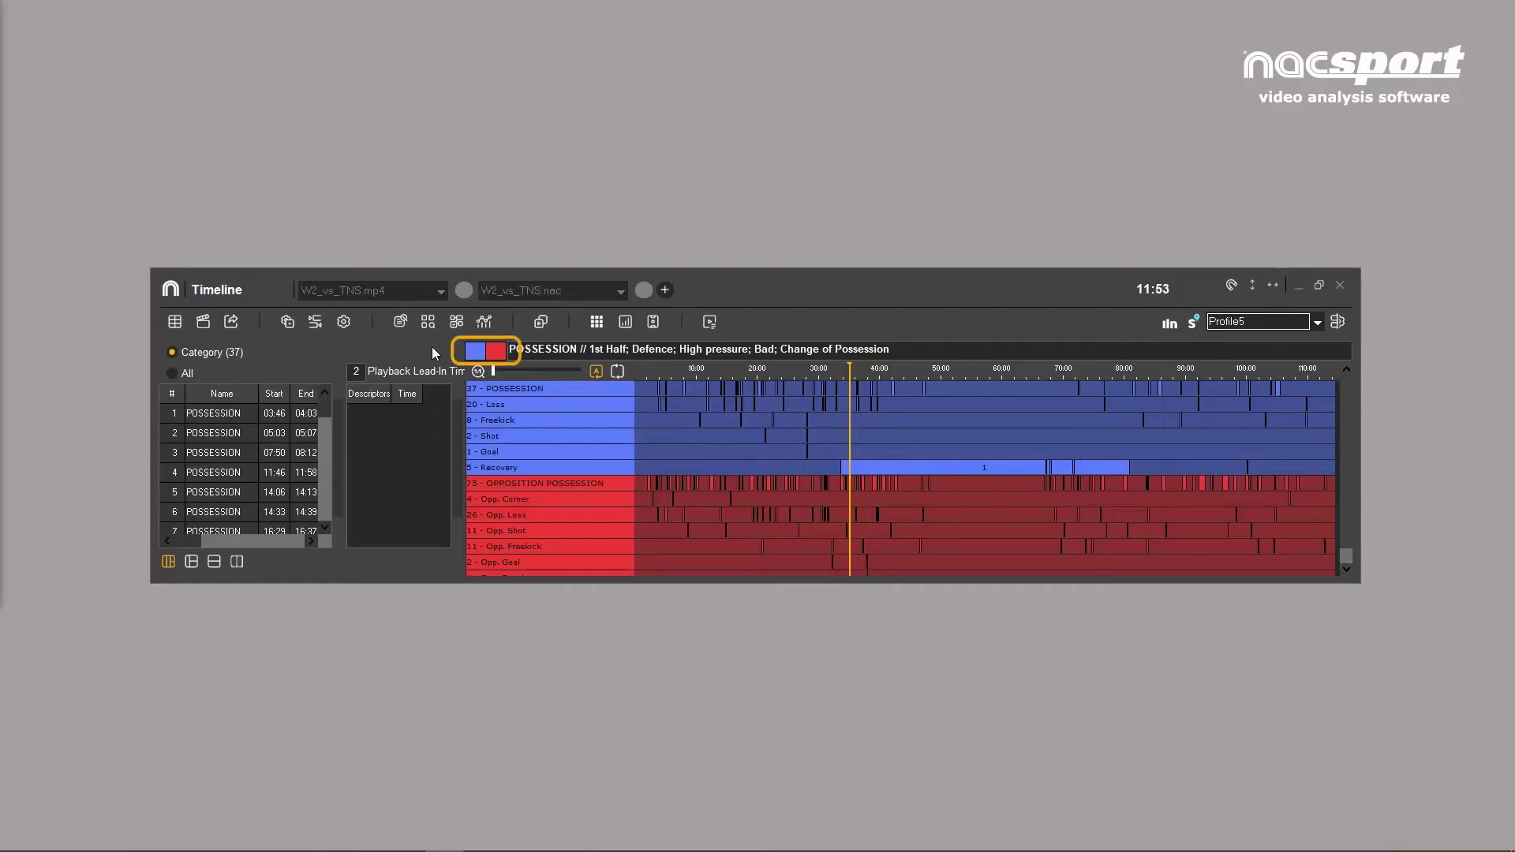
Hide and redisplay the blue and red category groups in the timeline, separately and both together
left_click(476, 352)
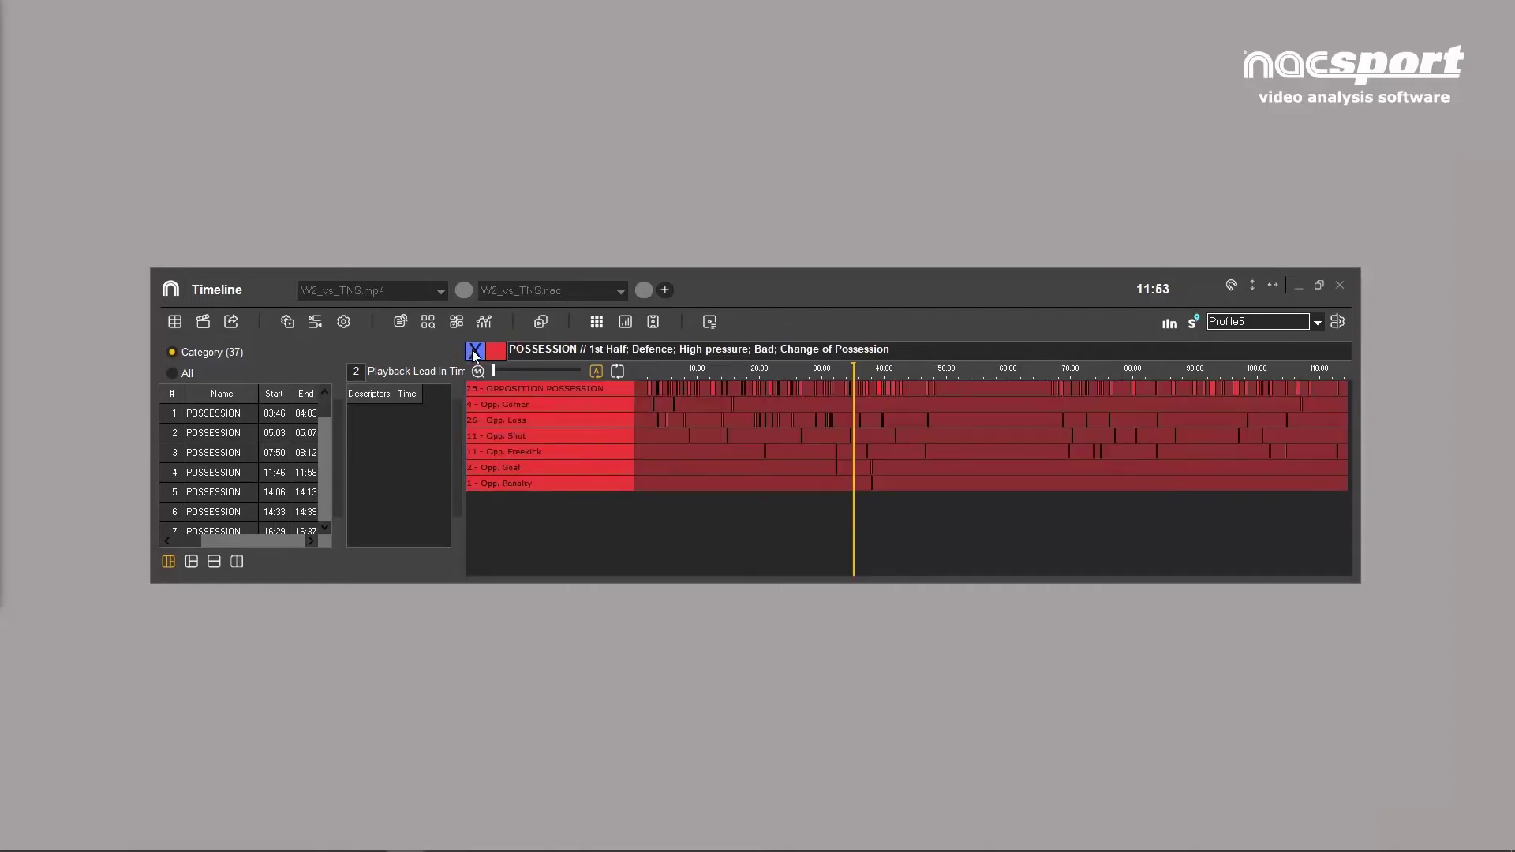
left_click(475, 352)
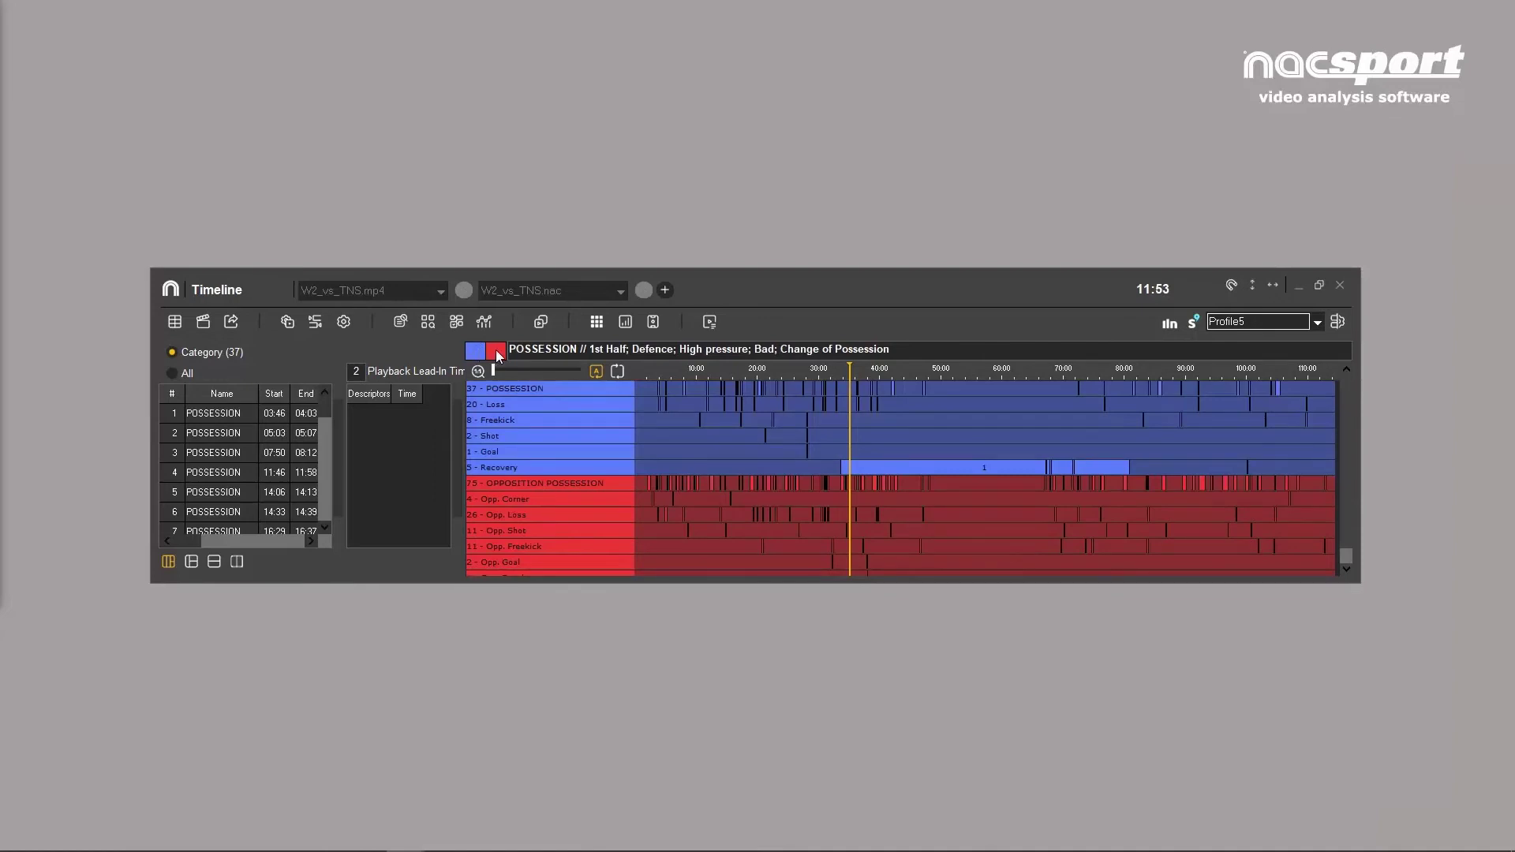
left_click(496, 352)
left_click(475, 352)
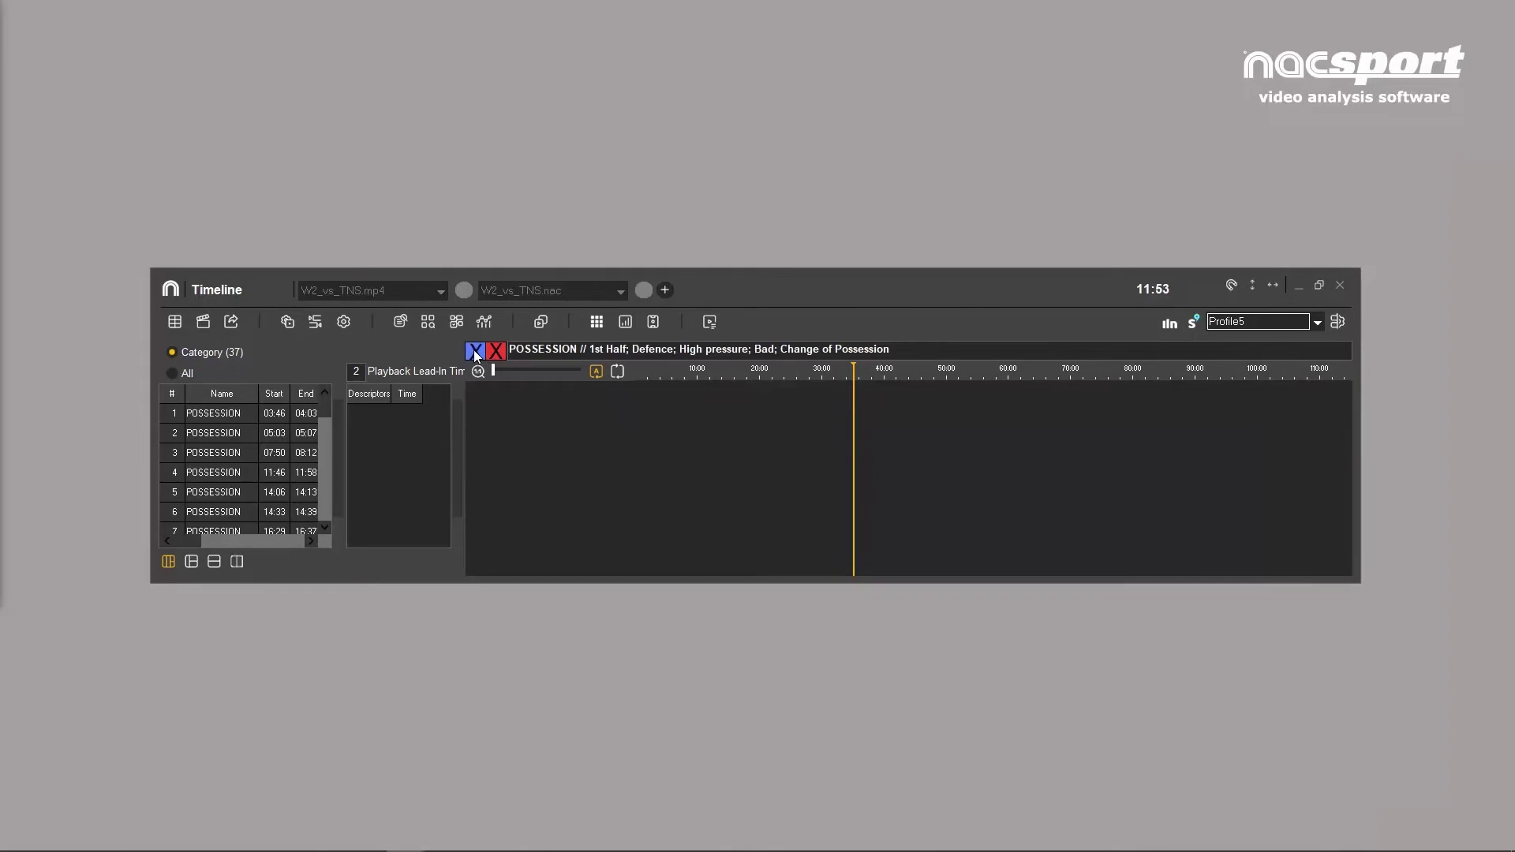
left_click(474, 352)
left_click(496, 350)
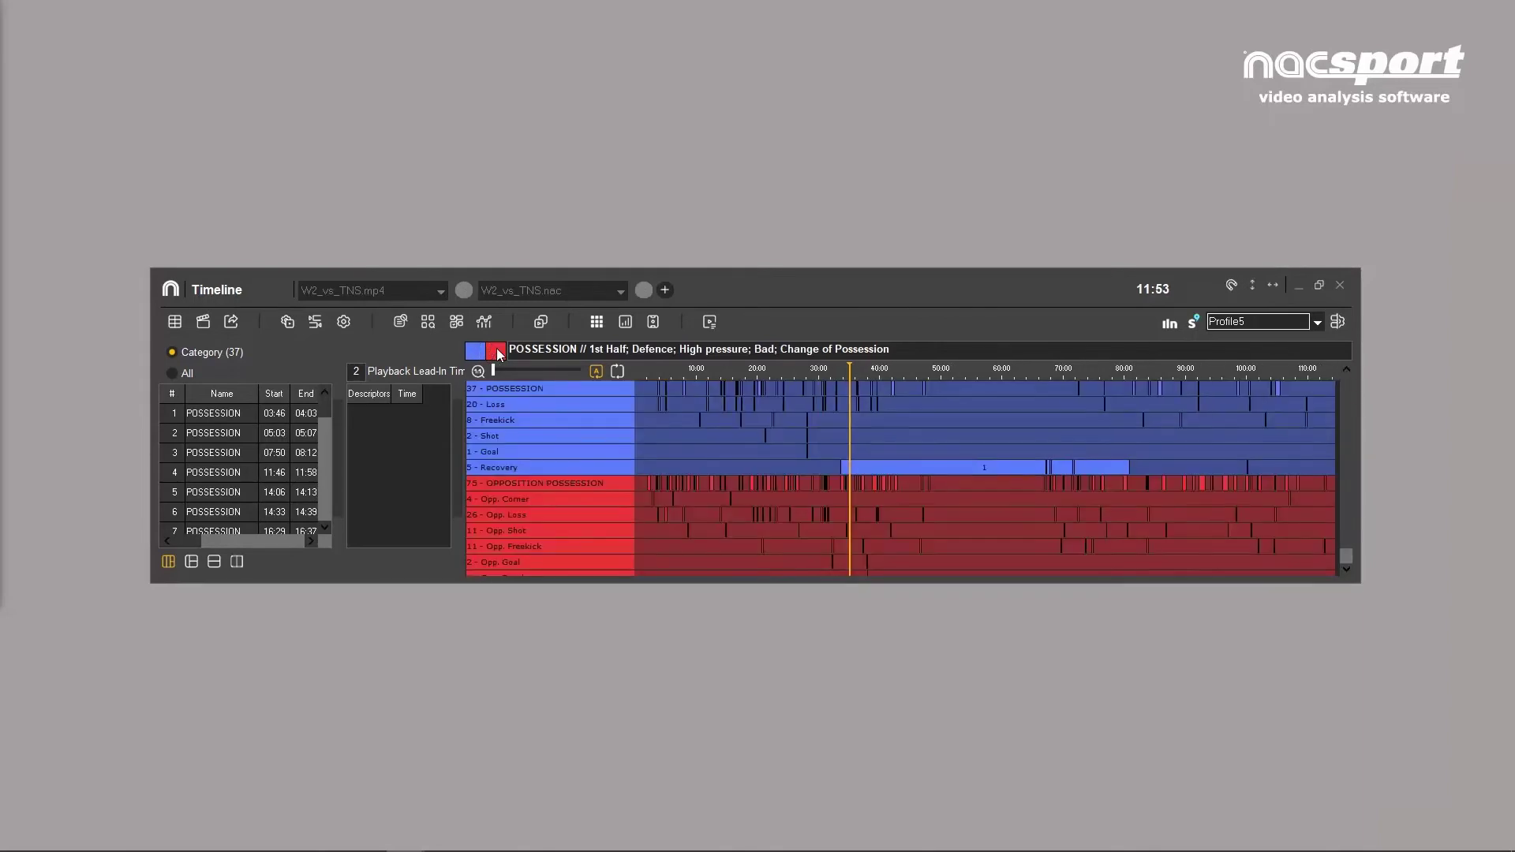
left_click(473, 352)
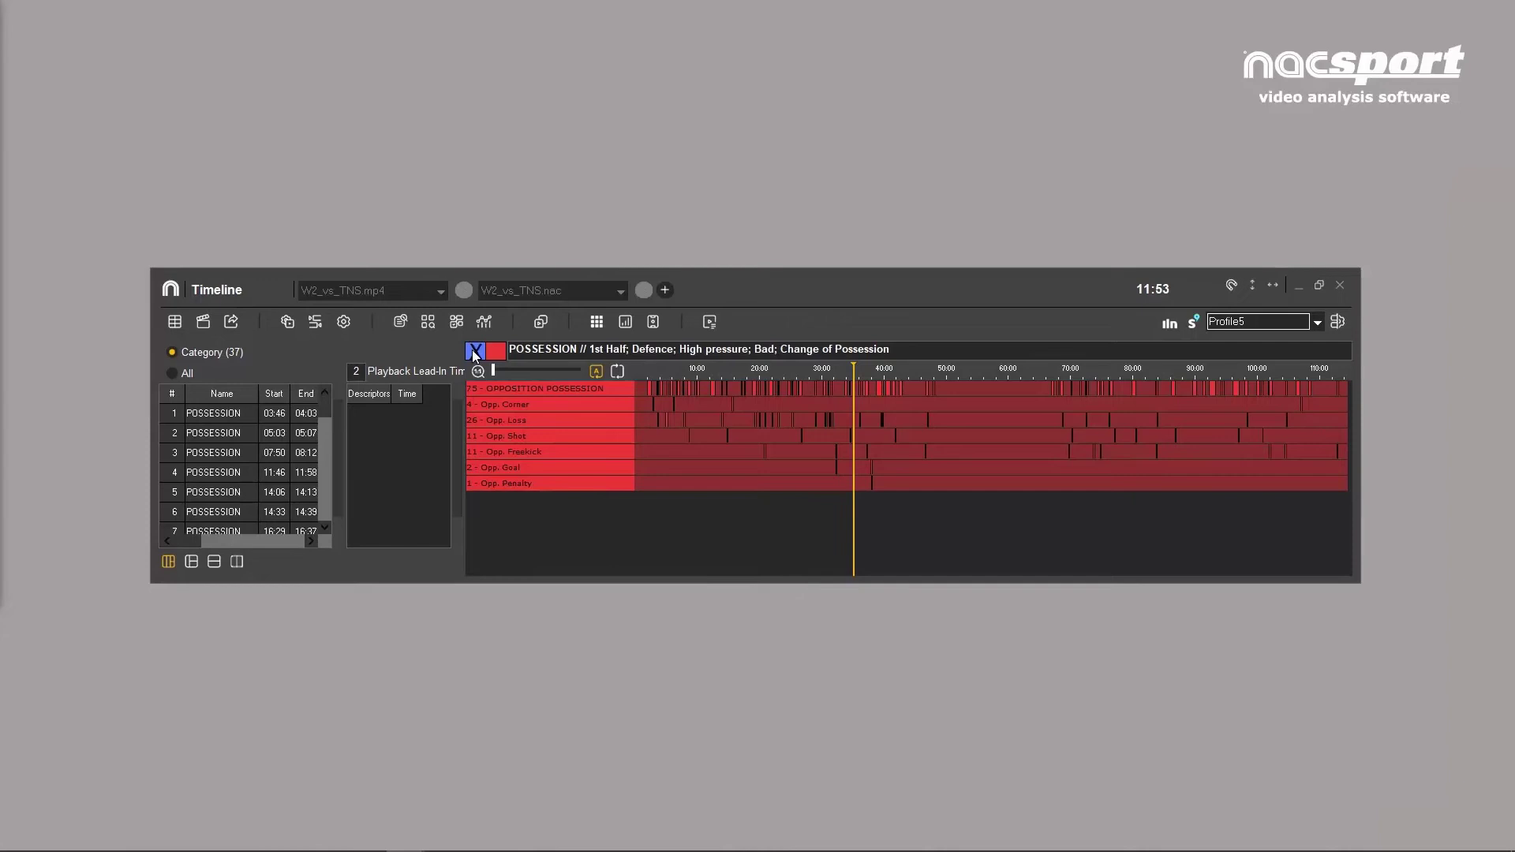
left_click(474, 352)
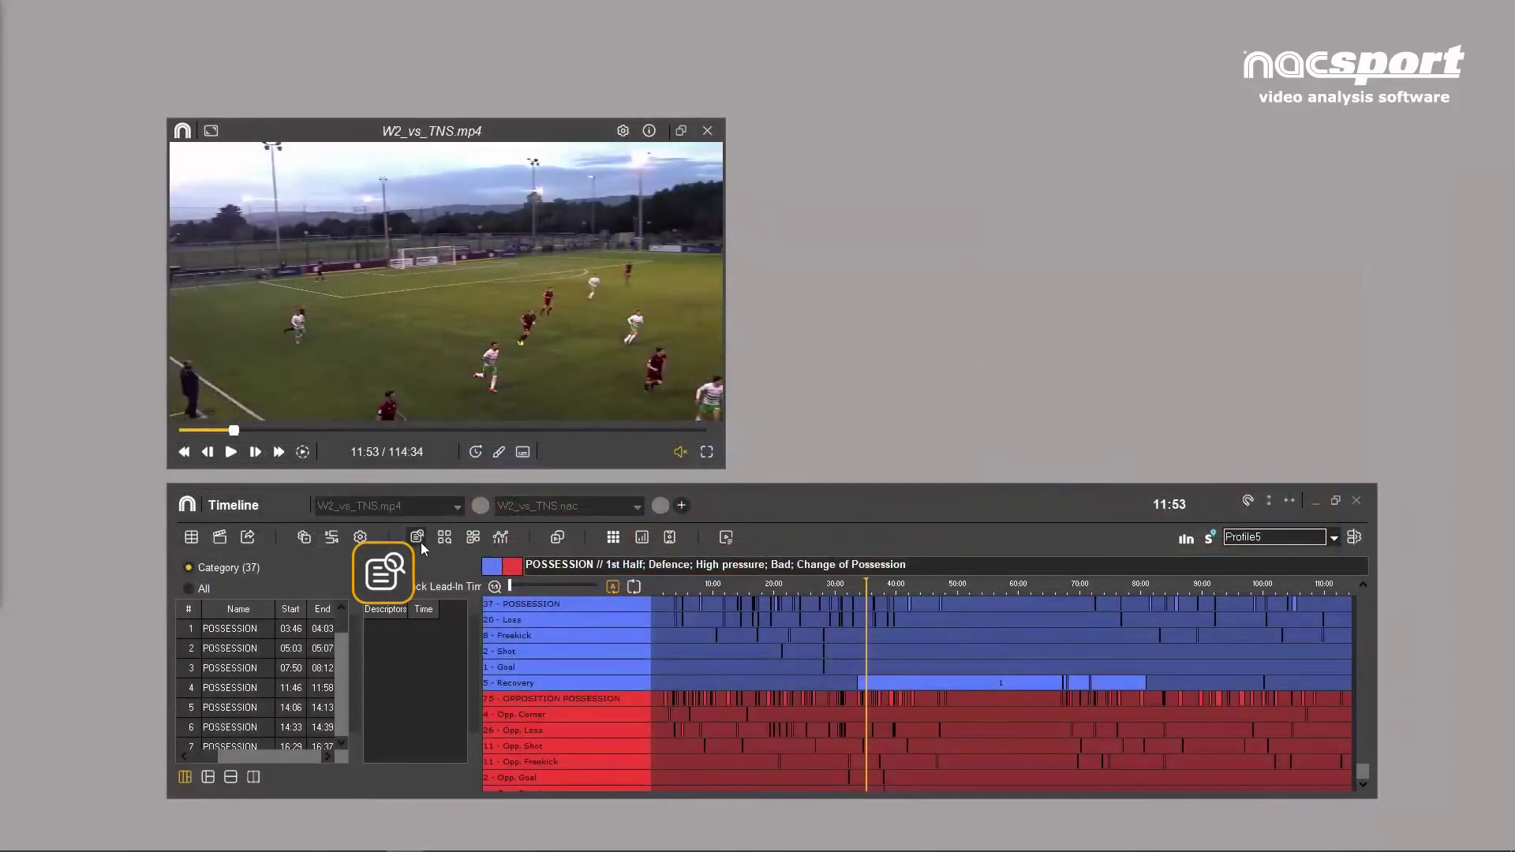
Search the timeline's registers by descriptors for Possession
left_click(418, 541)
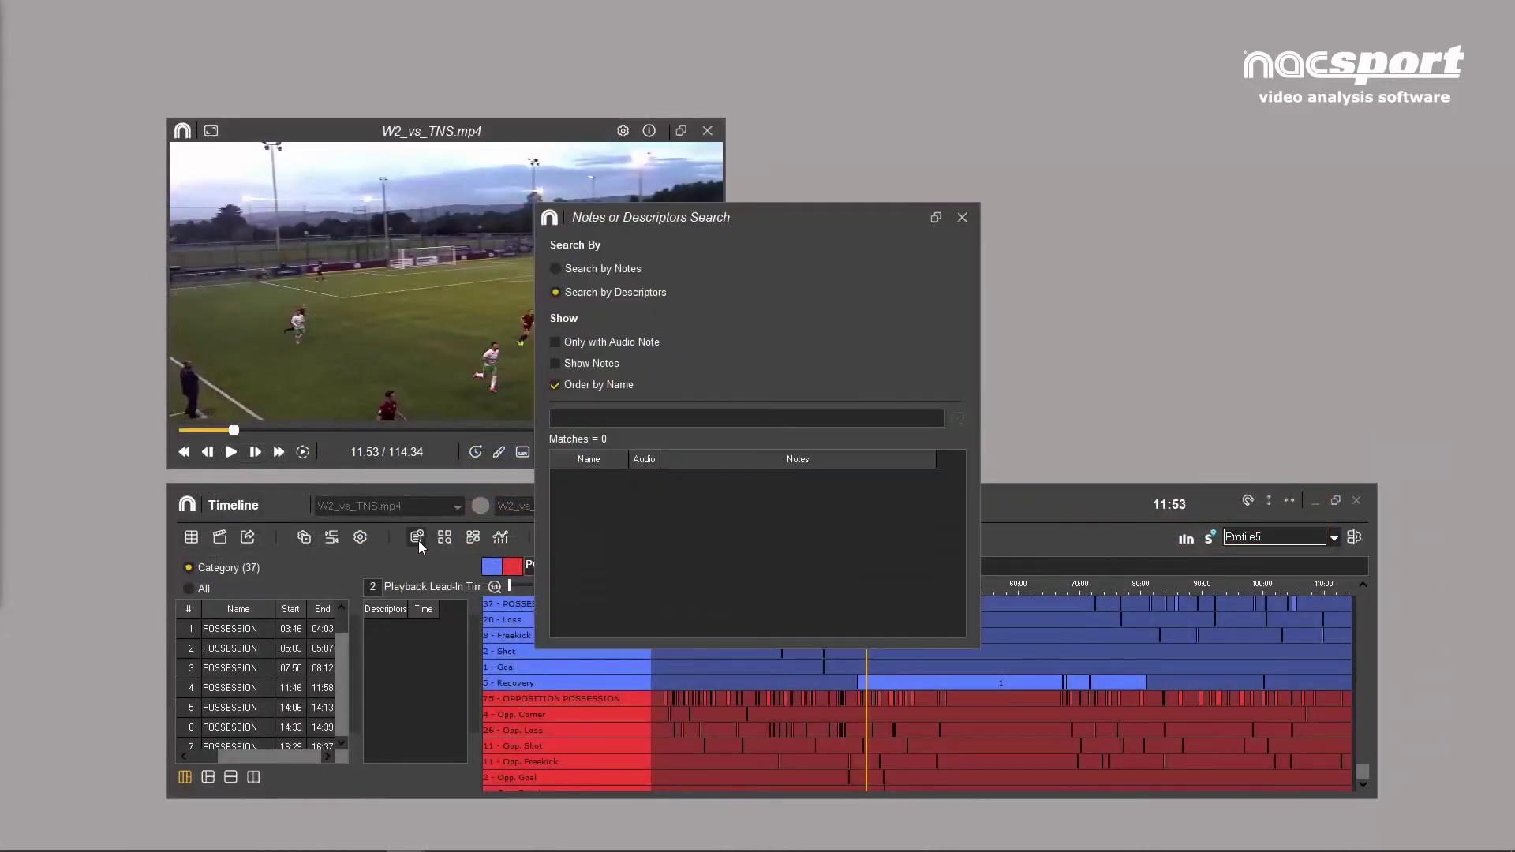
type("Possession")
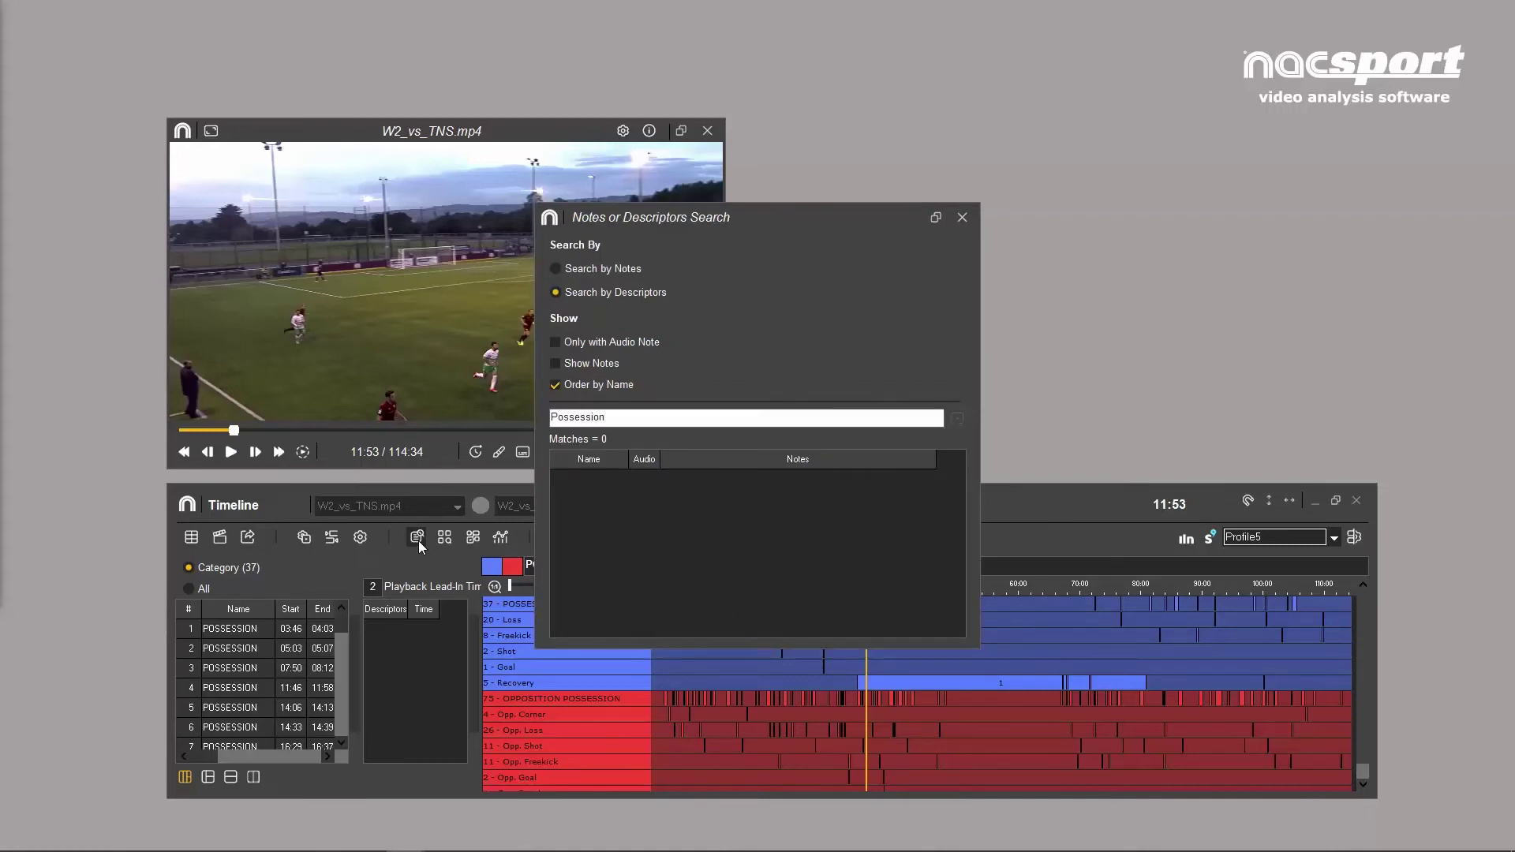
key("Return")
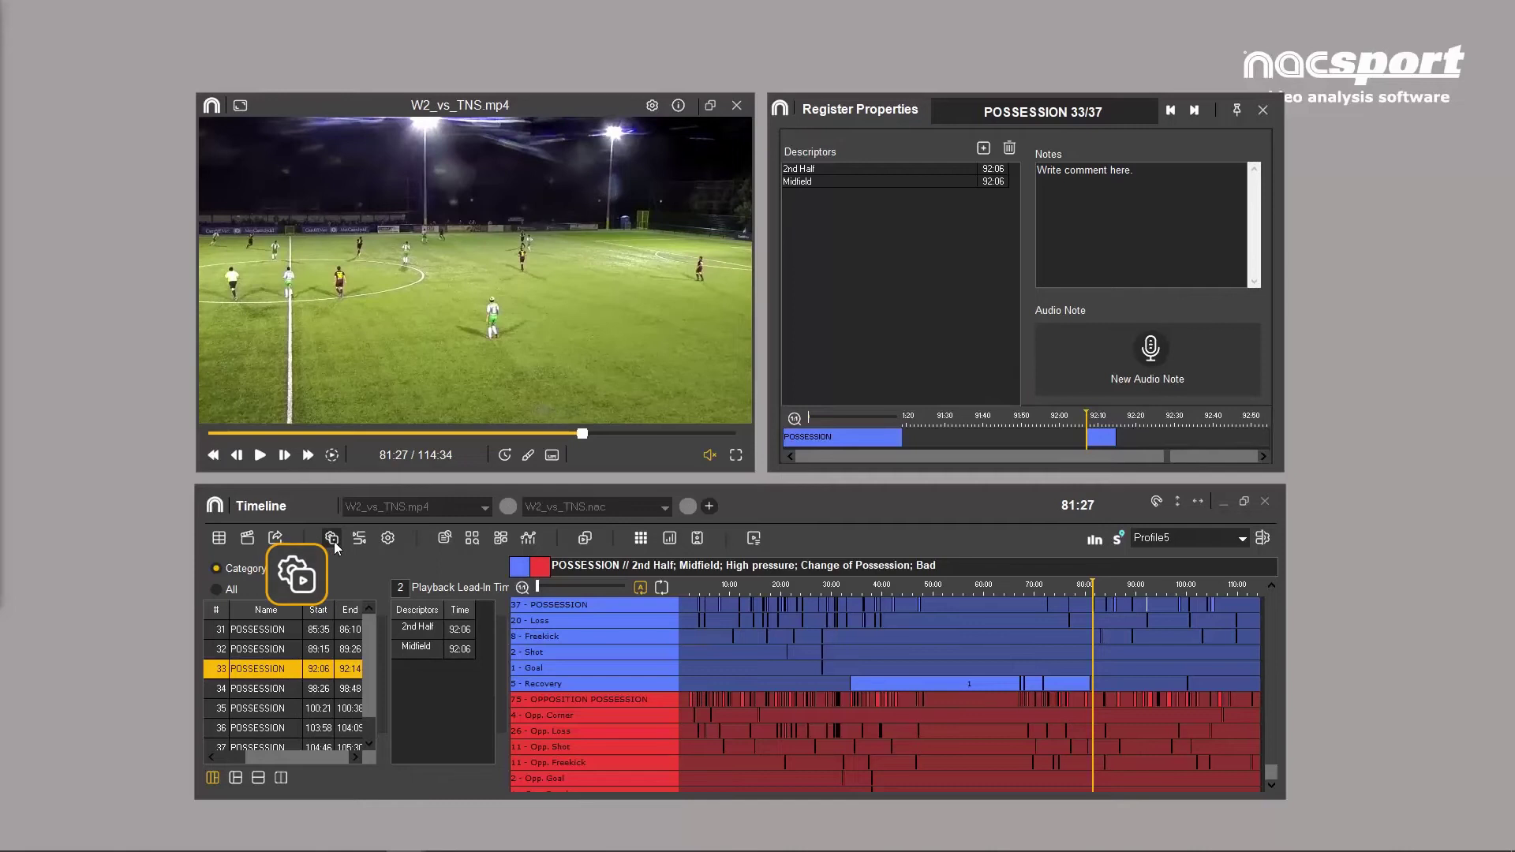
Move the start of POSSESSION register 33 earlier in the register properties, and go on to register 34 before closing them
left_click_drag(1087, 438, 1061, 444)
key("Down")
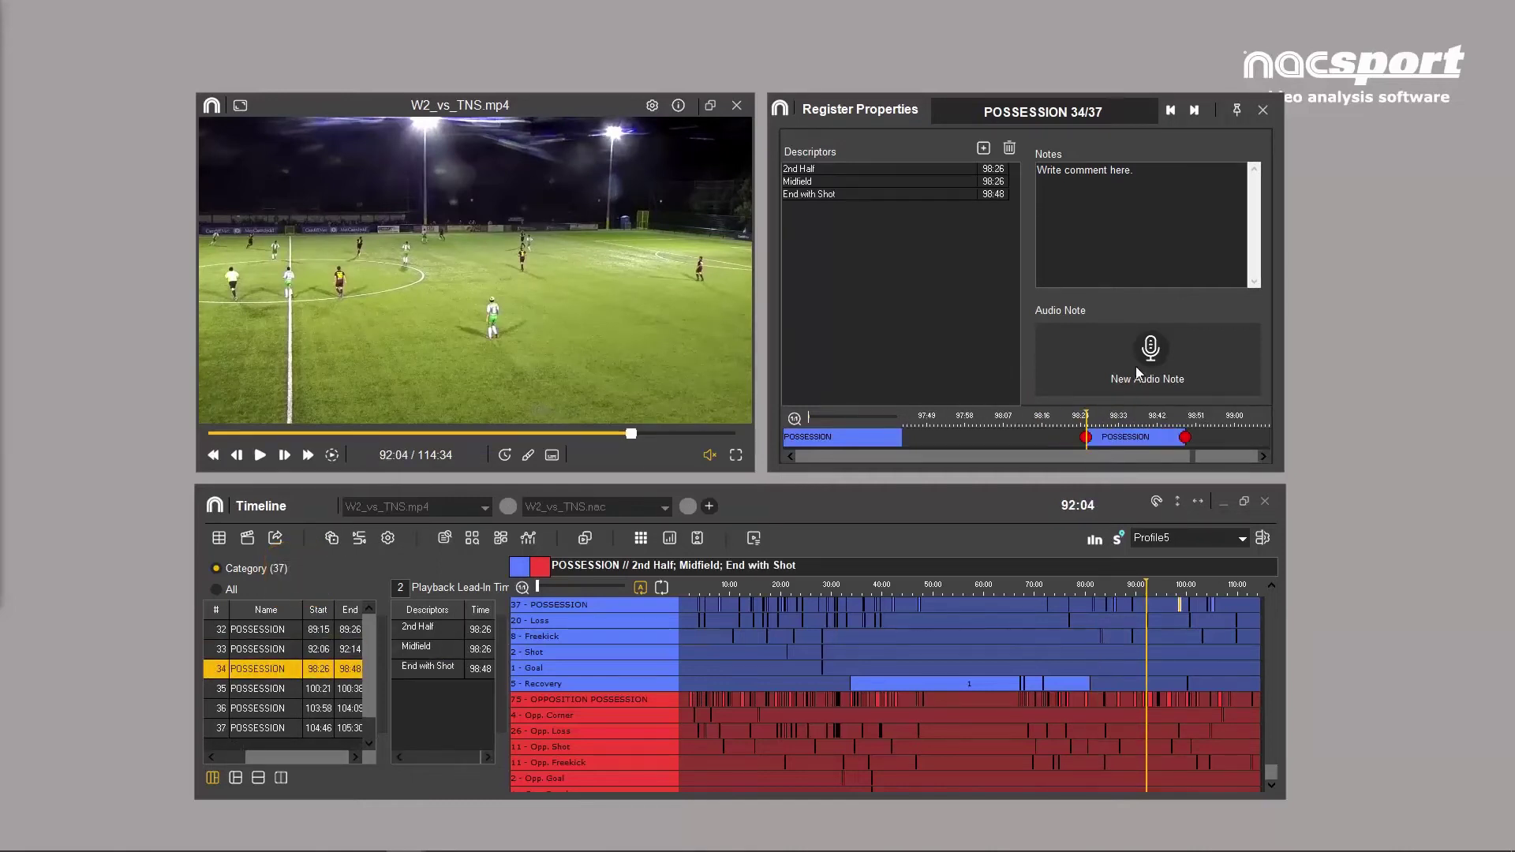
left_click(1264, 111)
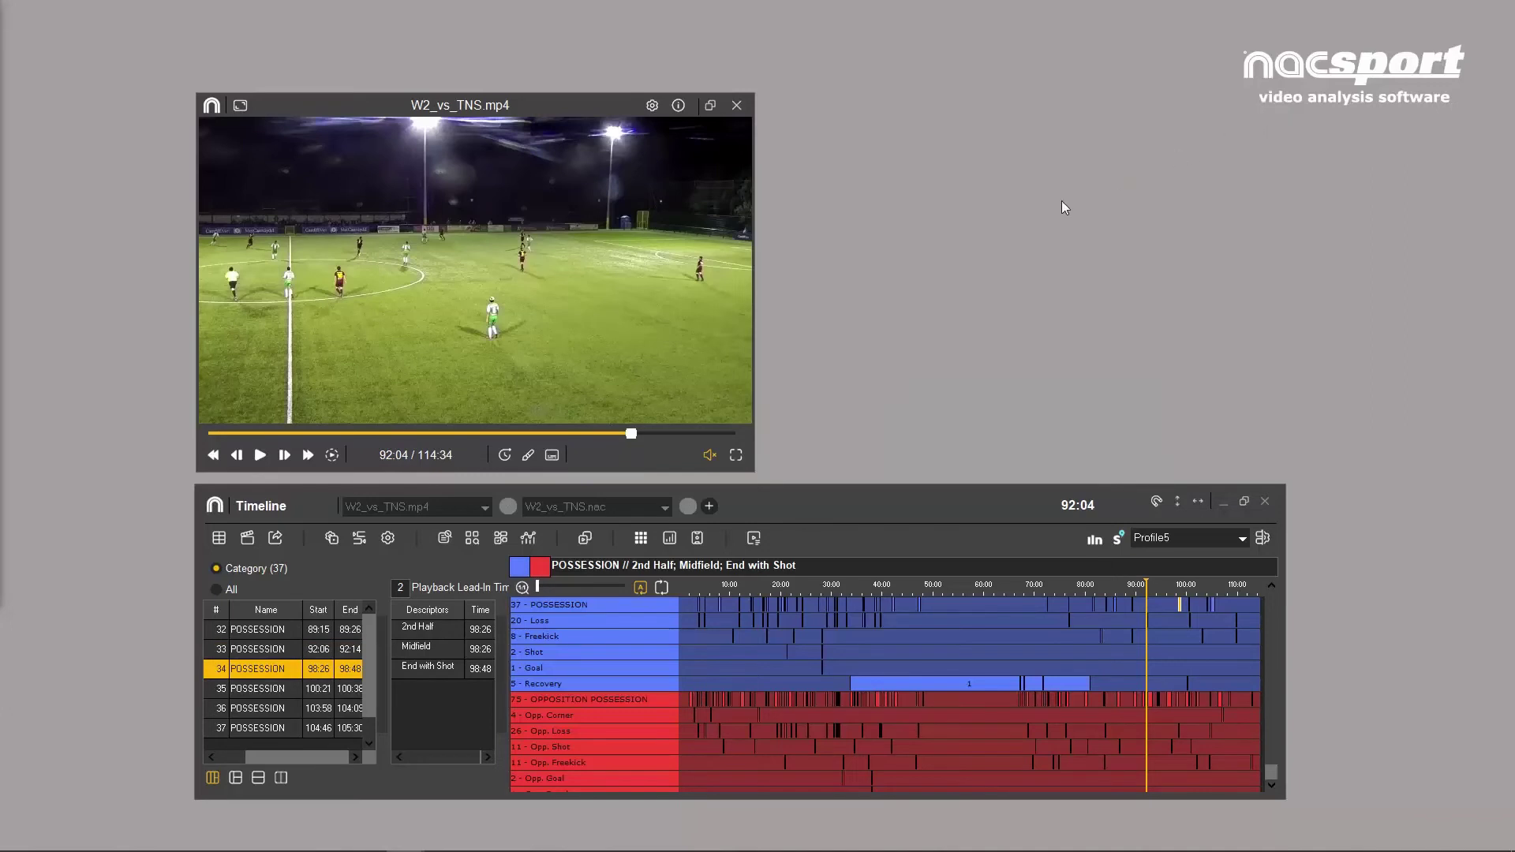
Change the register start by 3 seconds for the checked categories, counting from the beginning of the video, and save the change
left_click(360, 538)
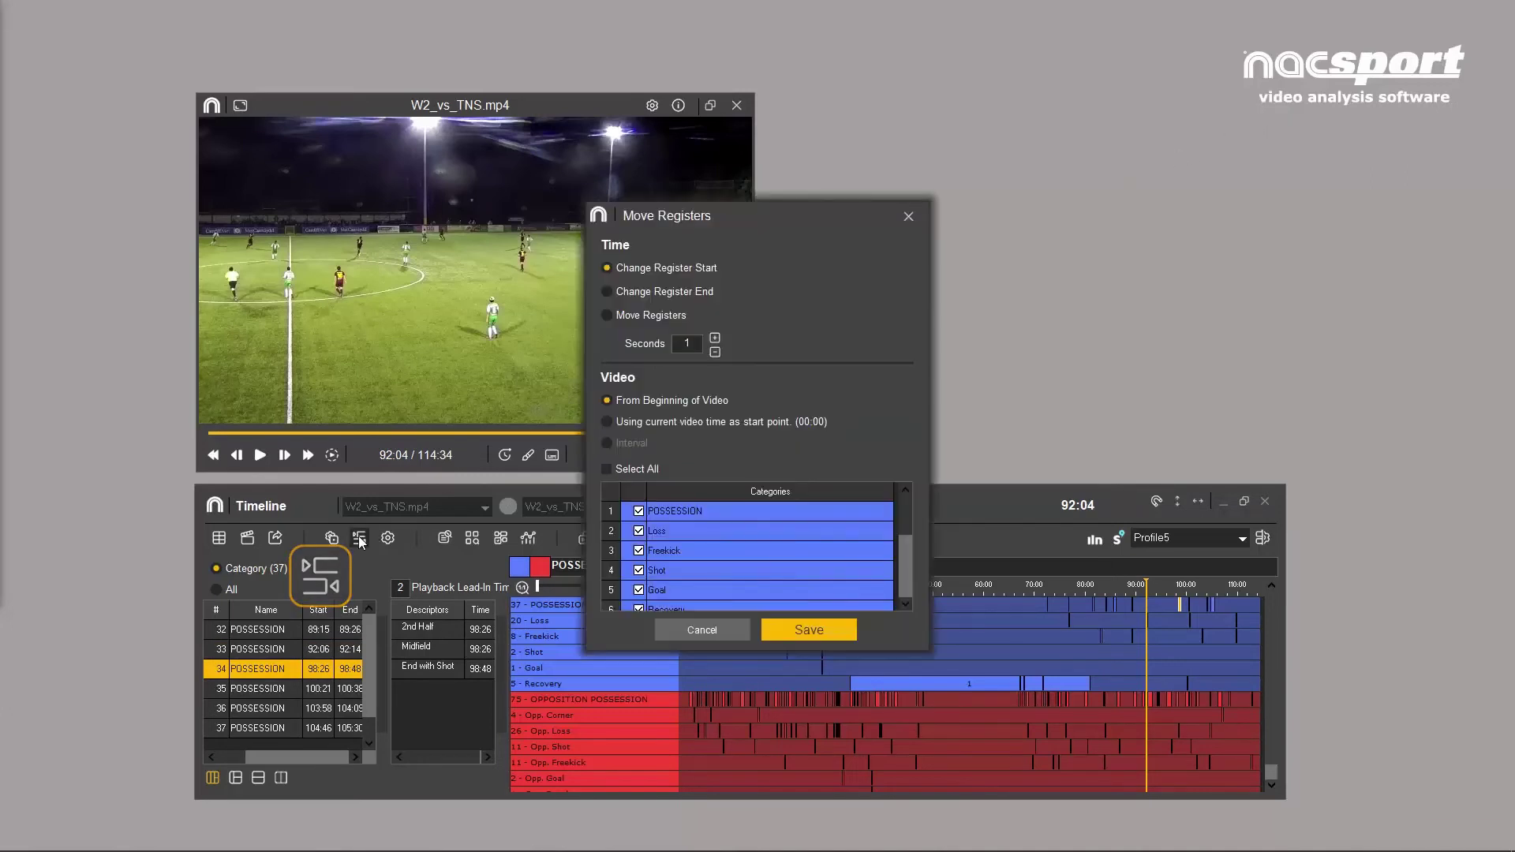
left_click(715, 338)
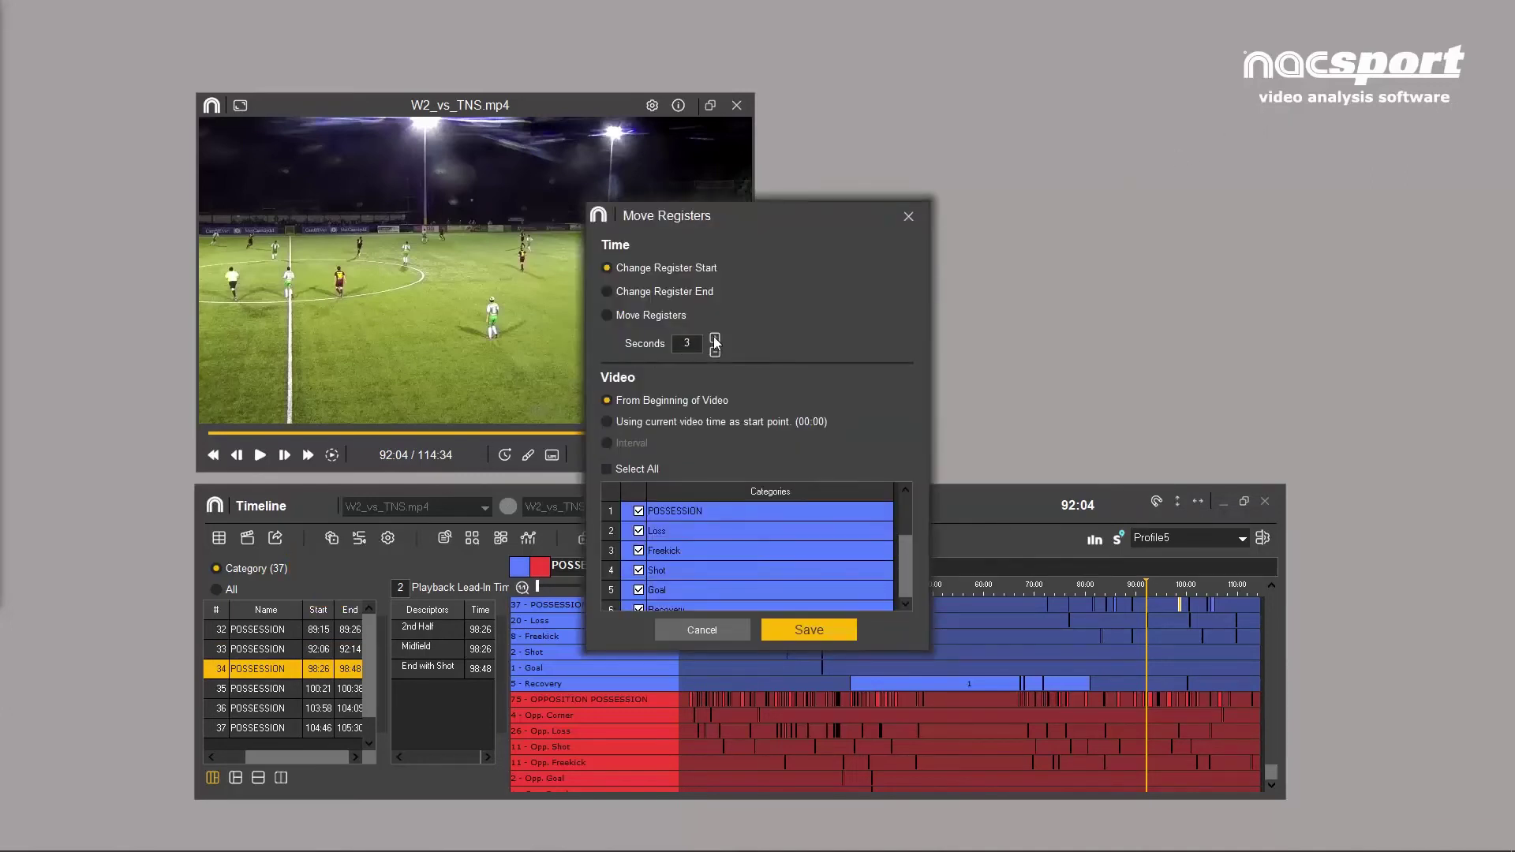
left_click(793, 631)
left_click(756, 495)
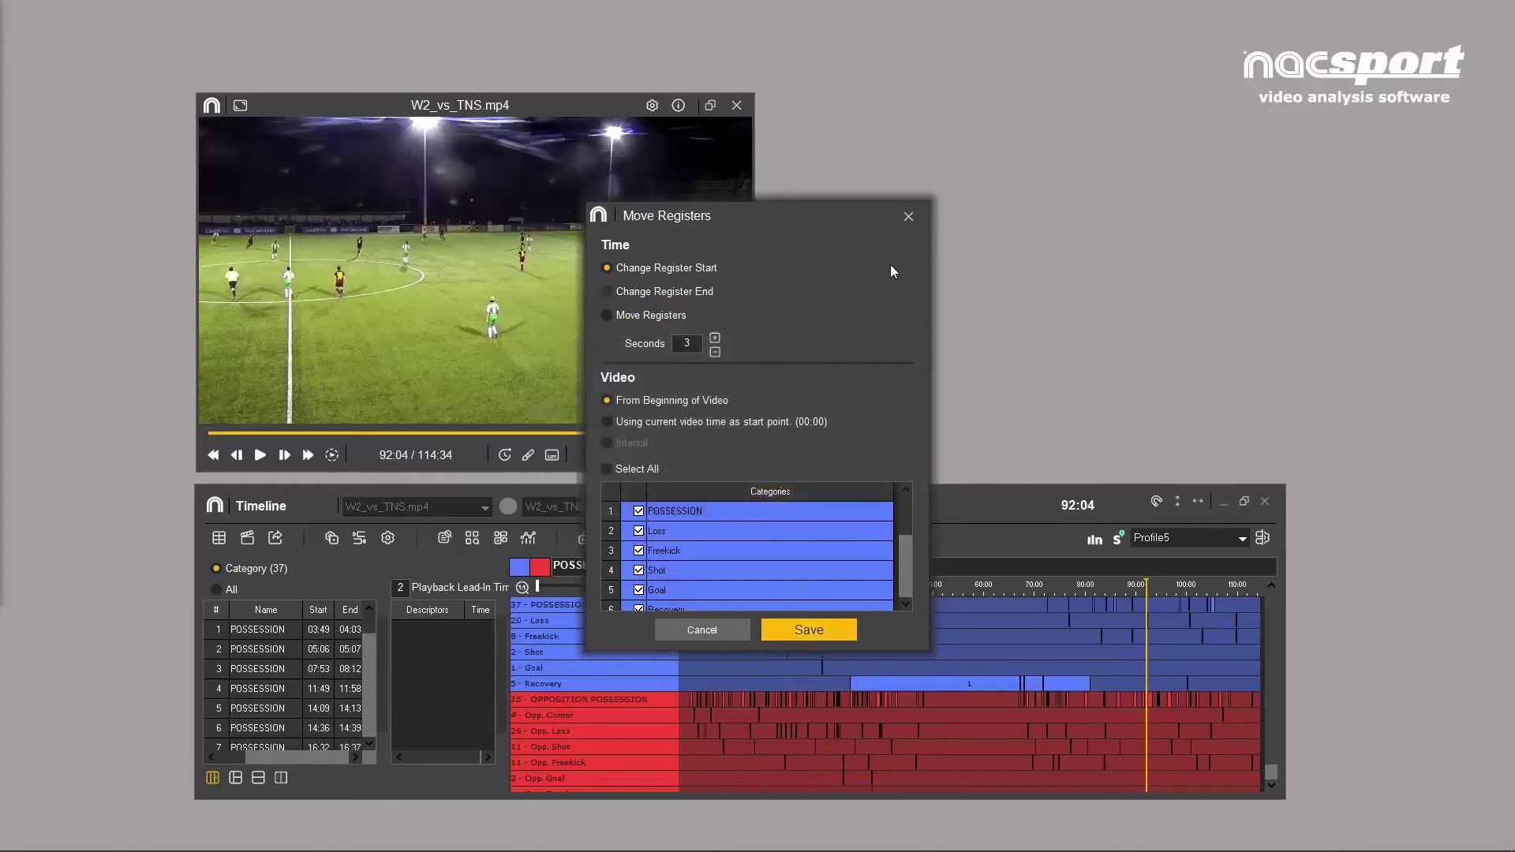
left_click(908, 217)
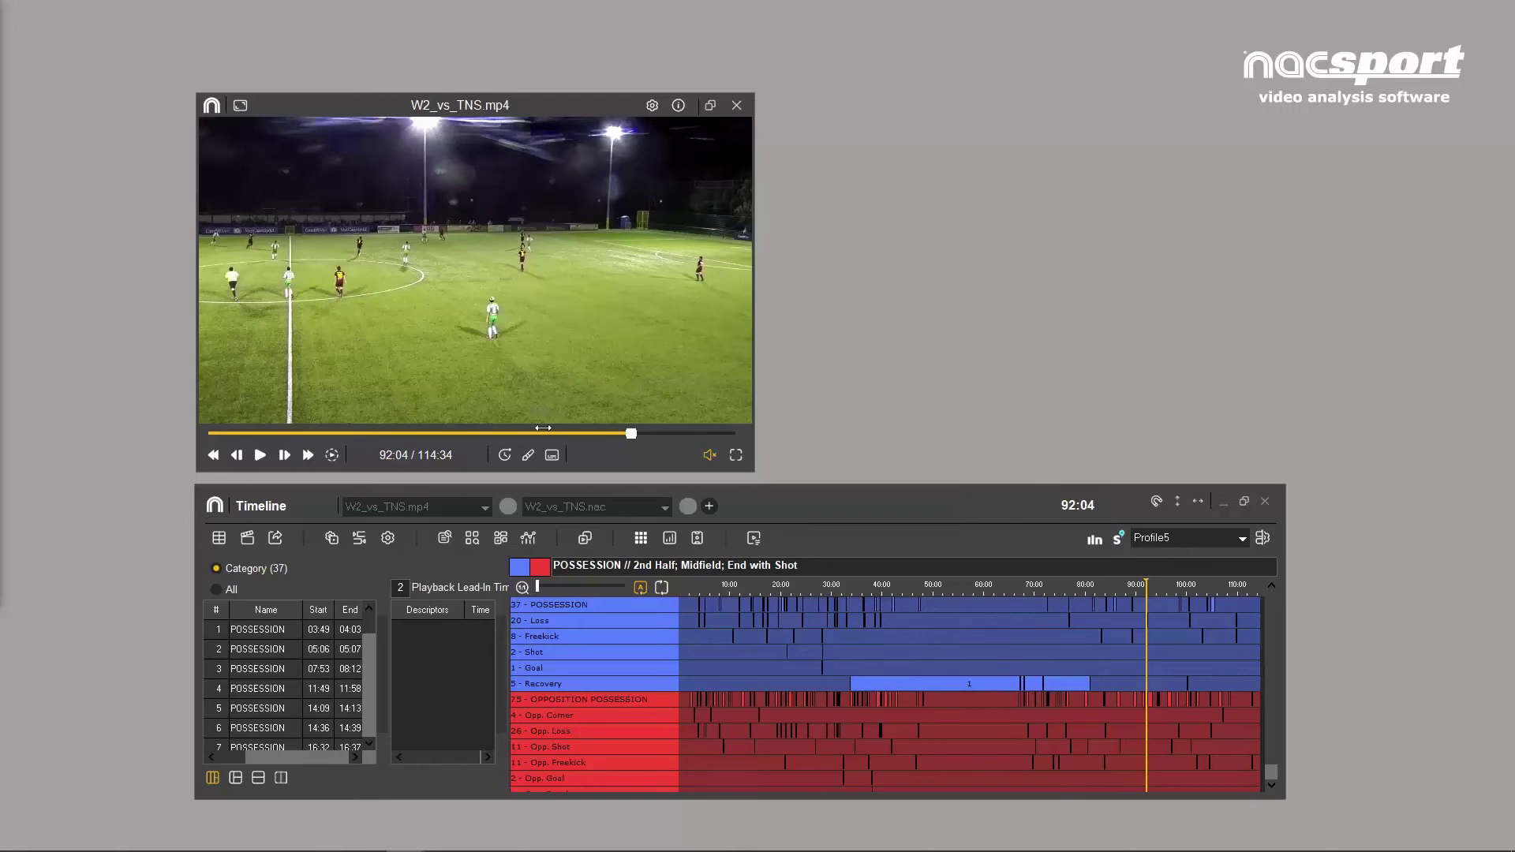
Look through the timeline's additional options and the options for uploading video and XML to Sharimg
left_click(391, 537)
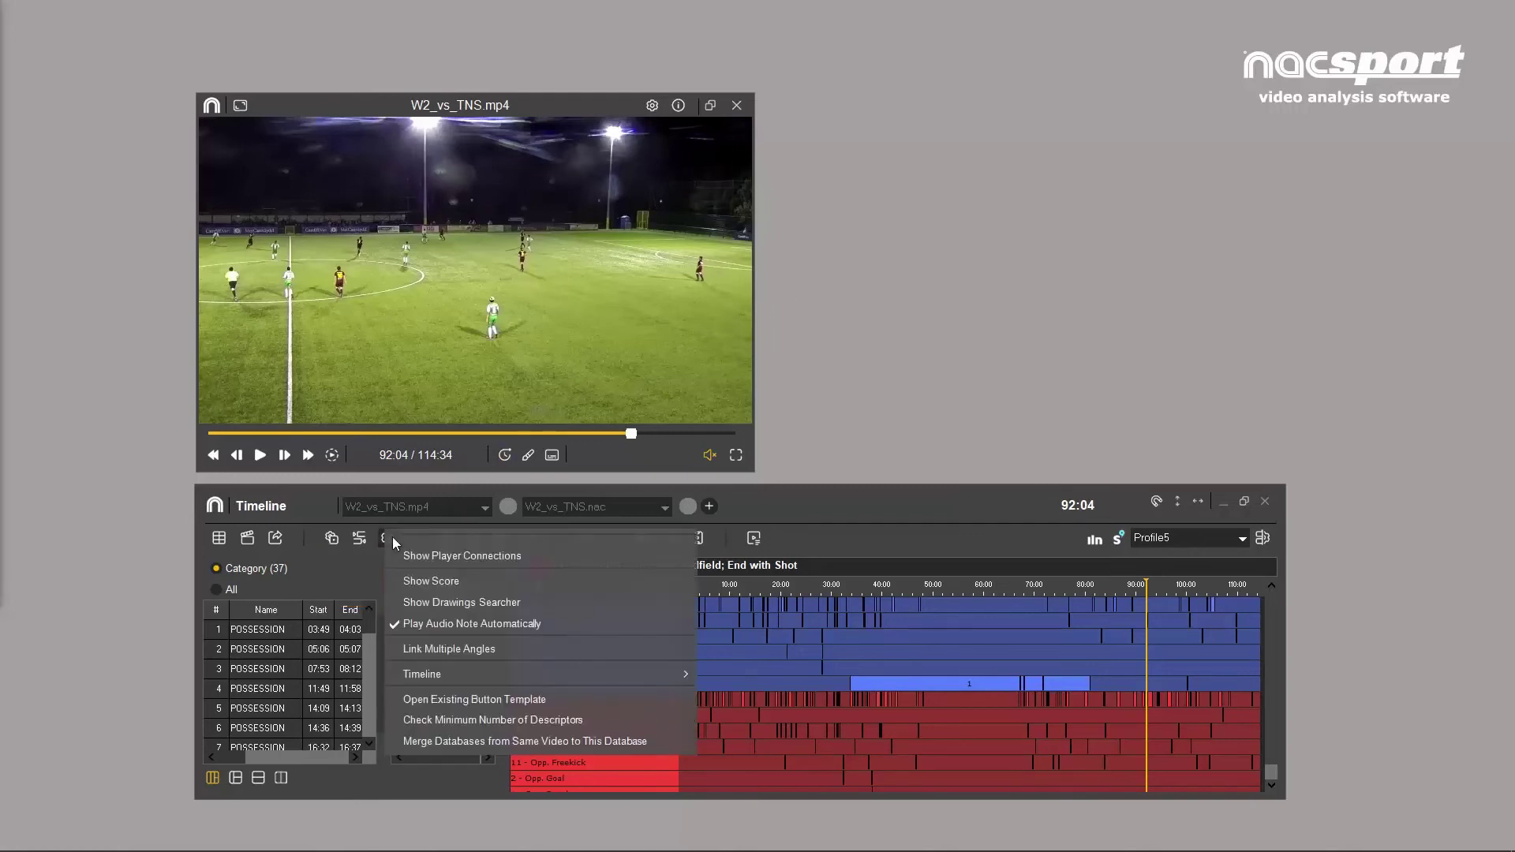
mouse_move(448, 674)
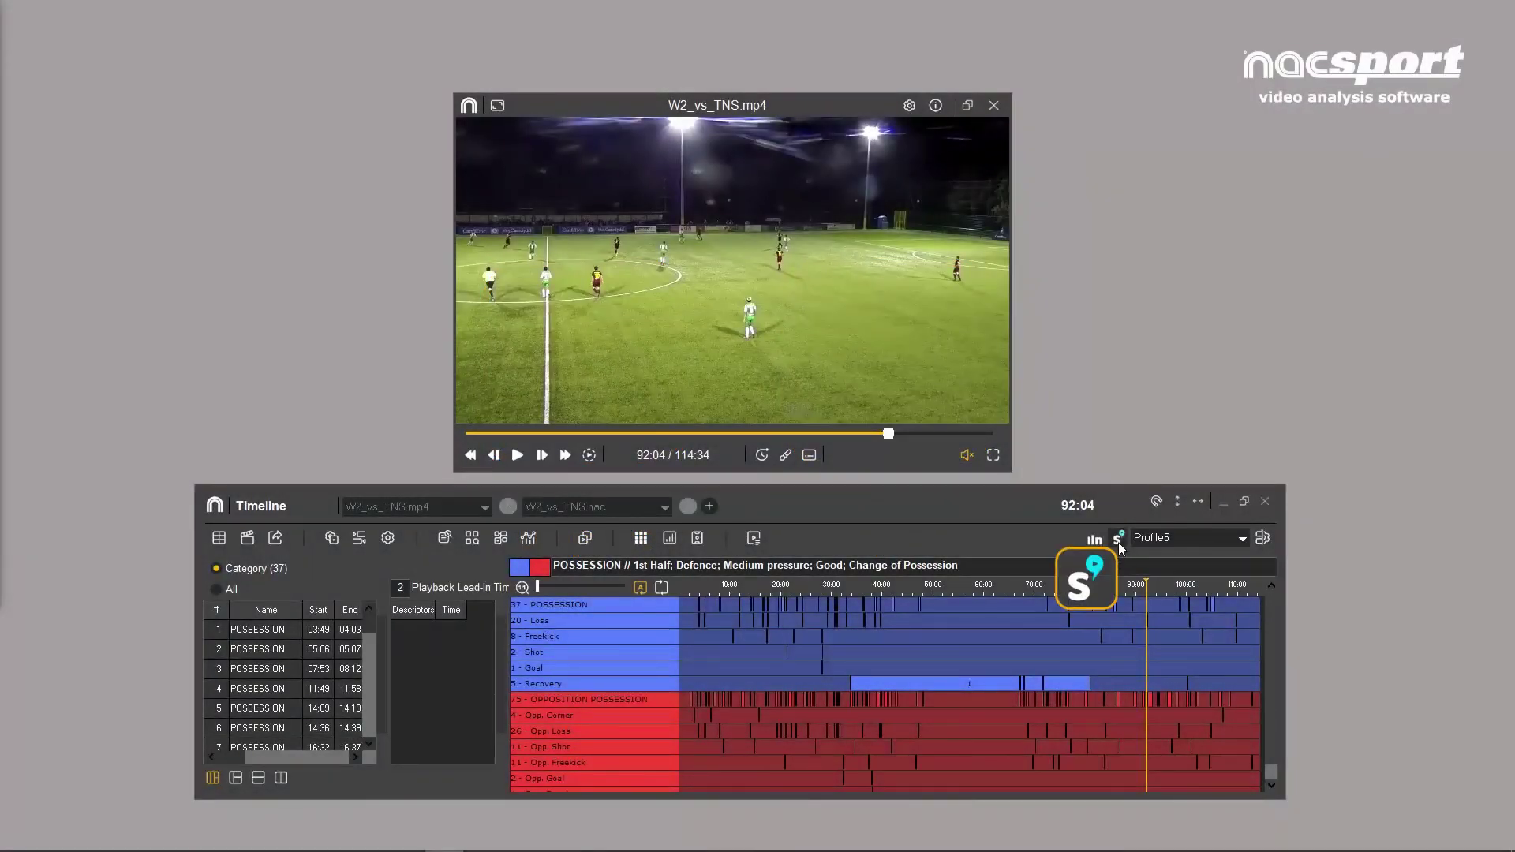
left_click(1119, 539)
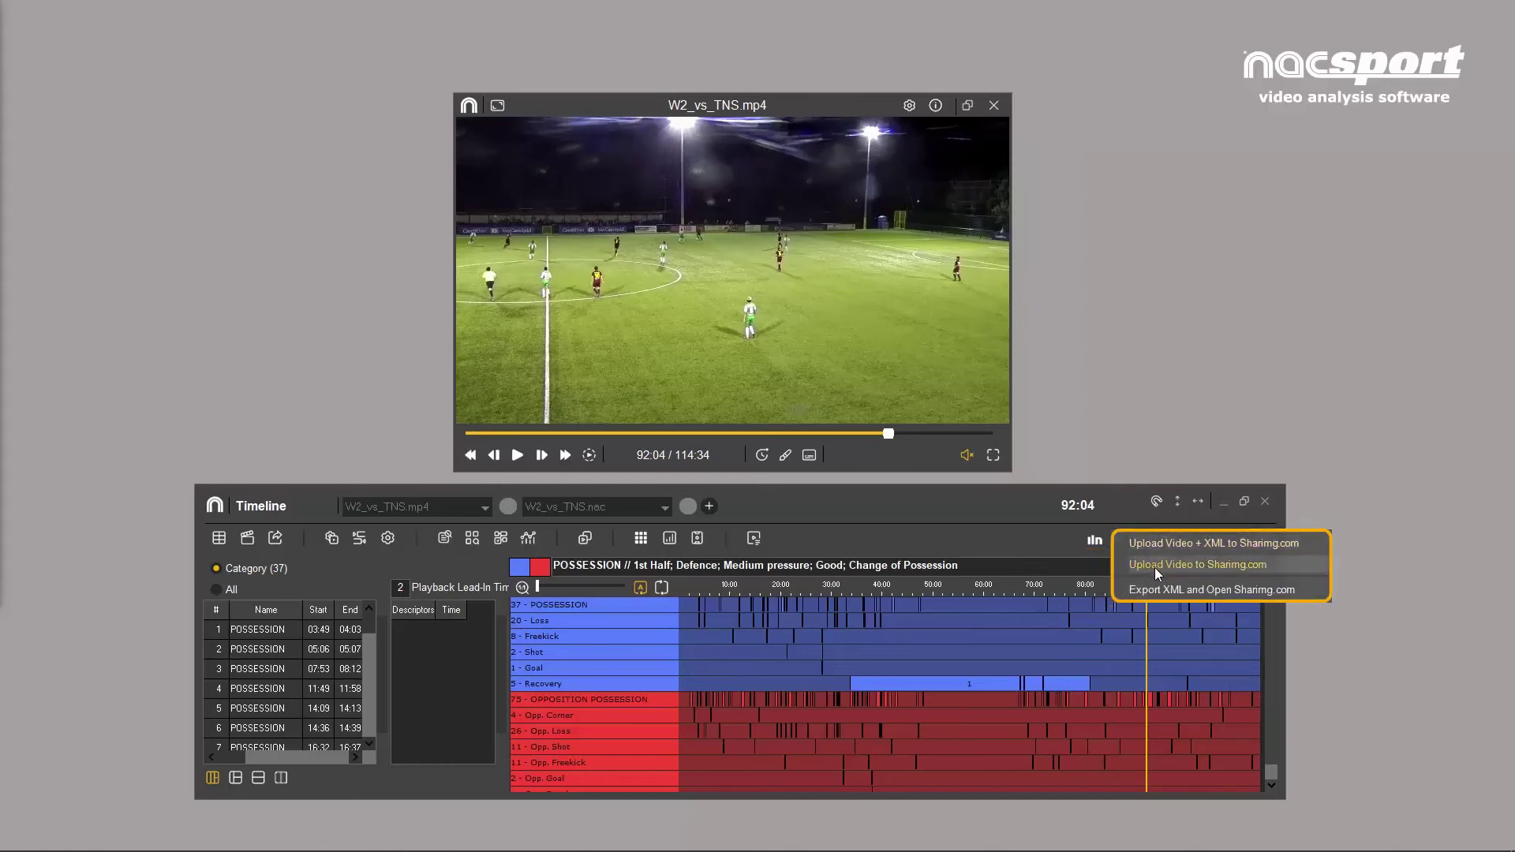
left_click(1084, 554)
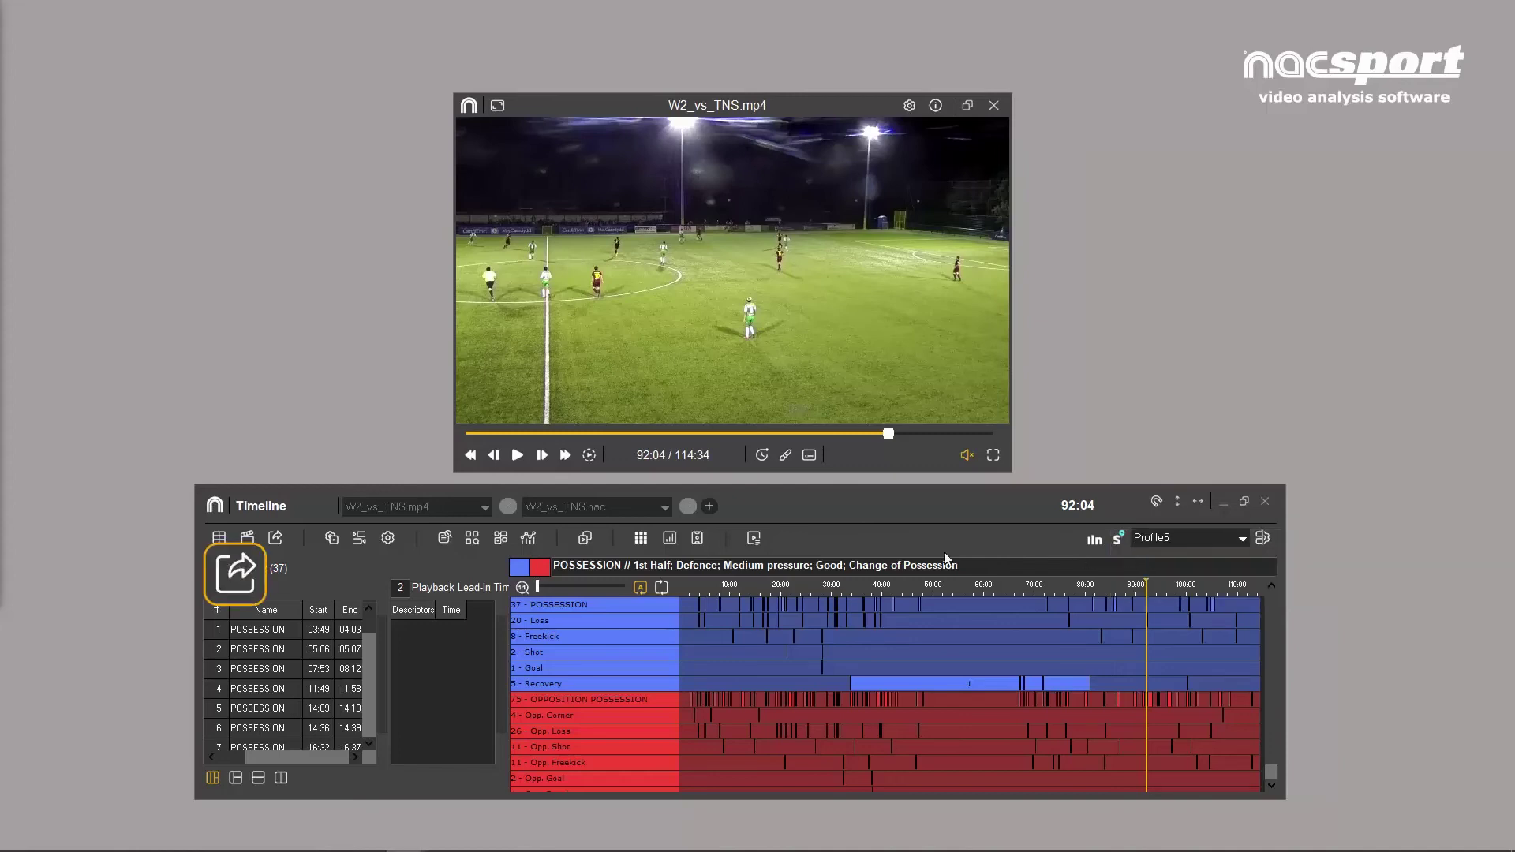
Show the timeline's data export formats and choose the .csv export
left_click(276, 541)
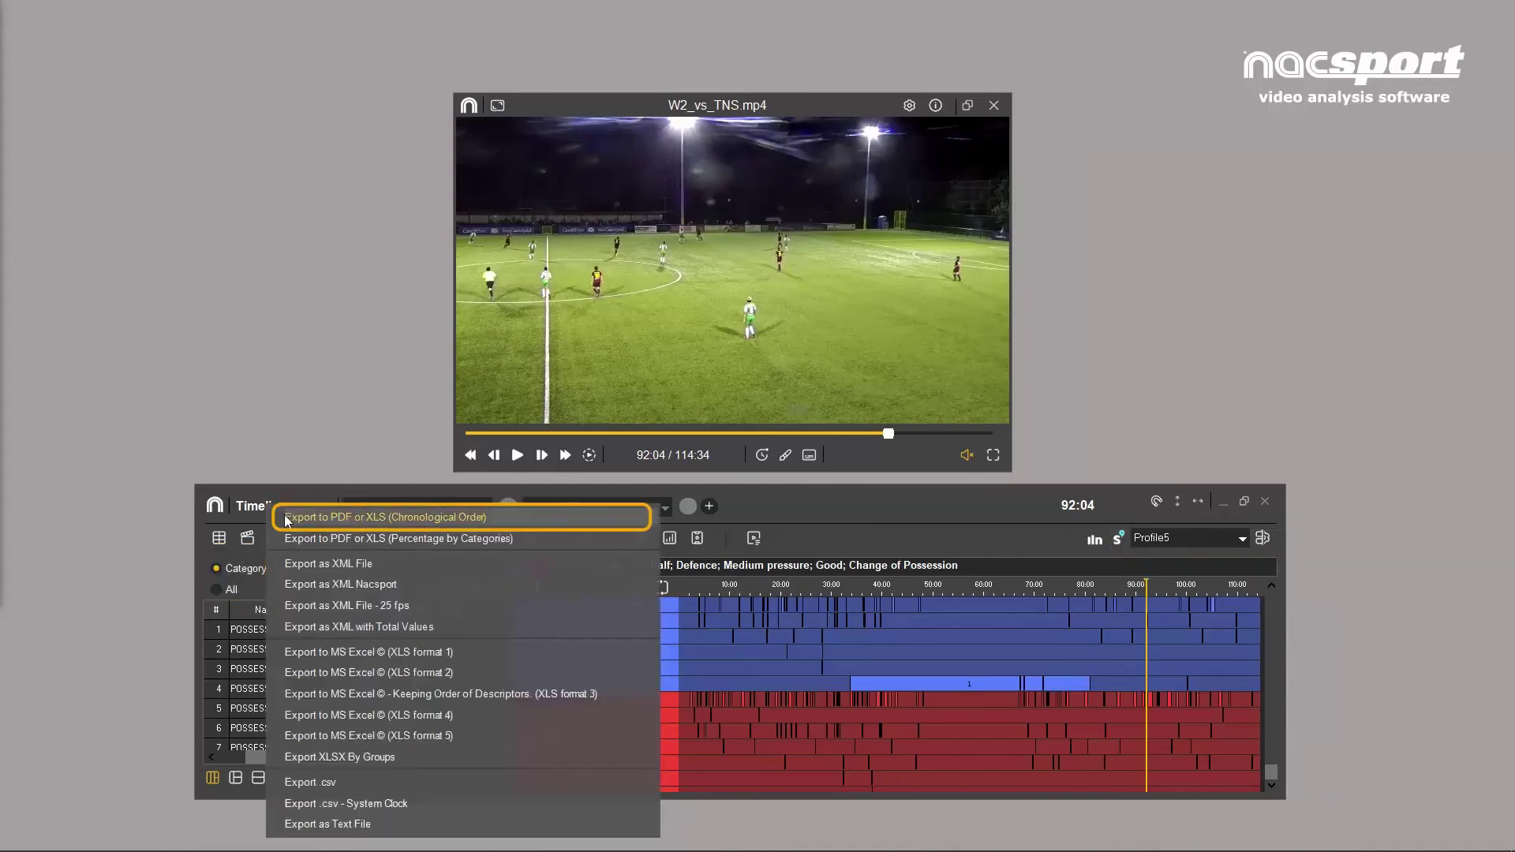
left_click(288, 784)
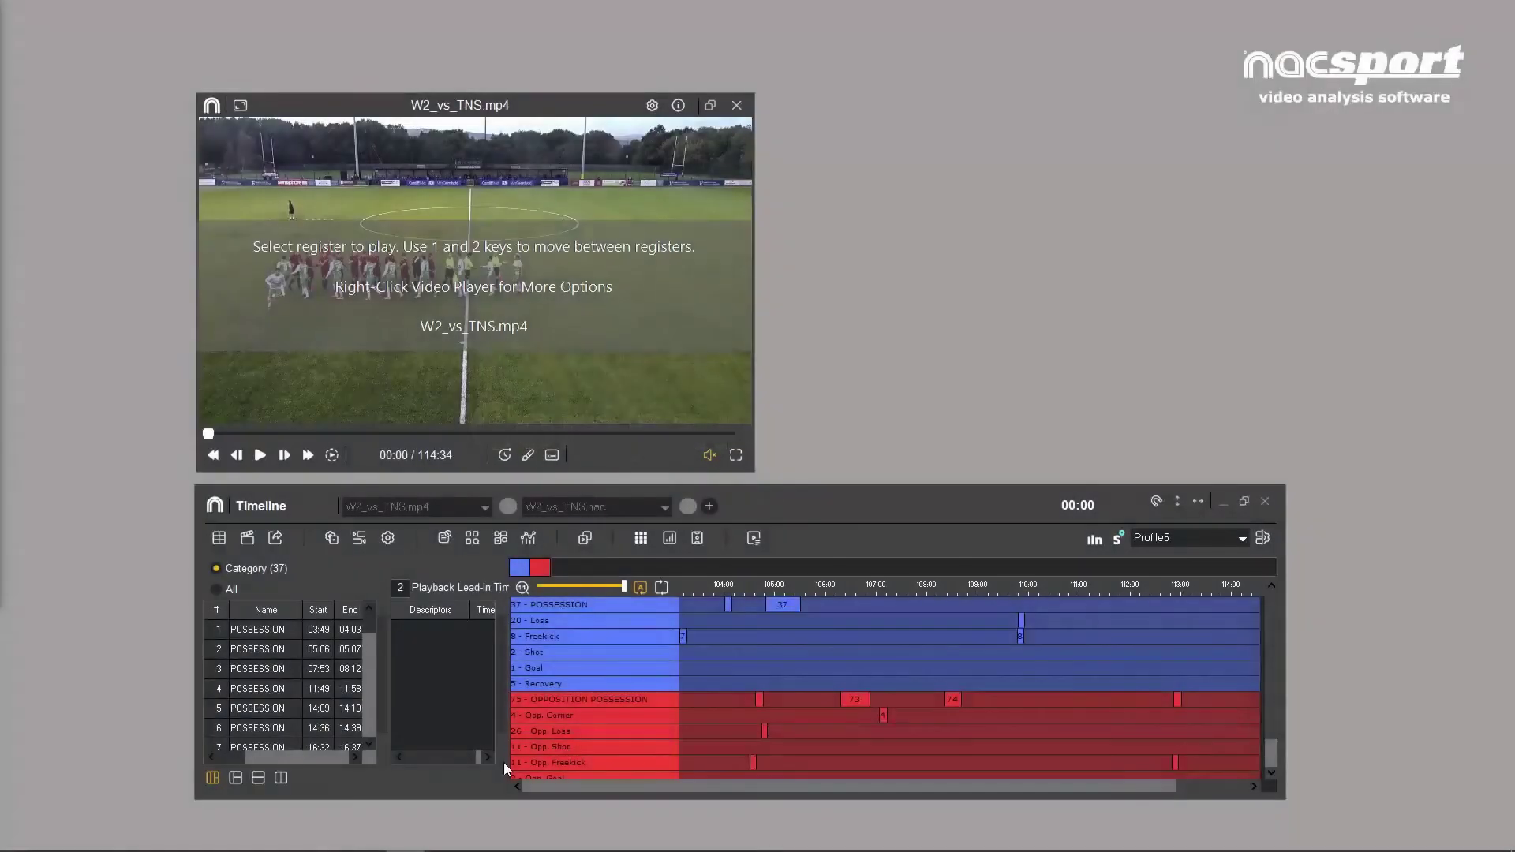
Play all Opp. Corner registers together in a multi-video view, take control of the fourth clip, and close the view
left_click(629, 714)
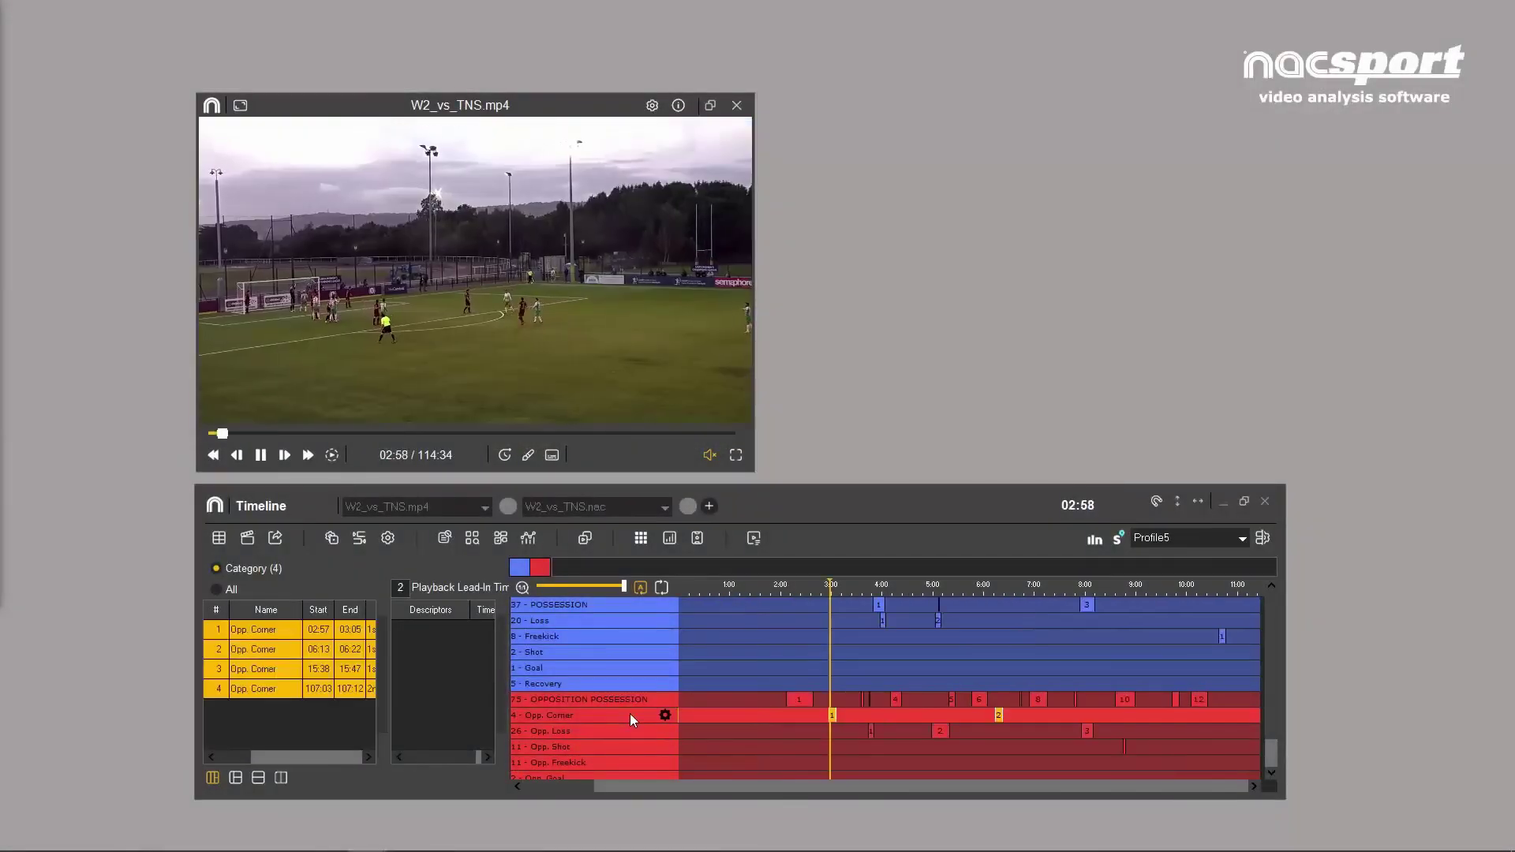
left_click(587, 540)
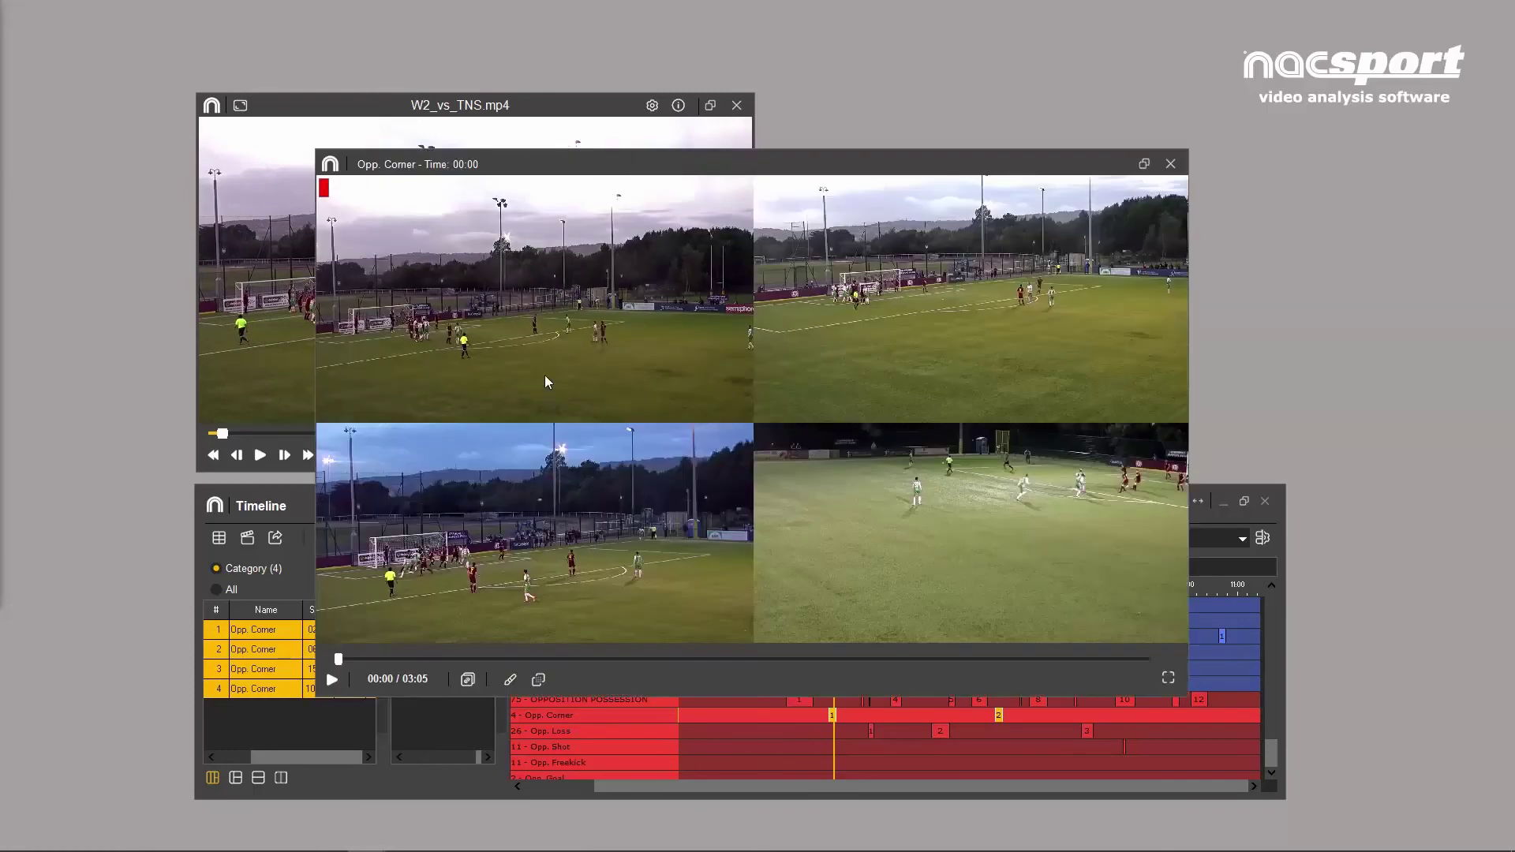
key("space")
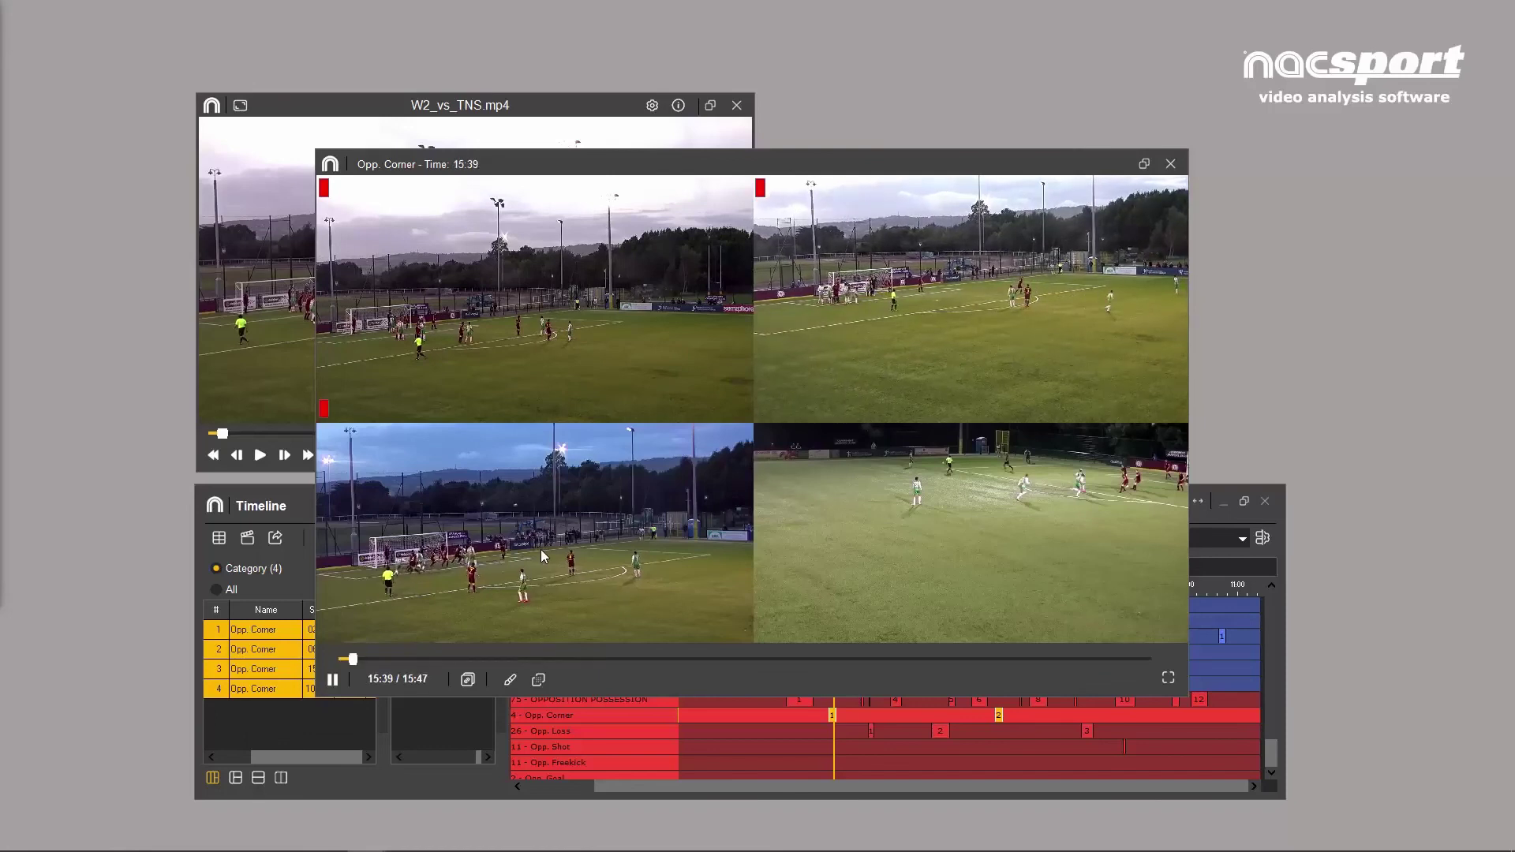
left_click(916, 533)
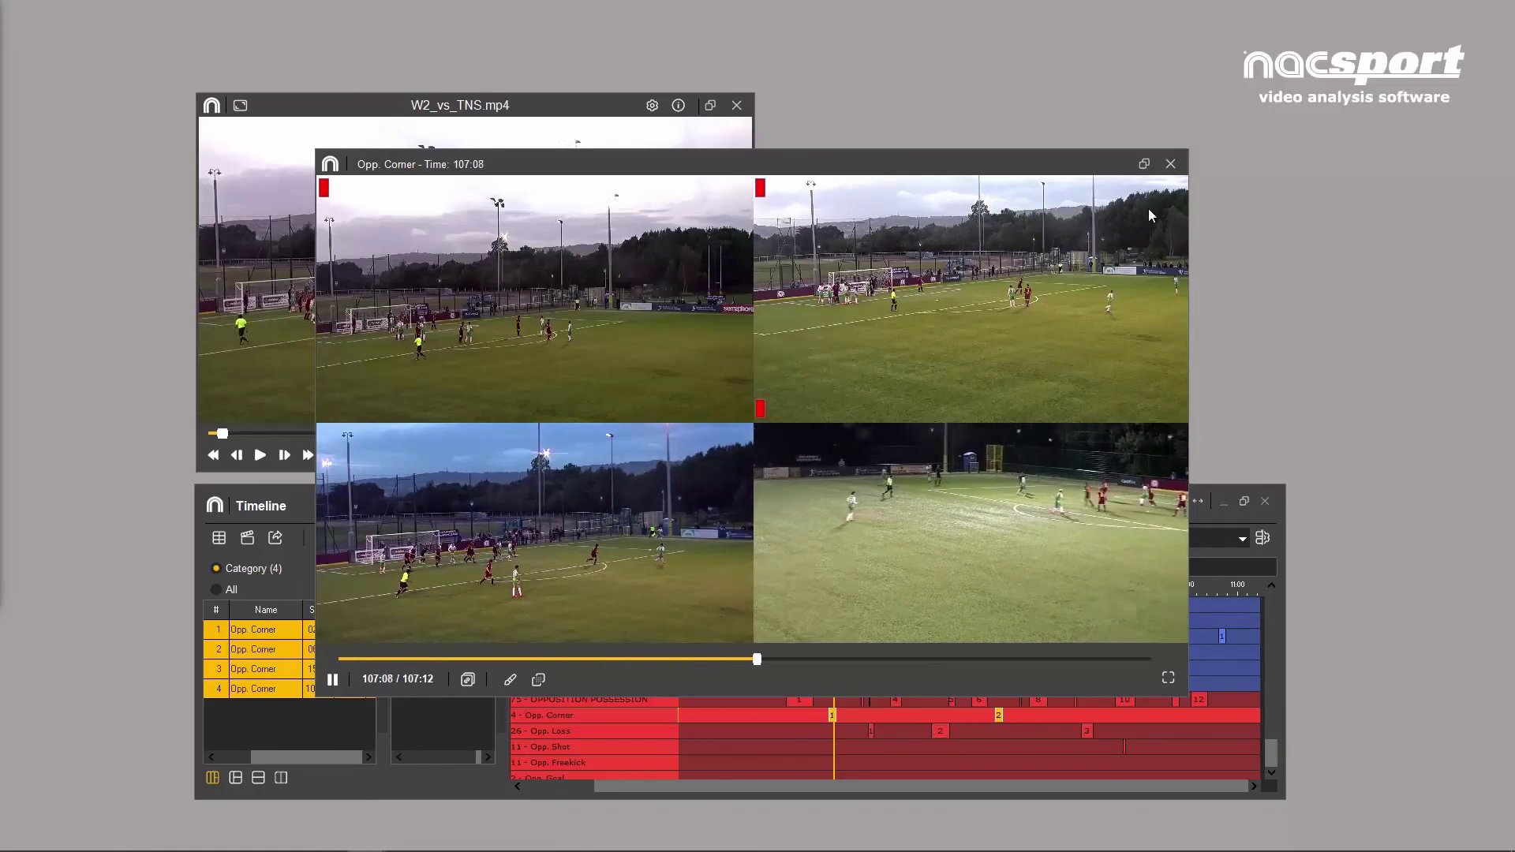
left_click(1171, 163)
Open the Opp. Corner register starting at 107:03 in the multi-video view and load CORNER EXAMPLE.mp4 beside it
left_click(266, 671)
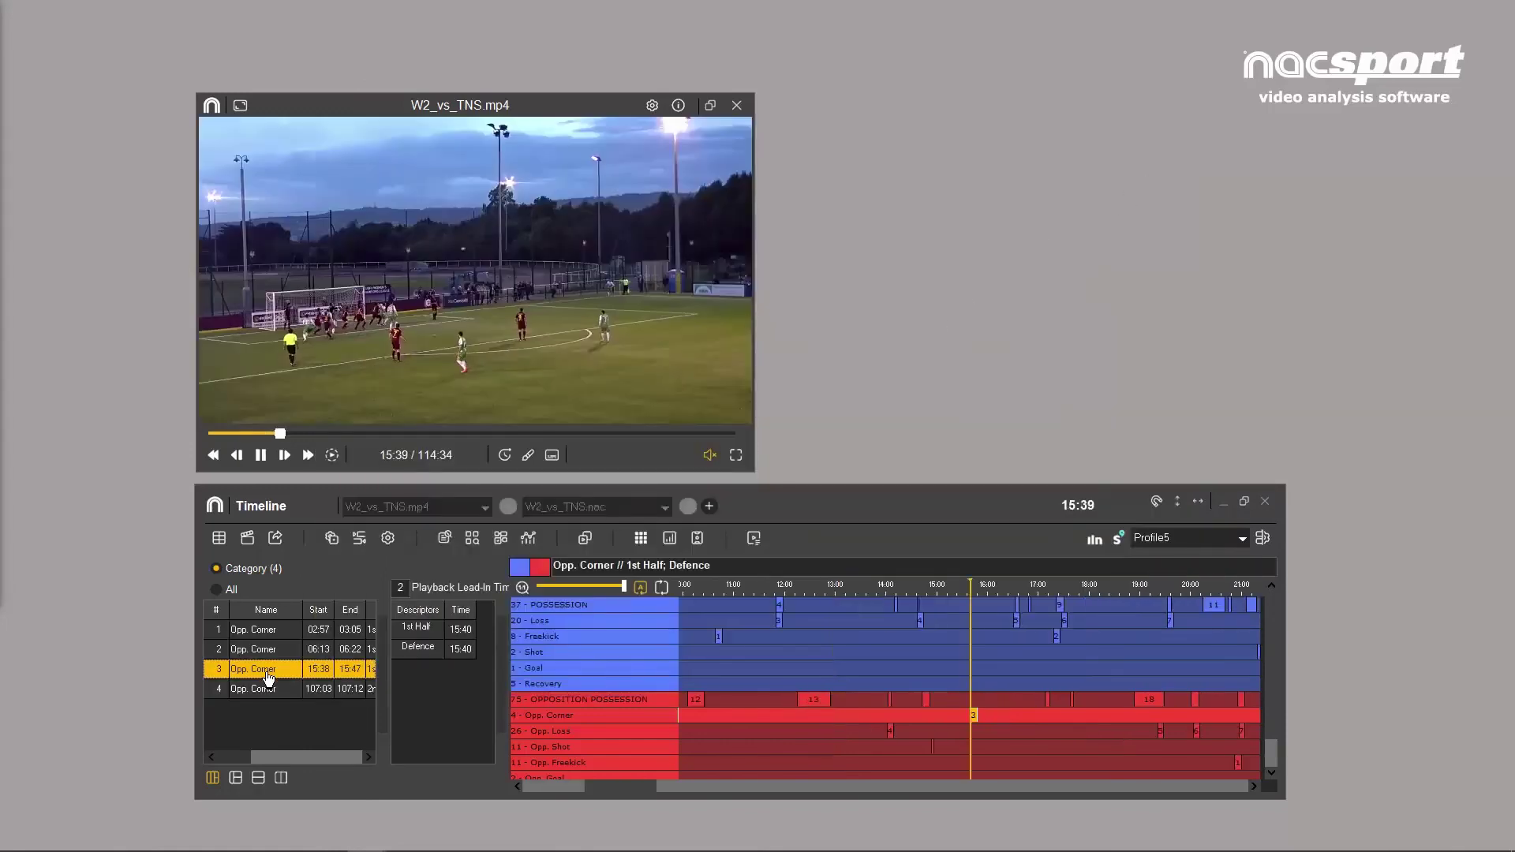
left_click(266, 690)
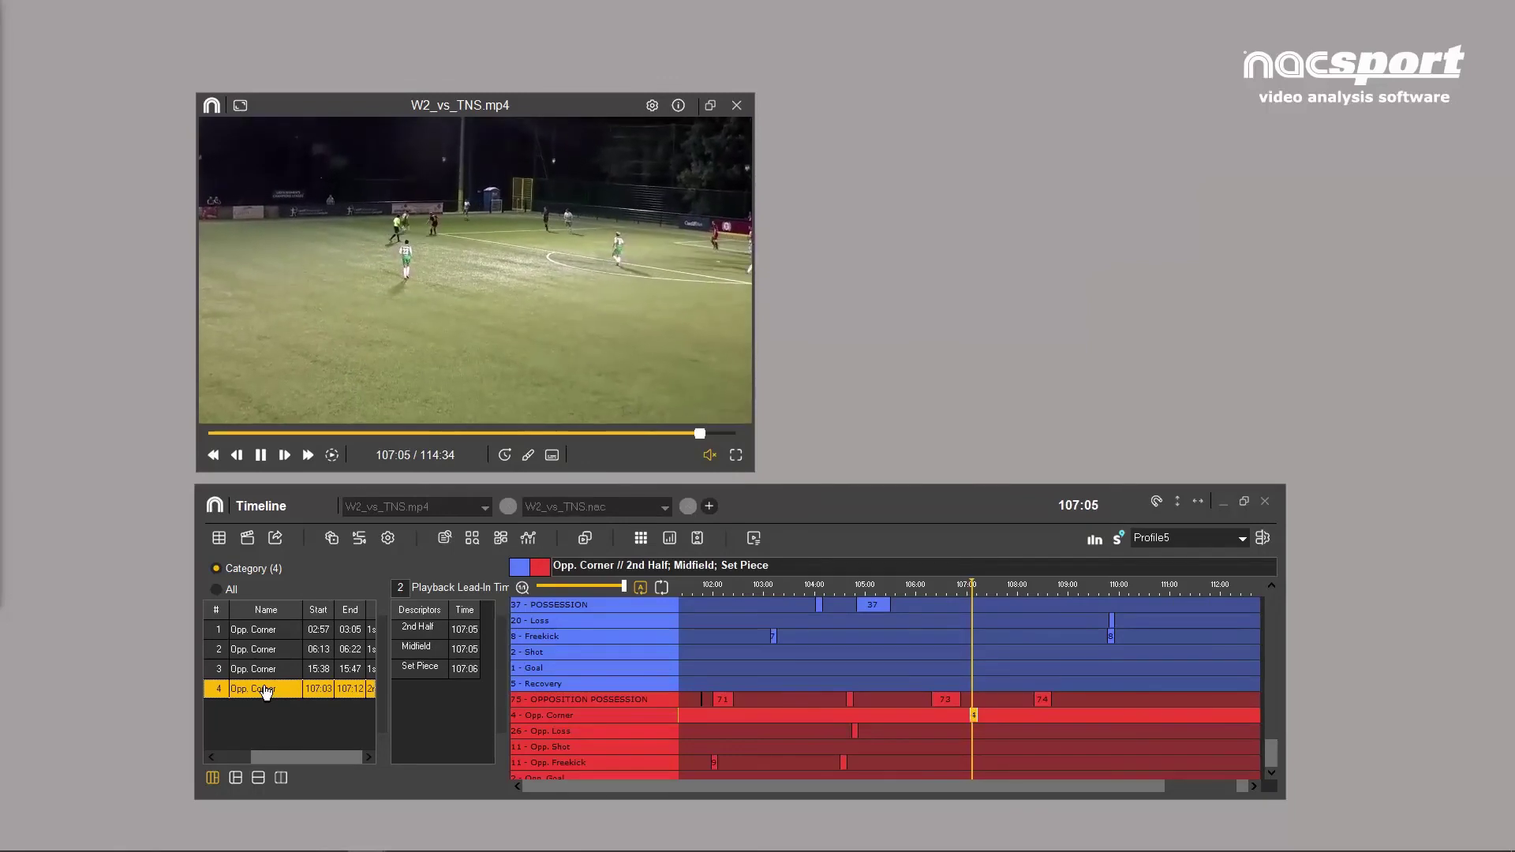
left_click(585, 537)
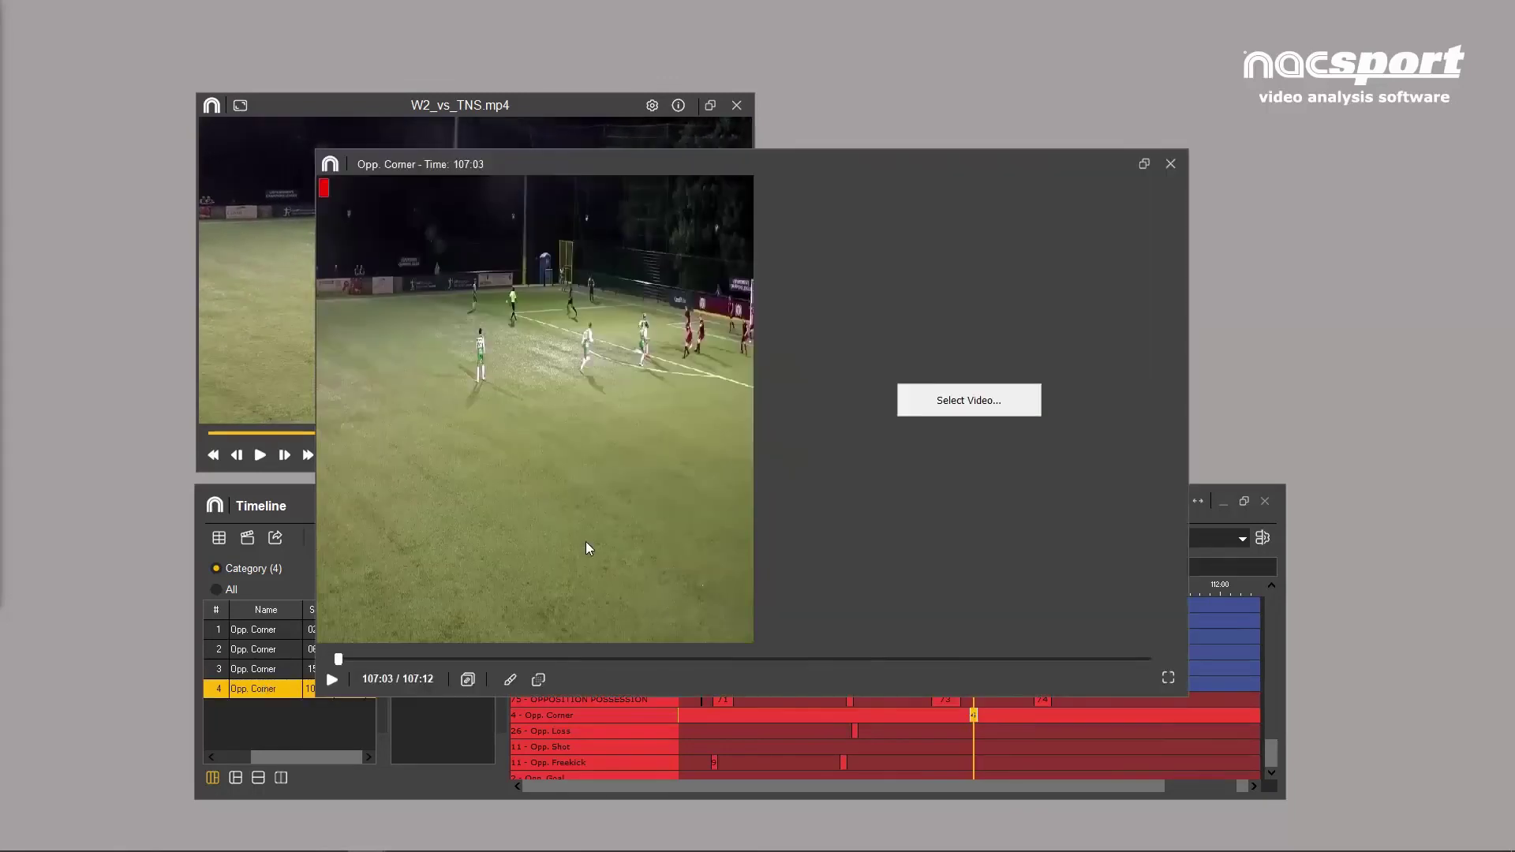
left_click(948, 401)
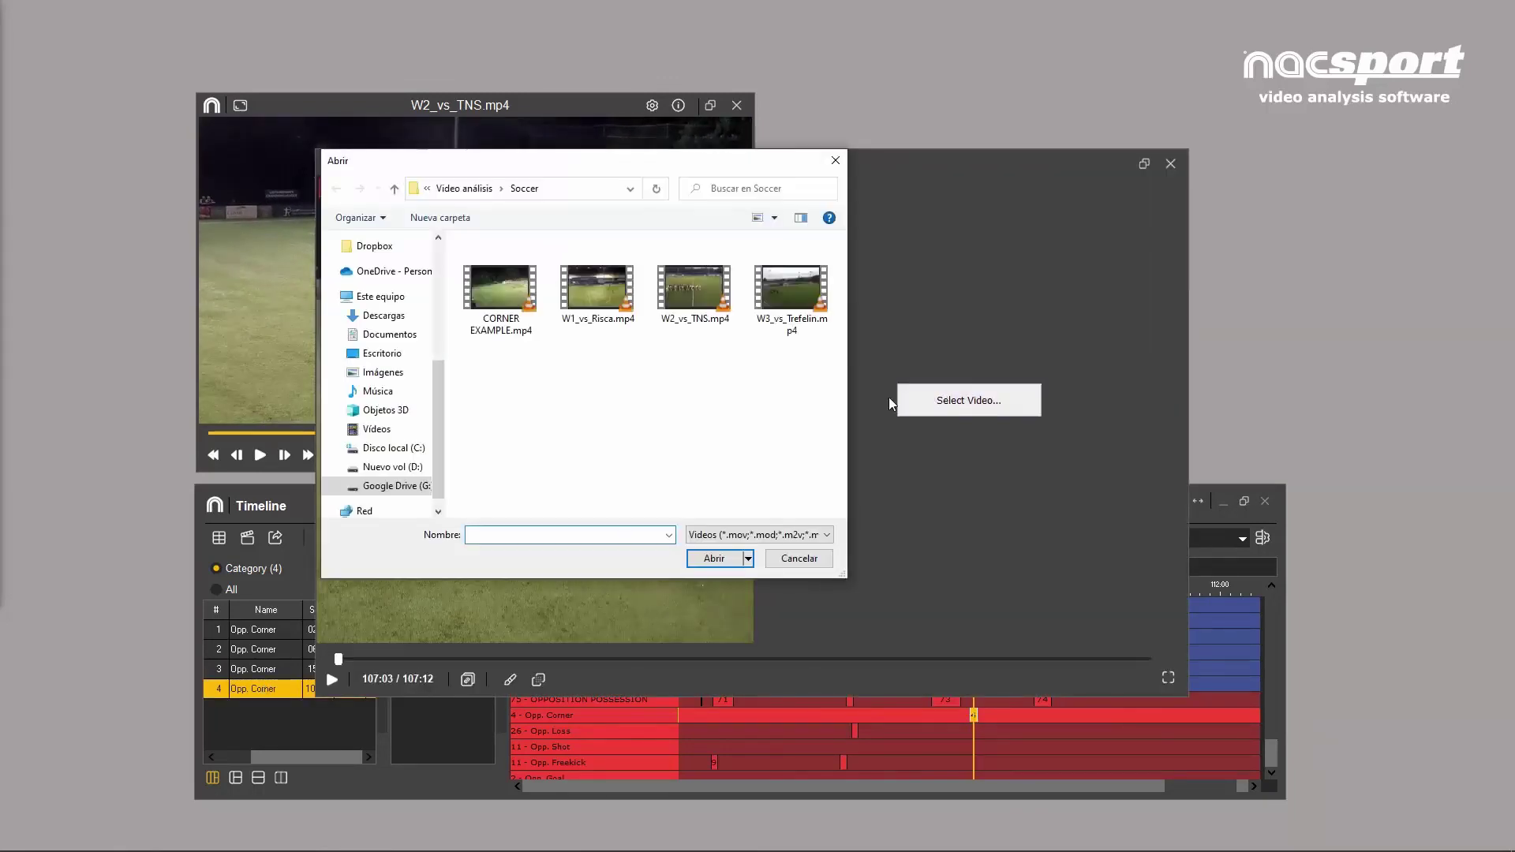
left_click(501, 317)
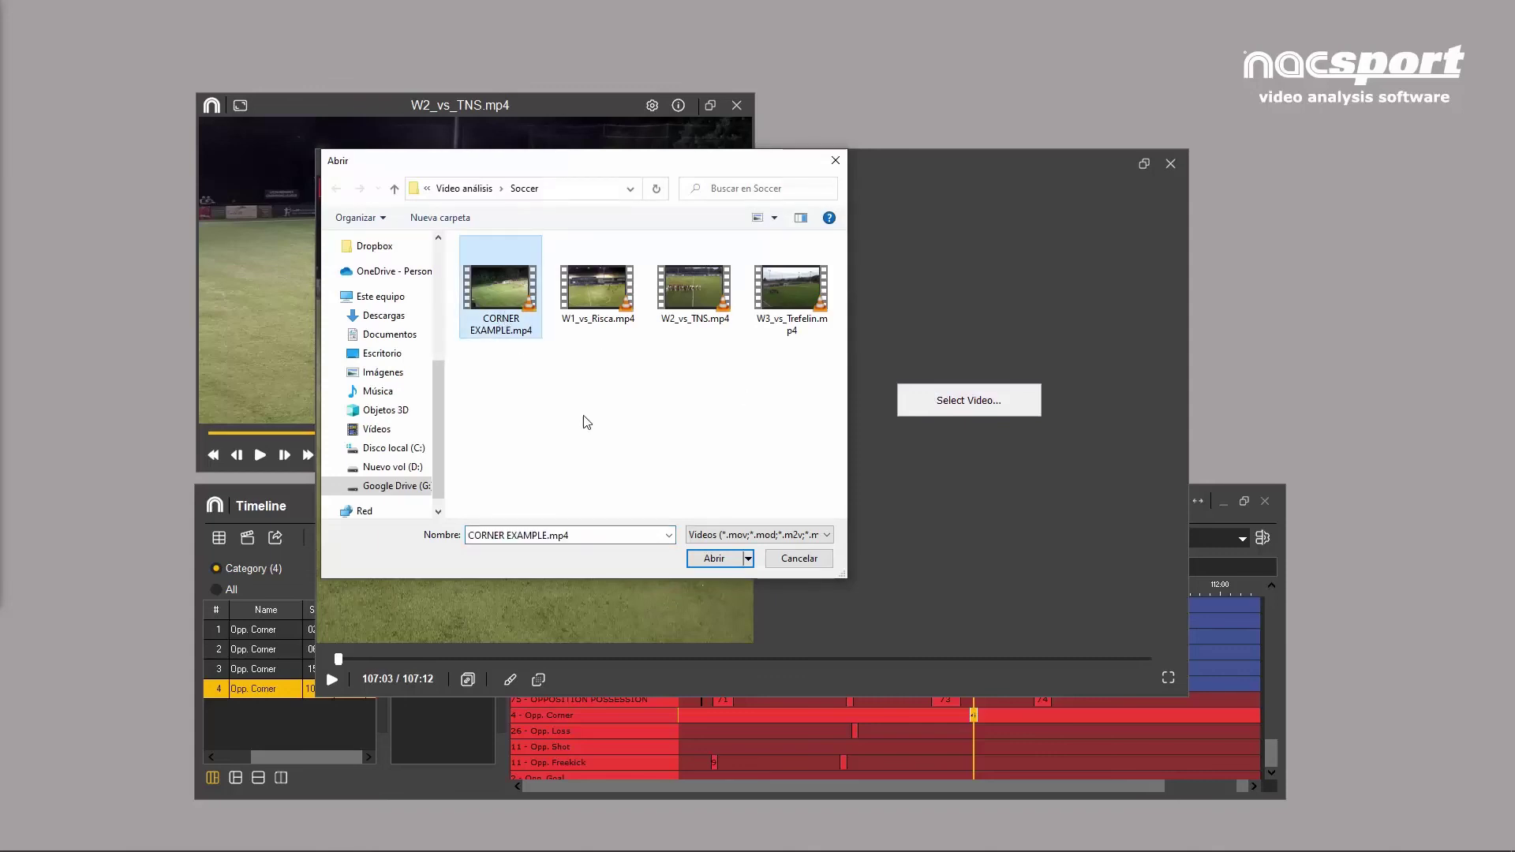
left_click(705, 557)
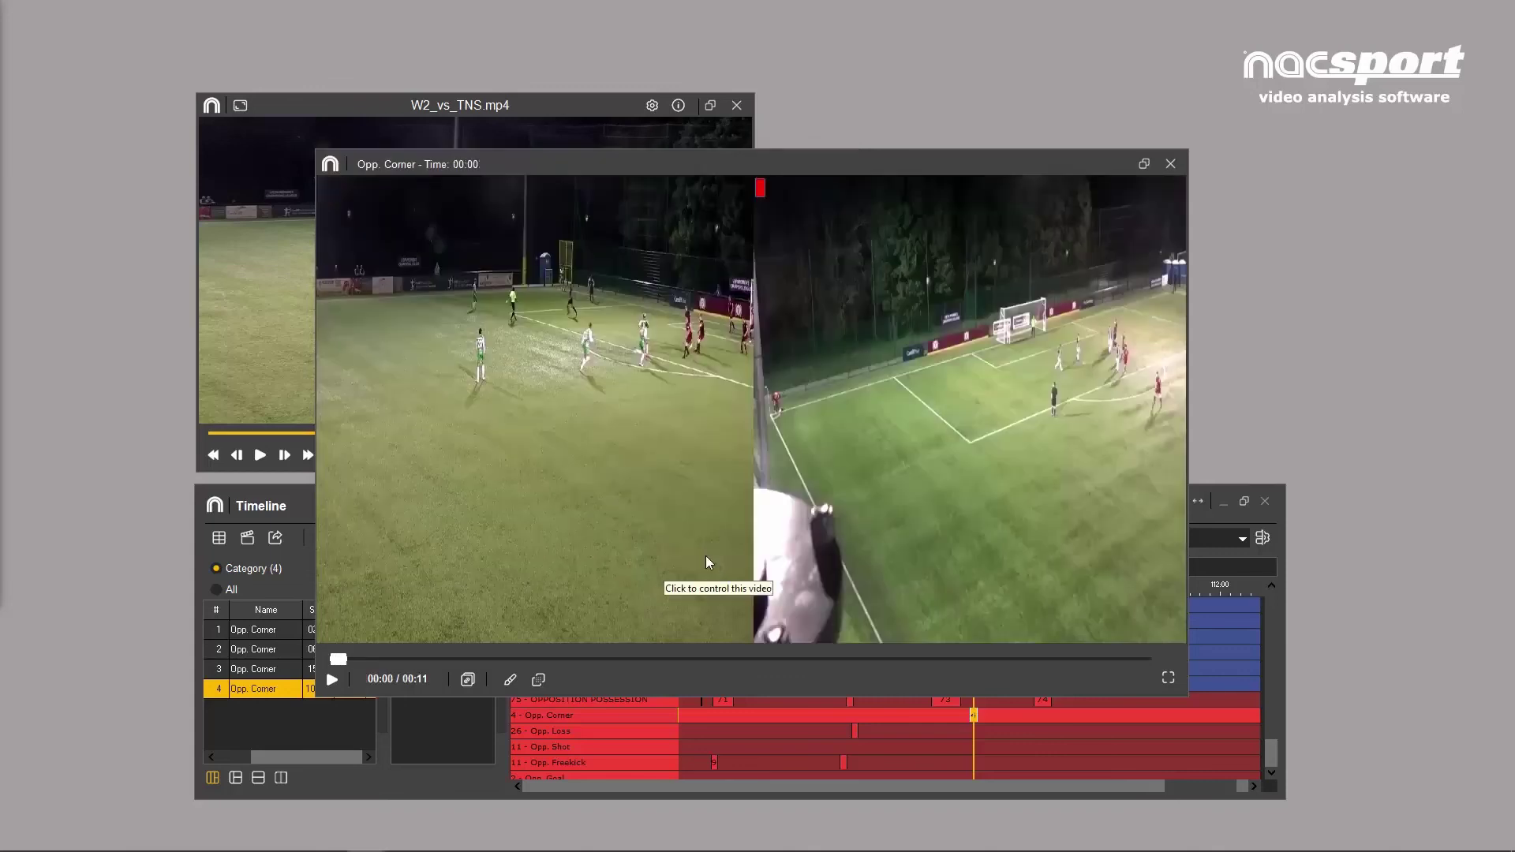
Link the playback of the two corner videos, play them in sync, and pause them
left_click(469, 679)
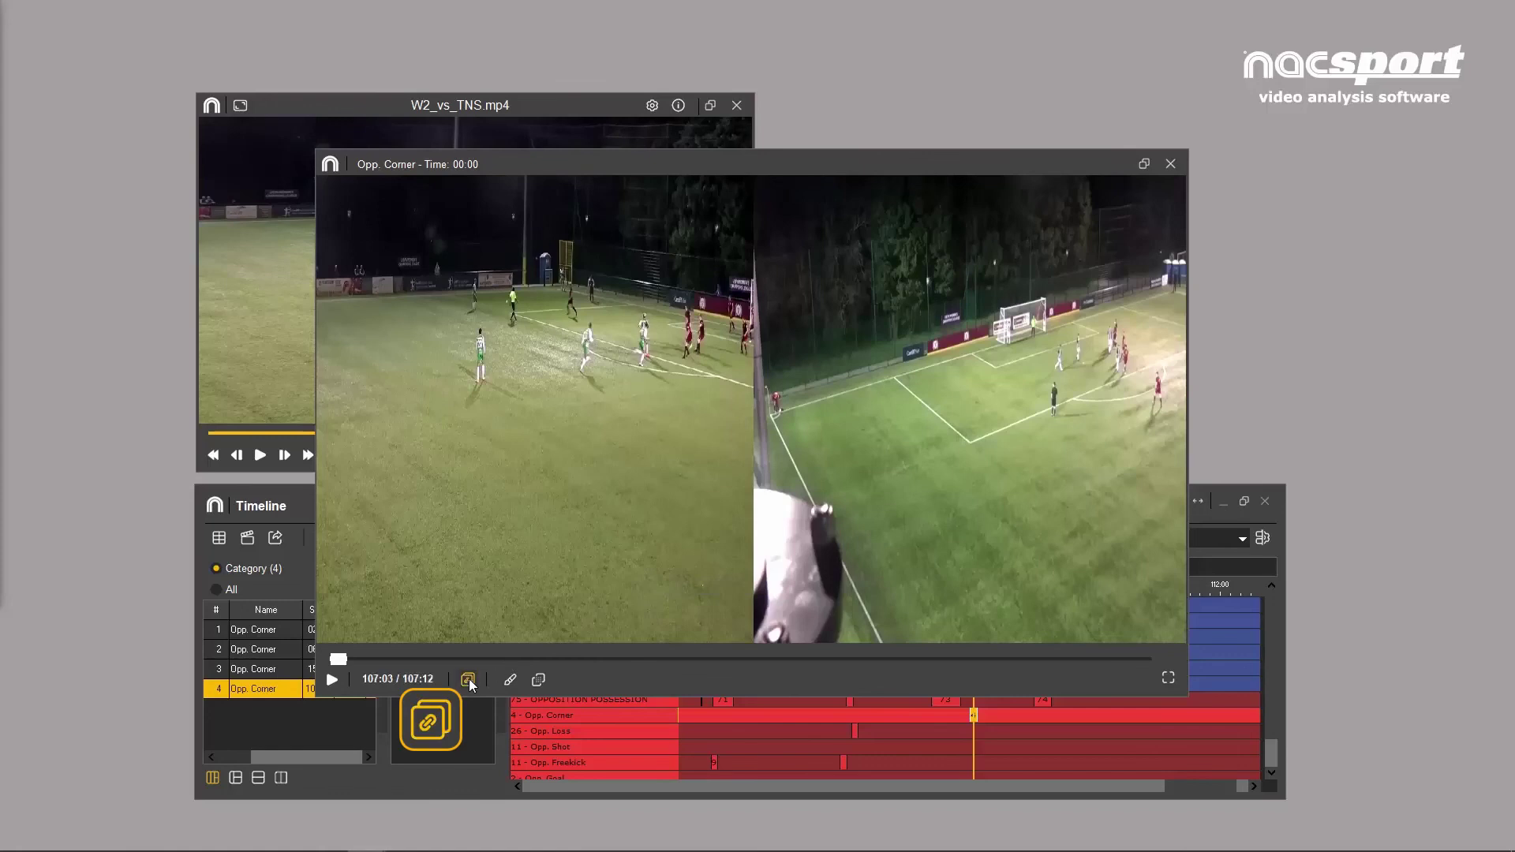
left_click(333, 680)
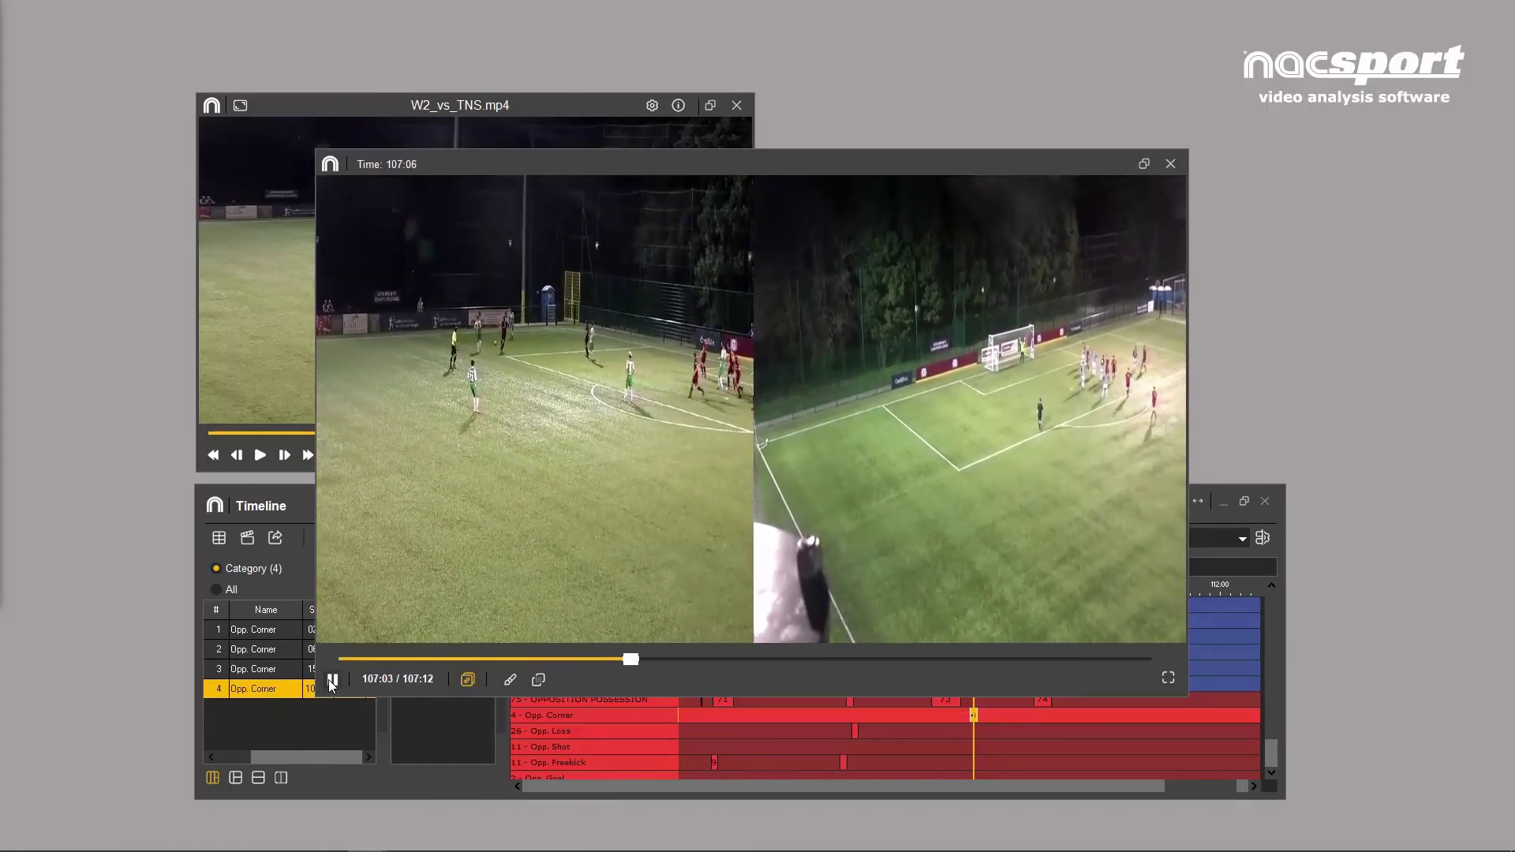
left_click(333, 681)
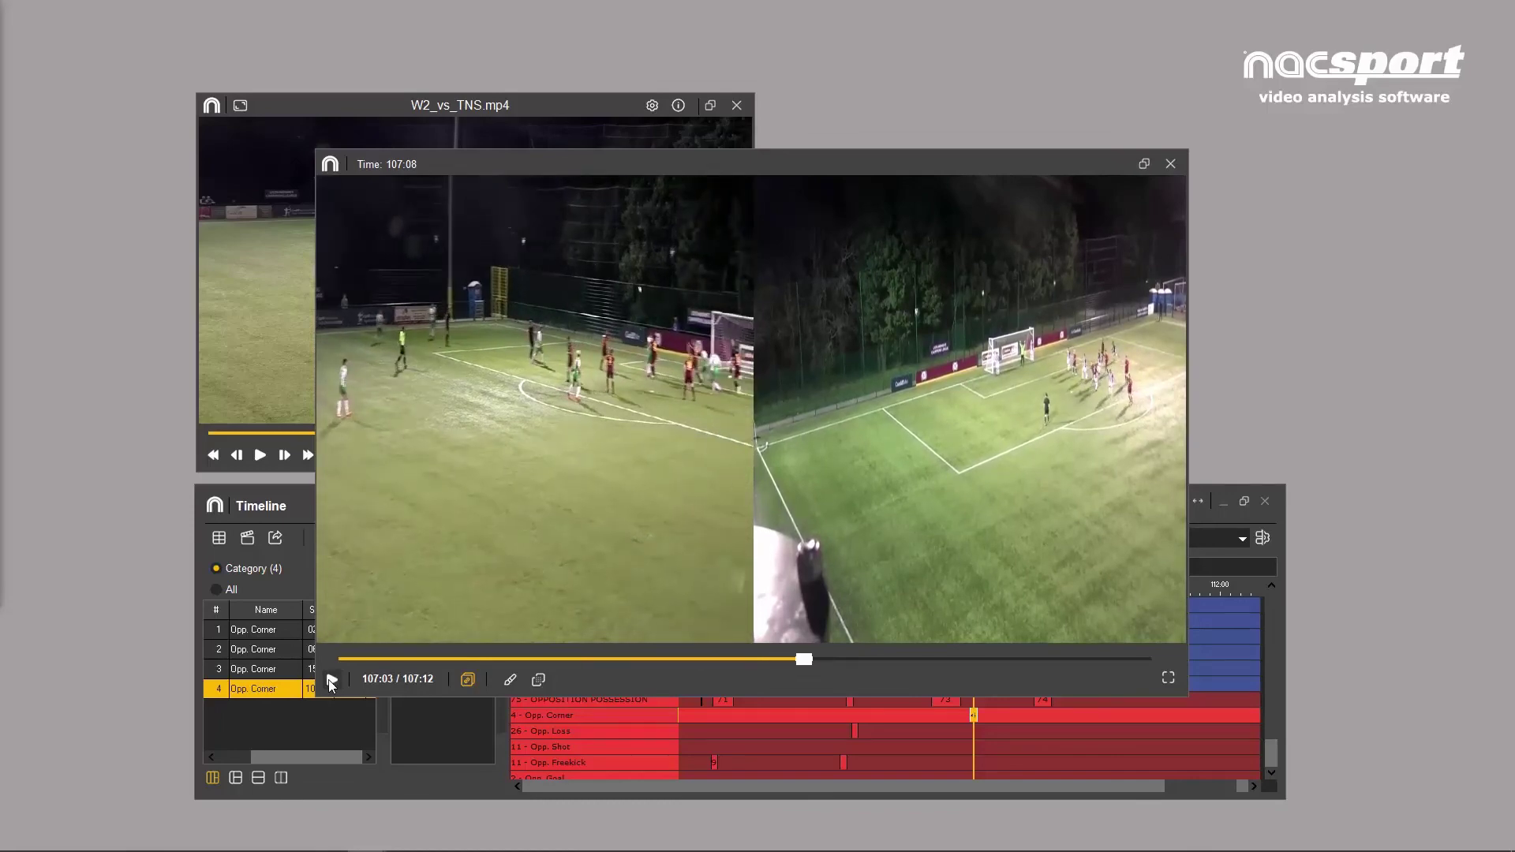